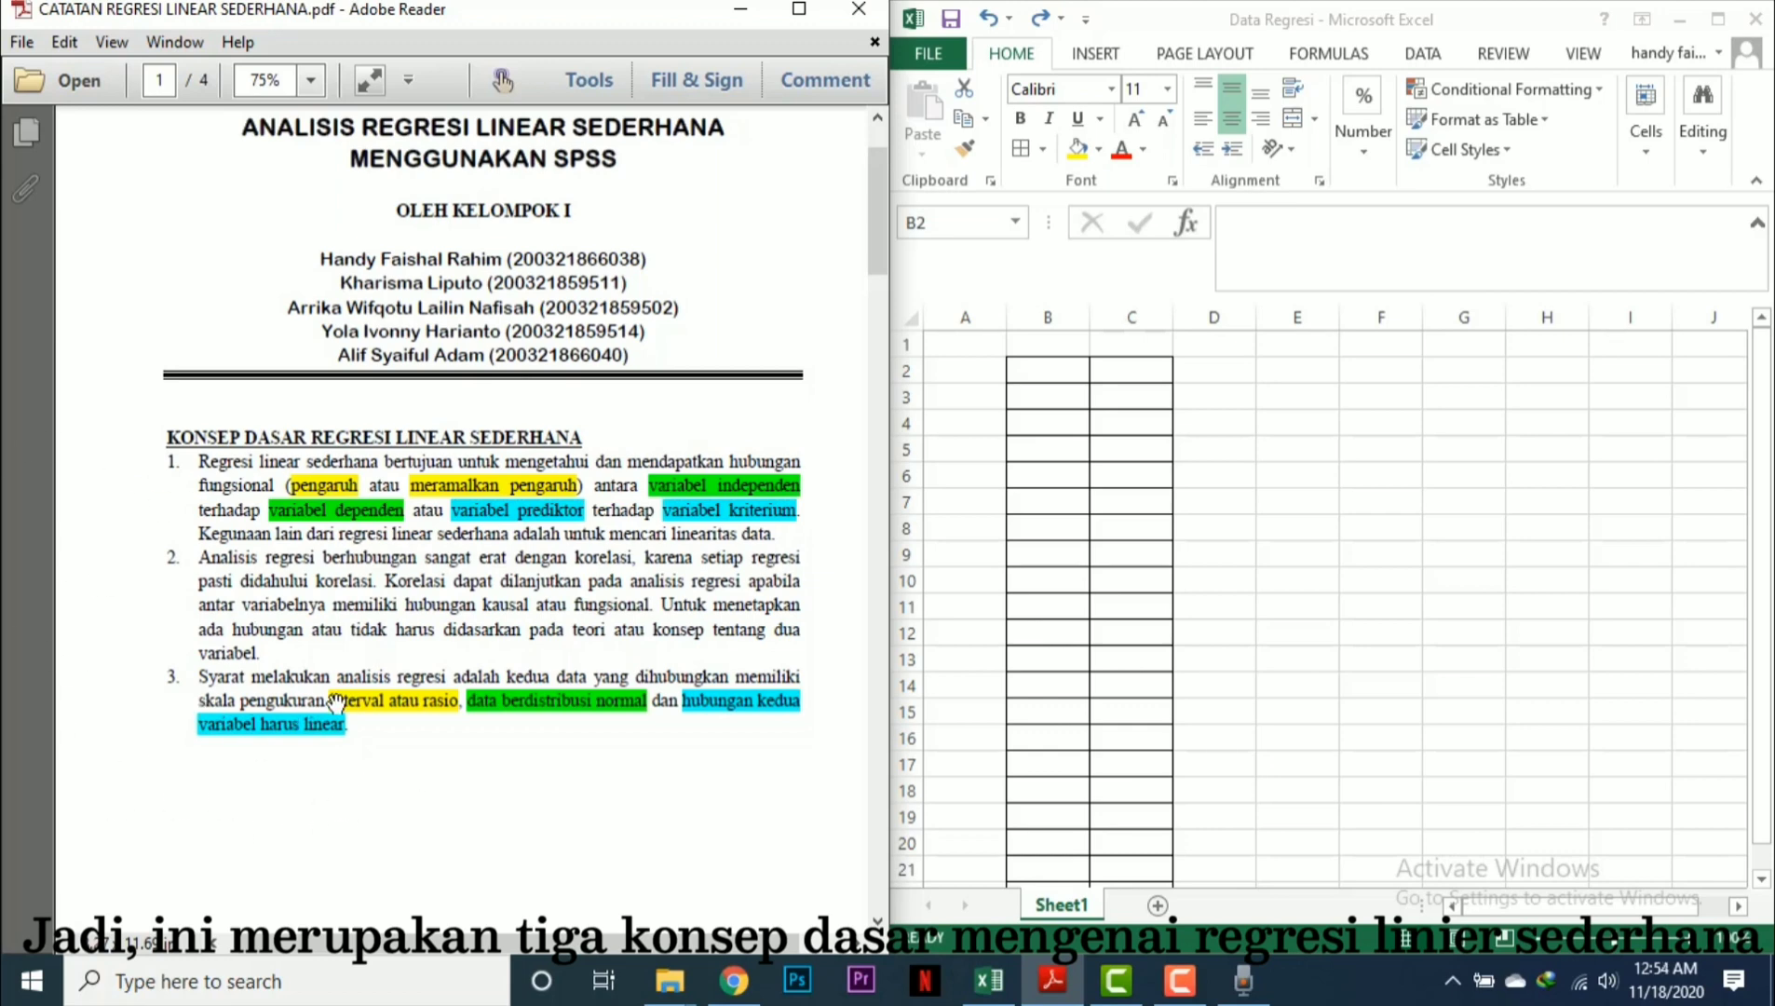
Find the respondent data table on page 2 of the PDF and enter the column headers X in B2 and Y in C2
scroll(412, 693, down, 5)
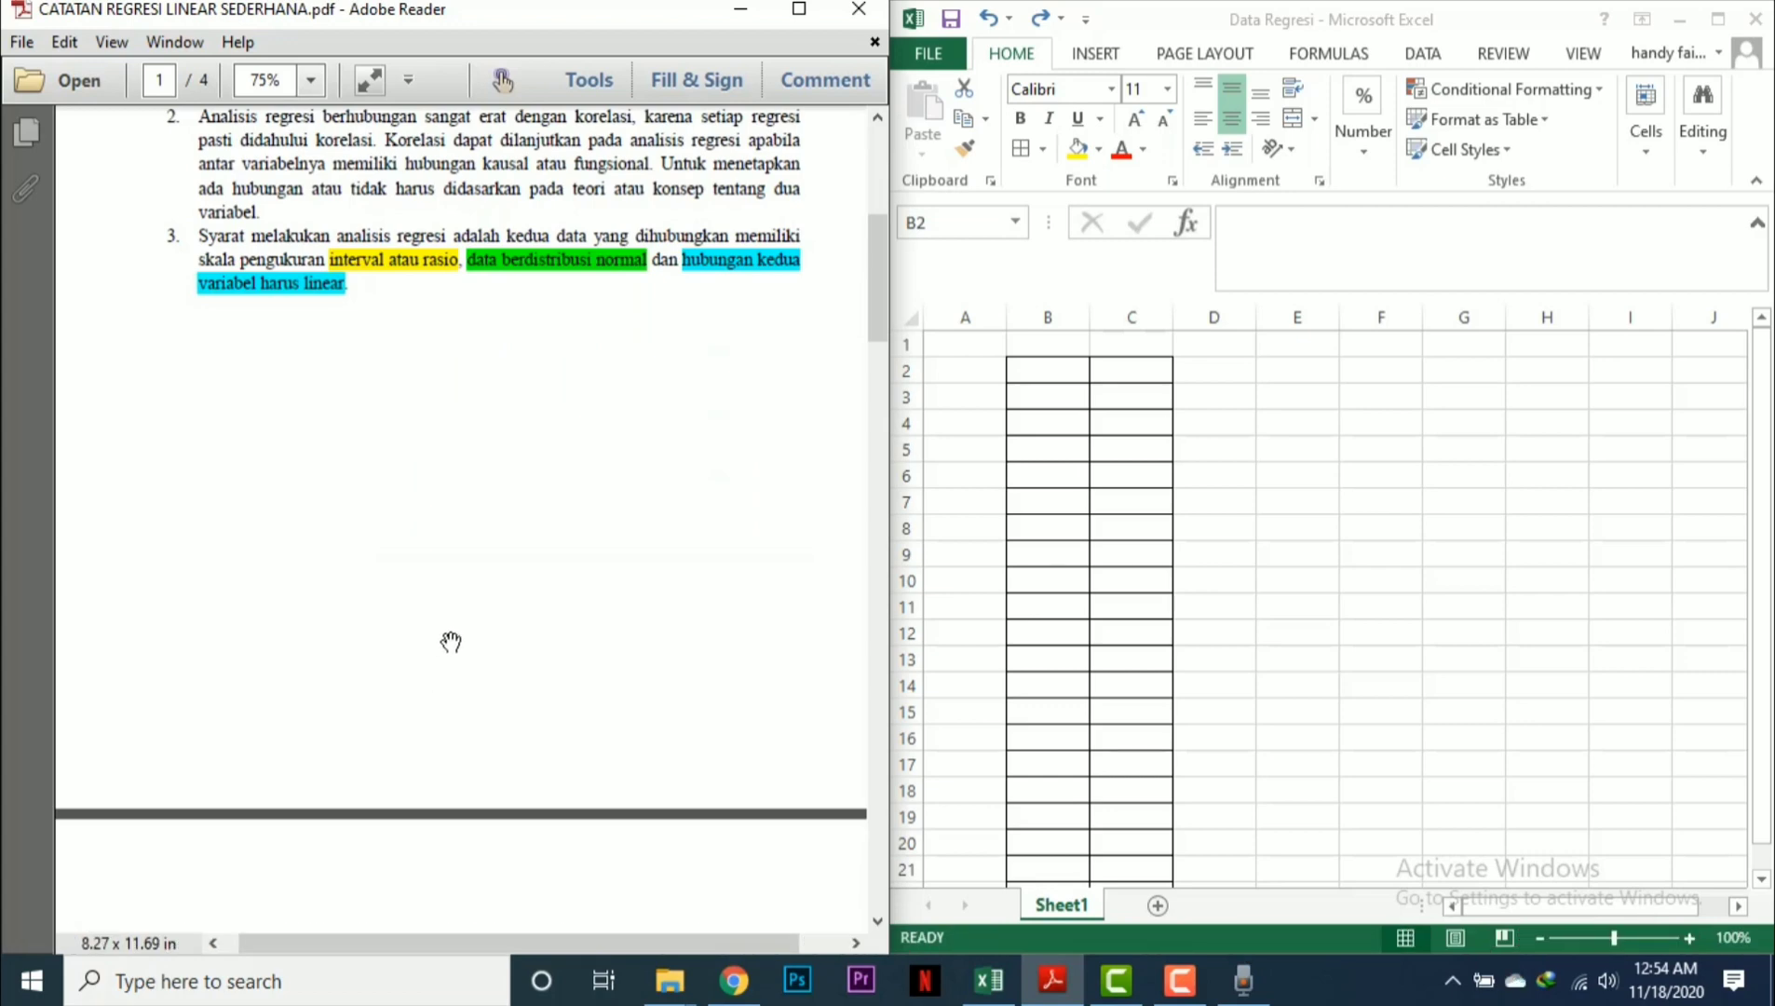
scroll(450, 642, down, 8)
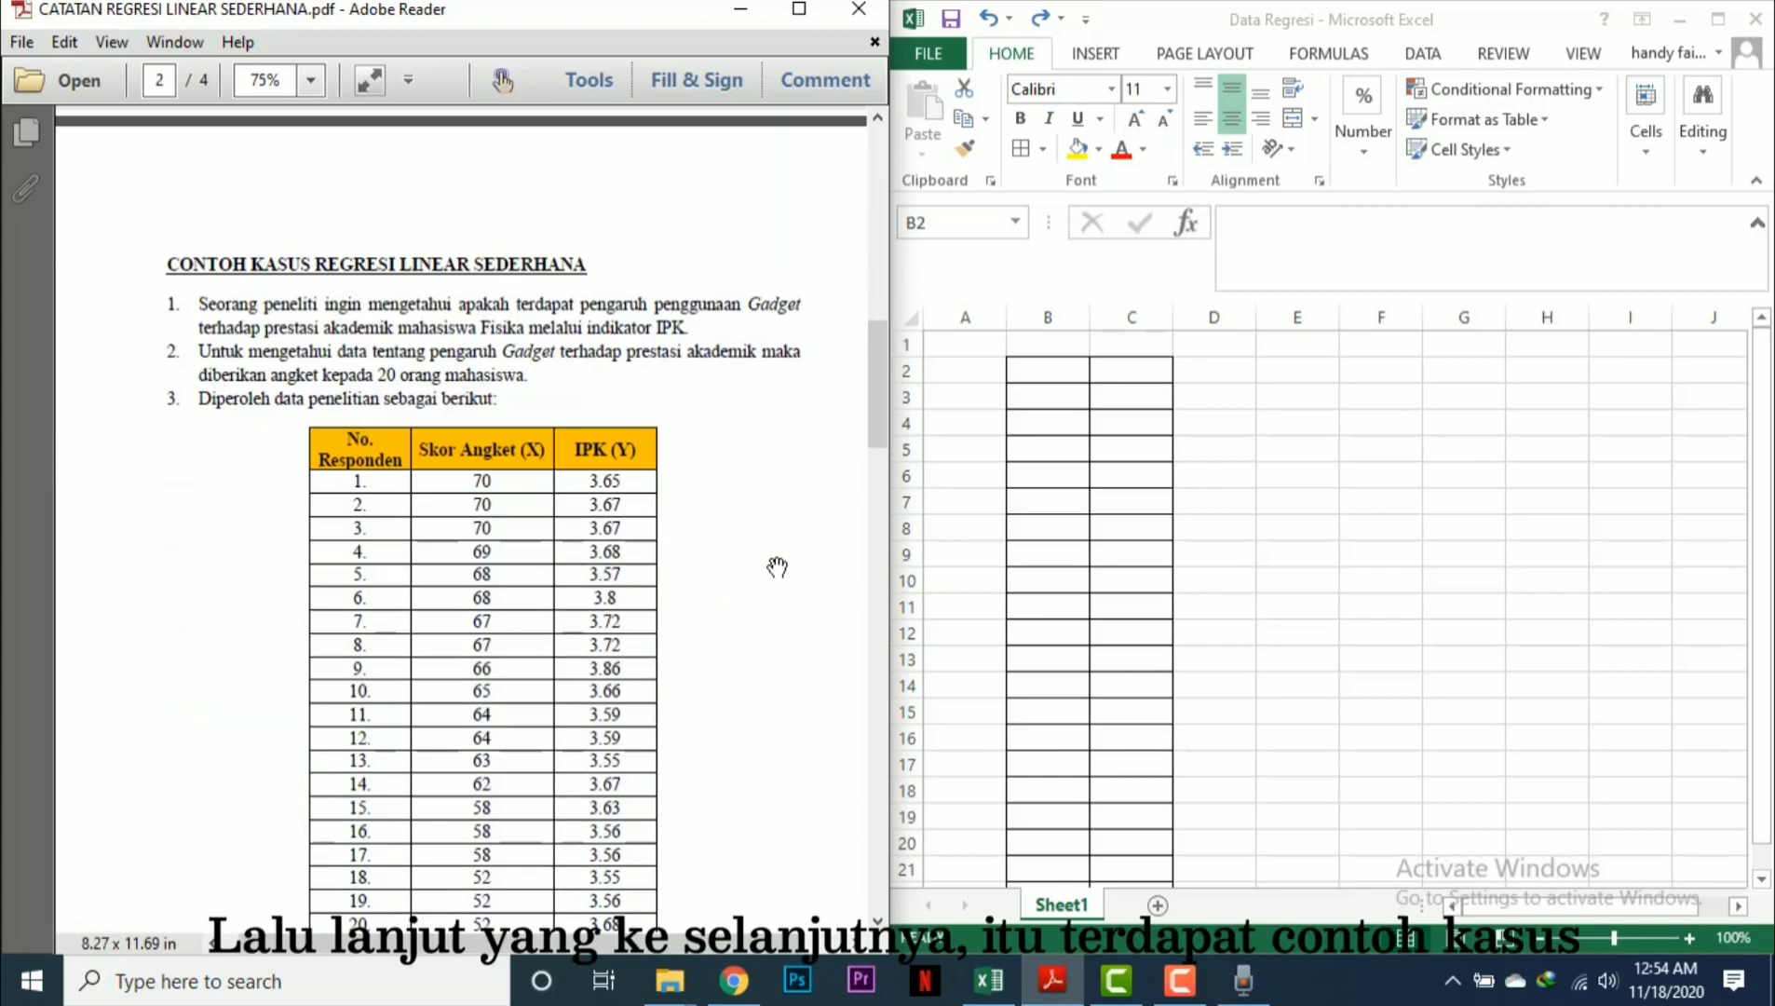
scroll(777, 567, down, 1)
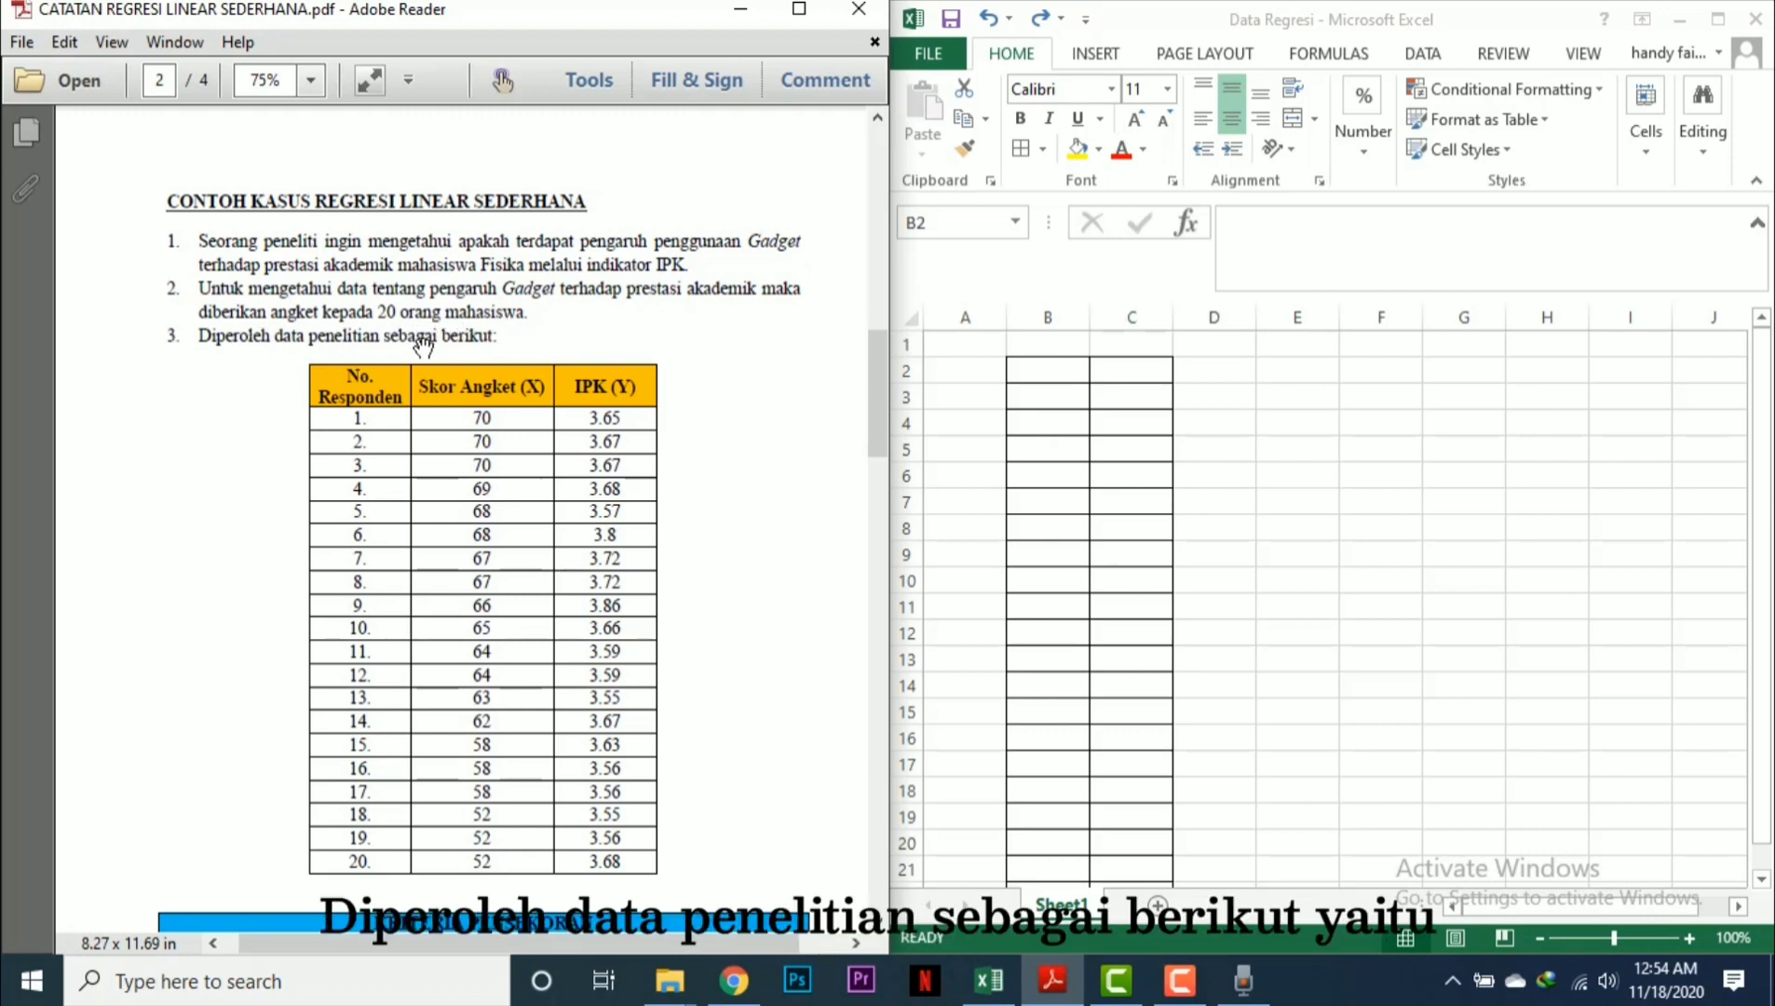
scroll(947, 358, down, 1)
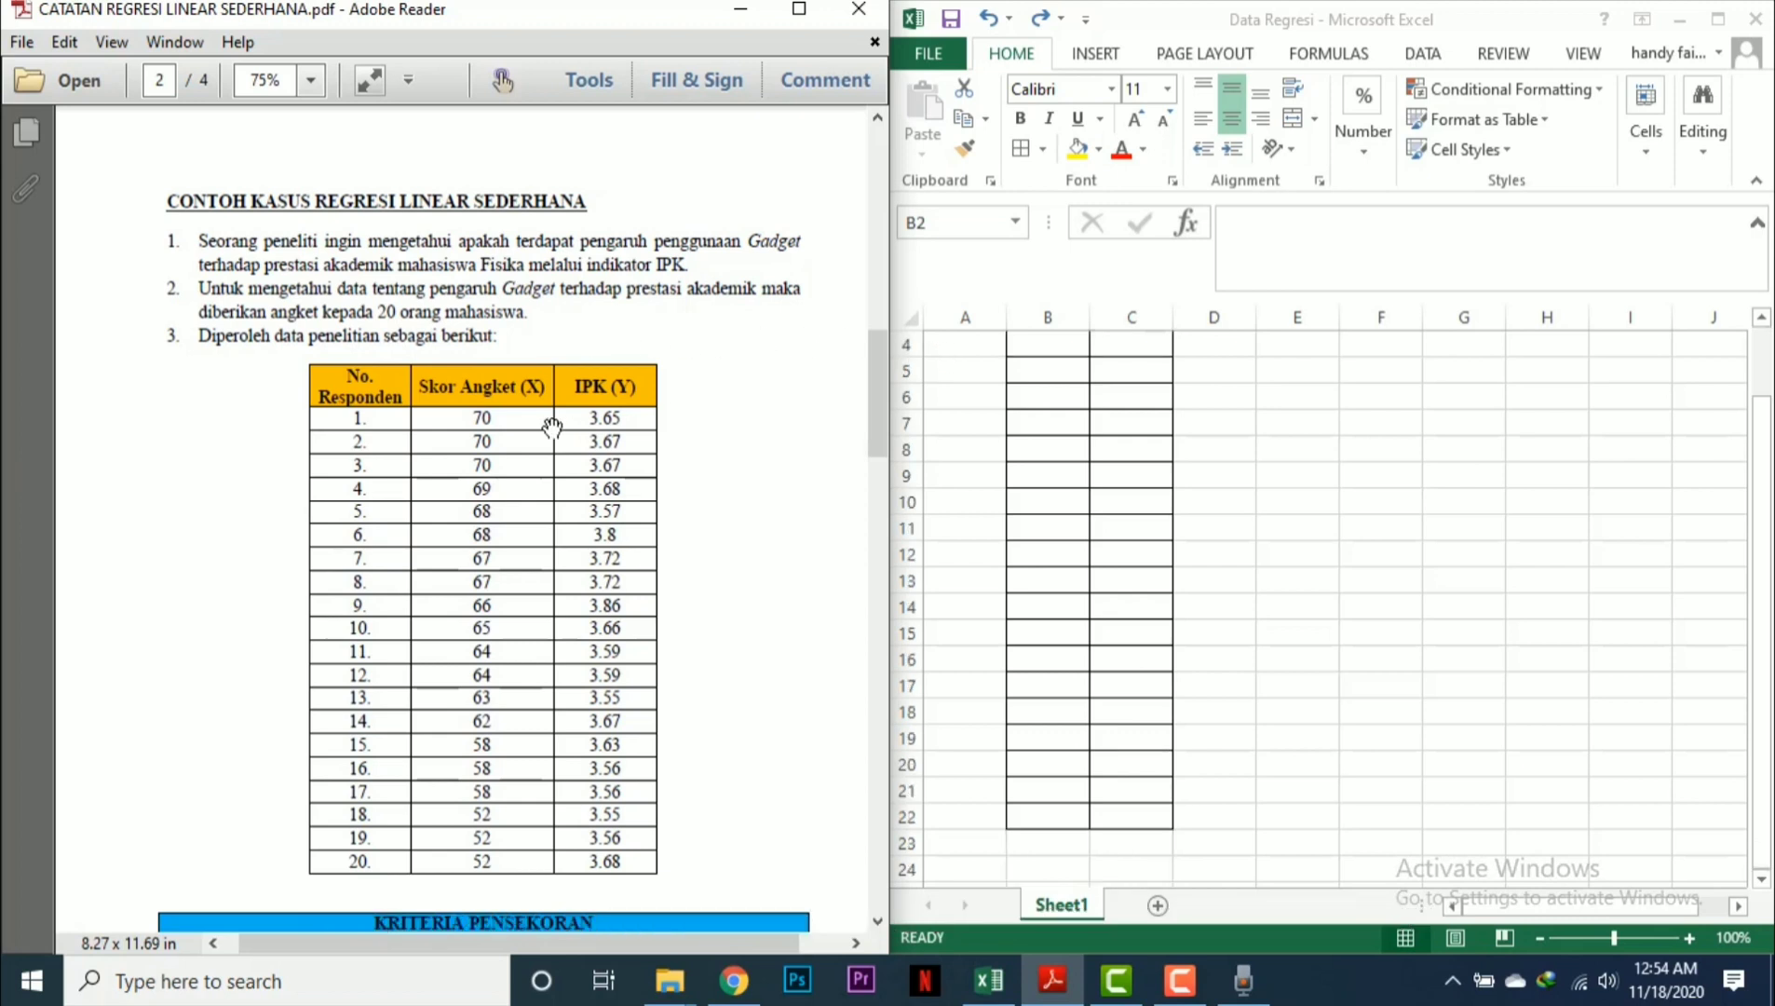
scroll(1196, 528, up, 1)
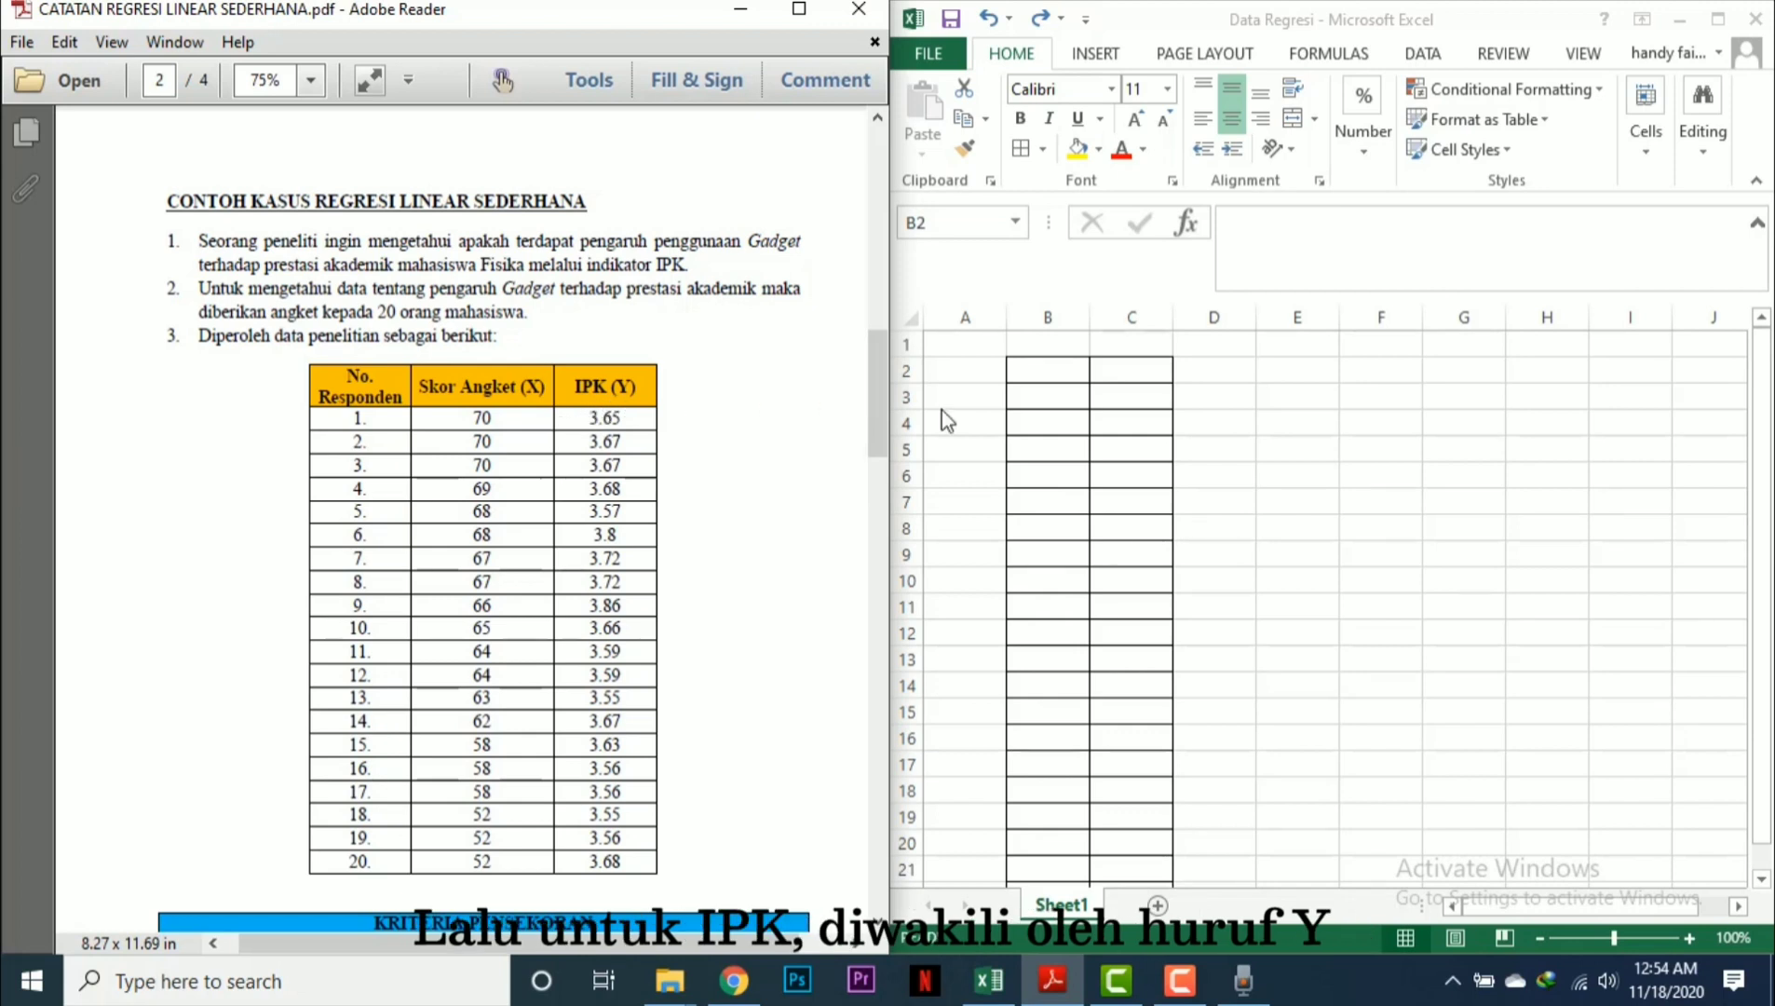
click(1049, 372)
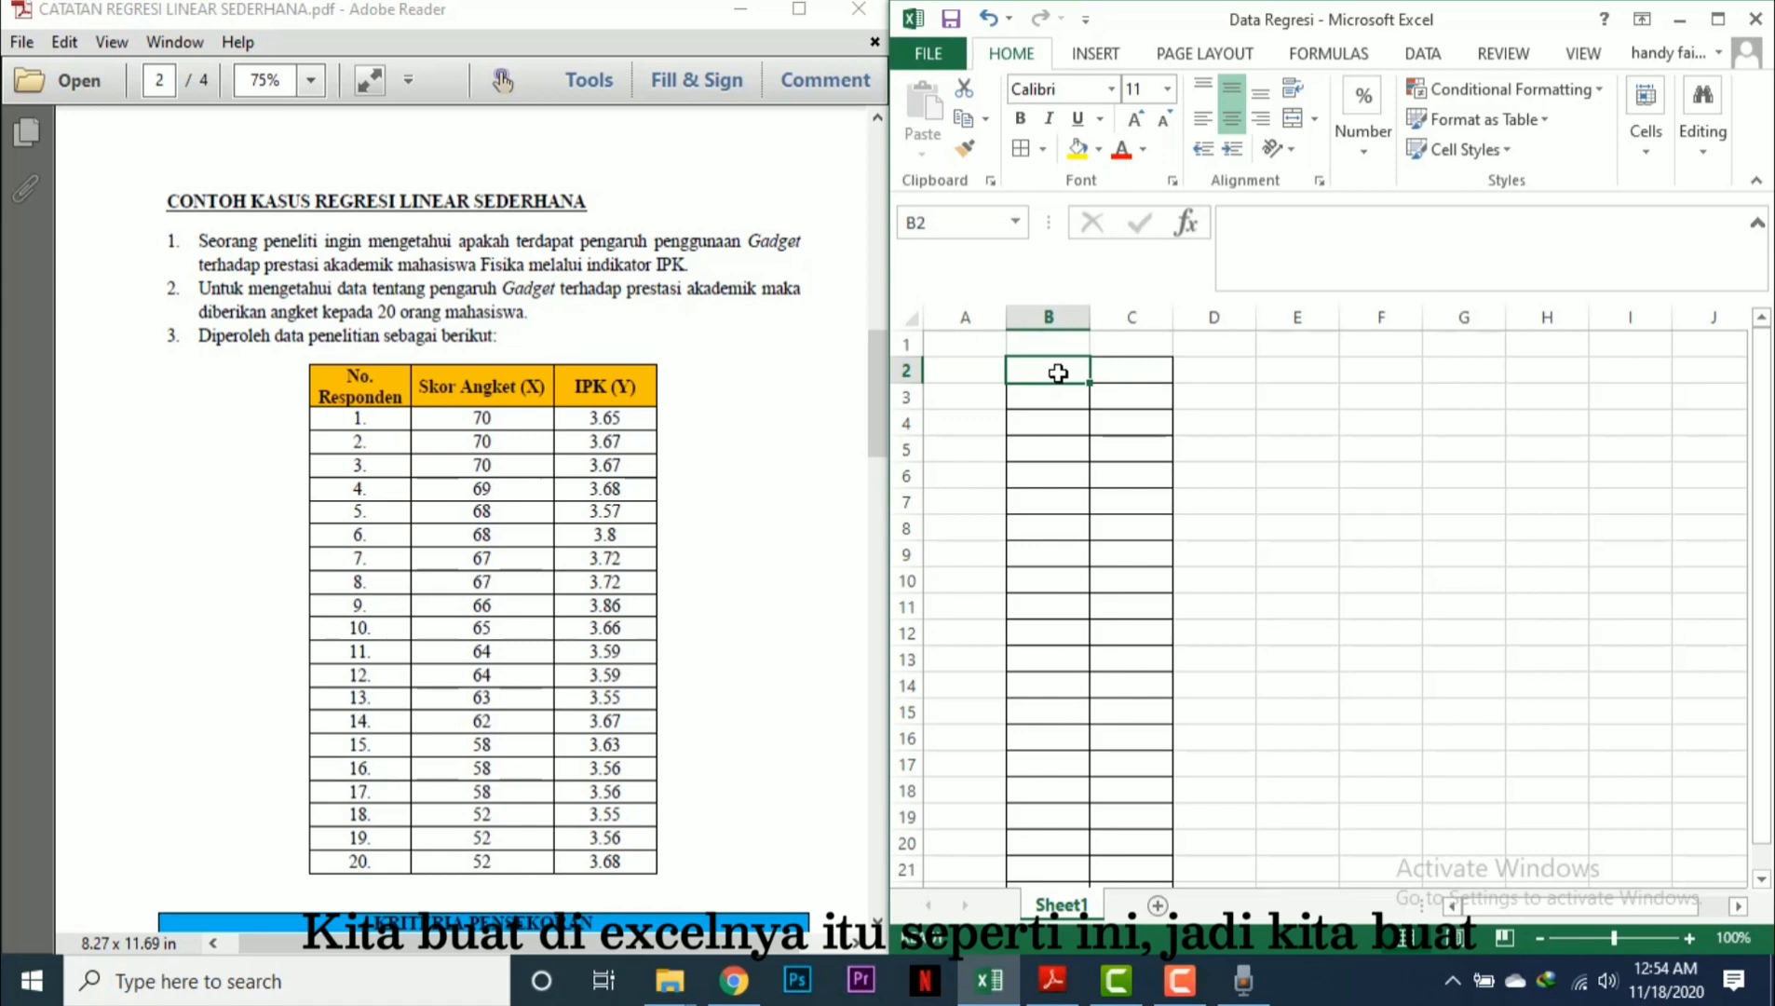
text(X)
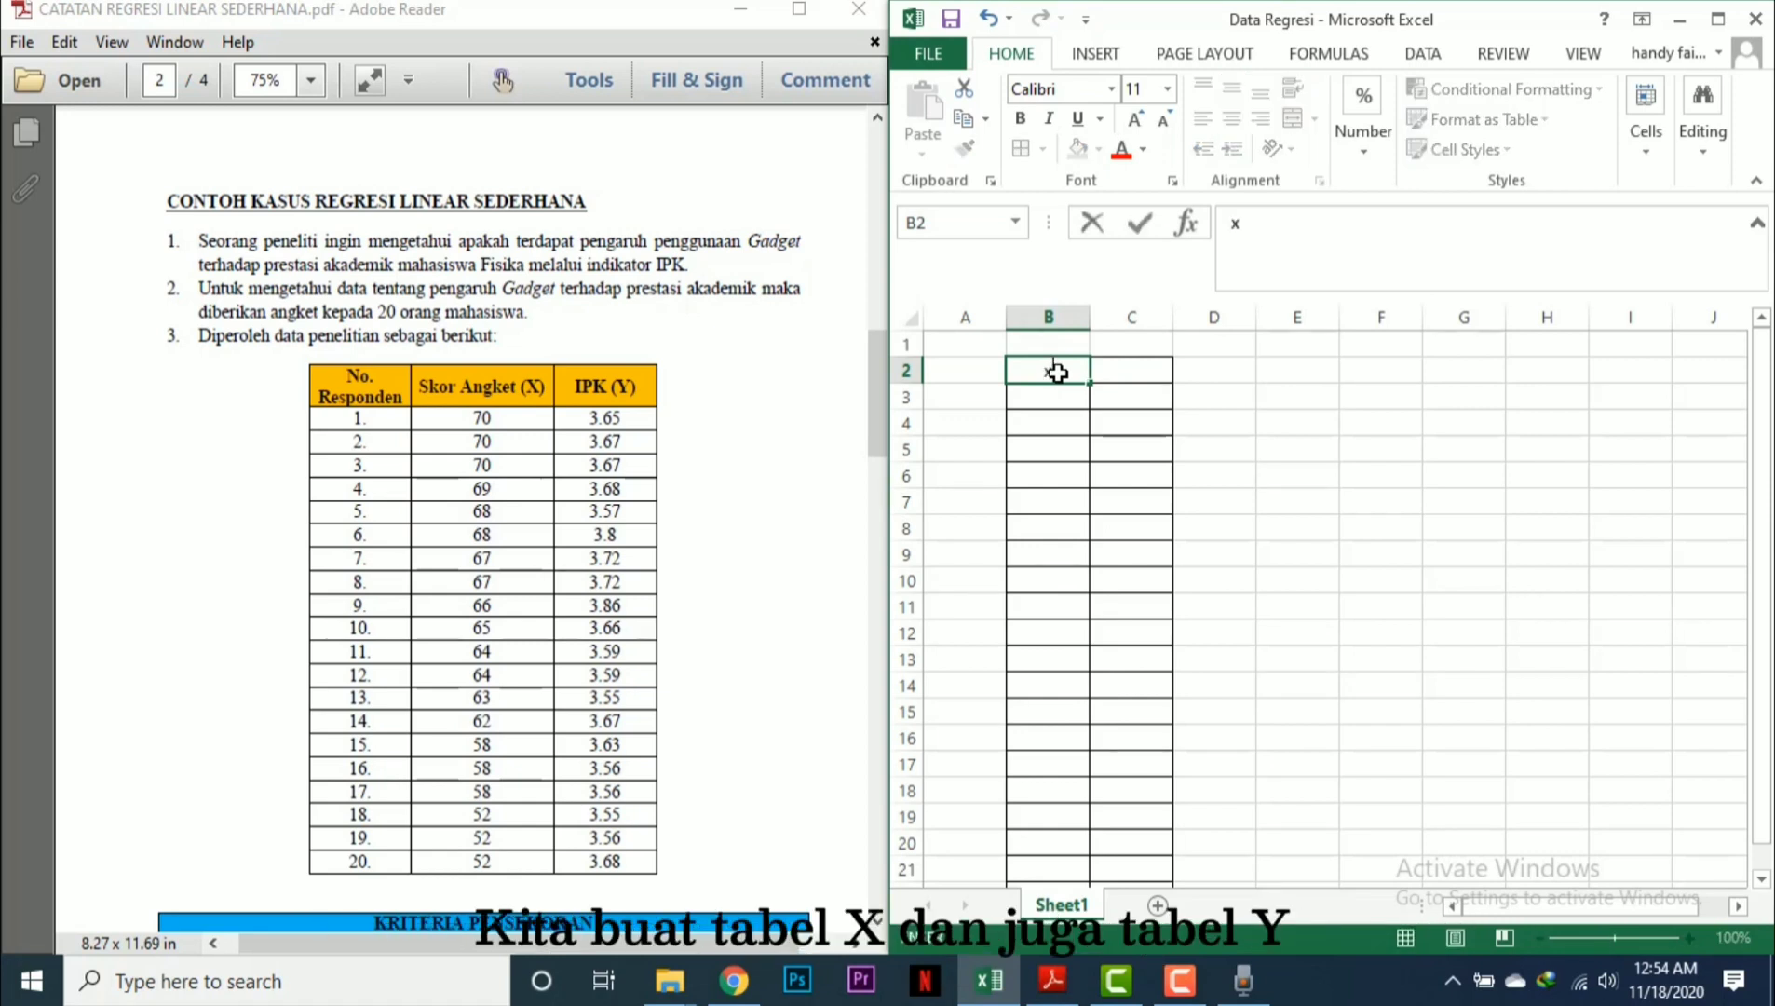
click(1130, 368)
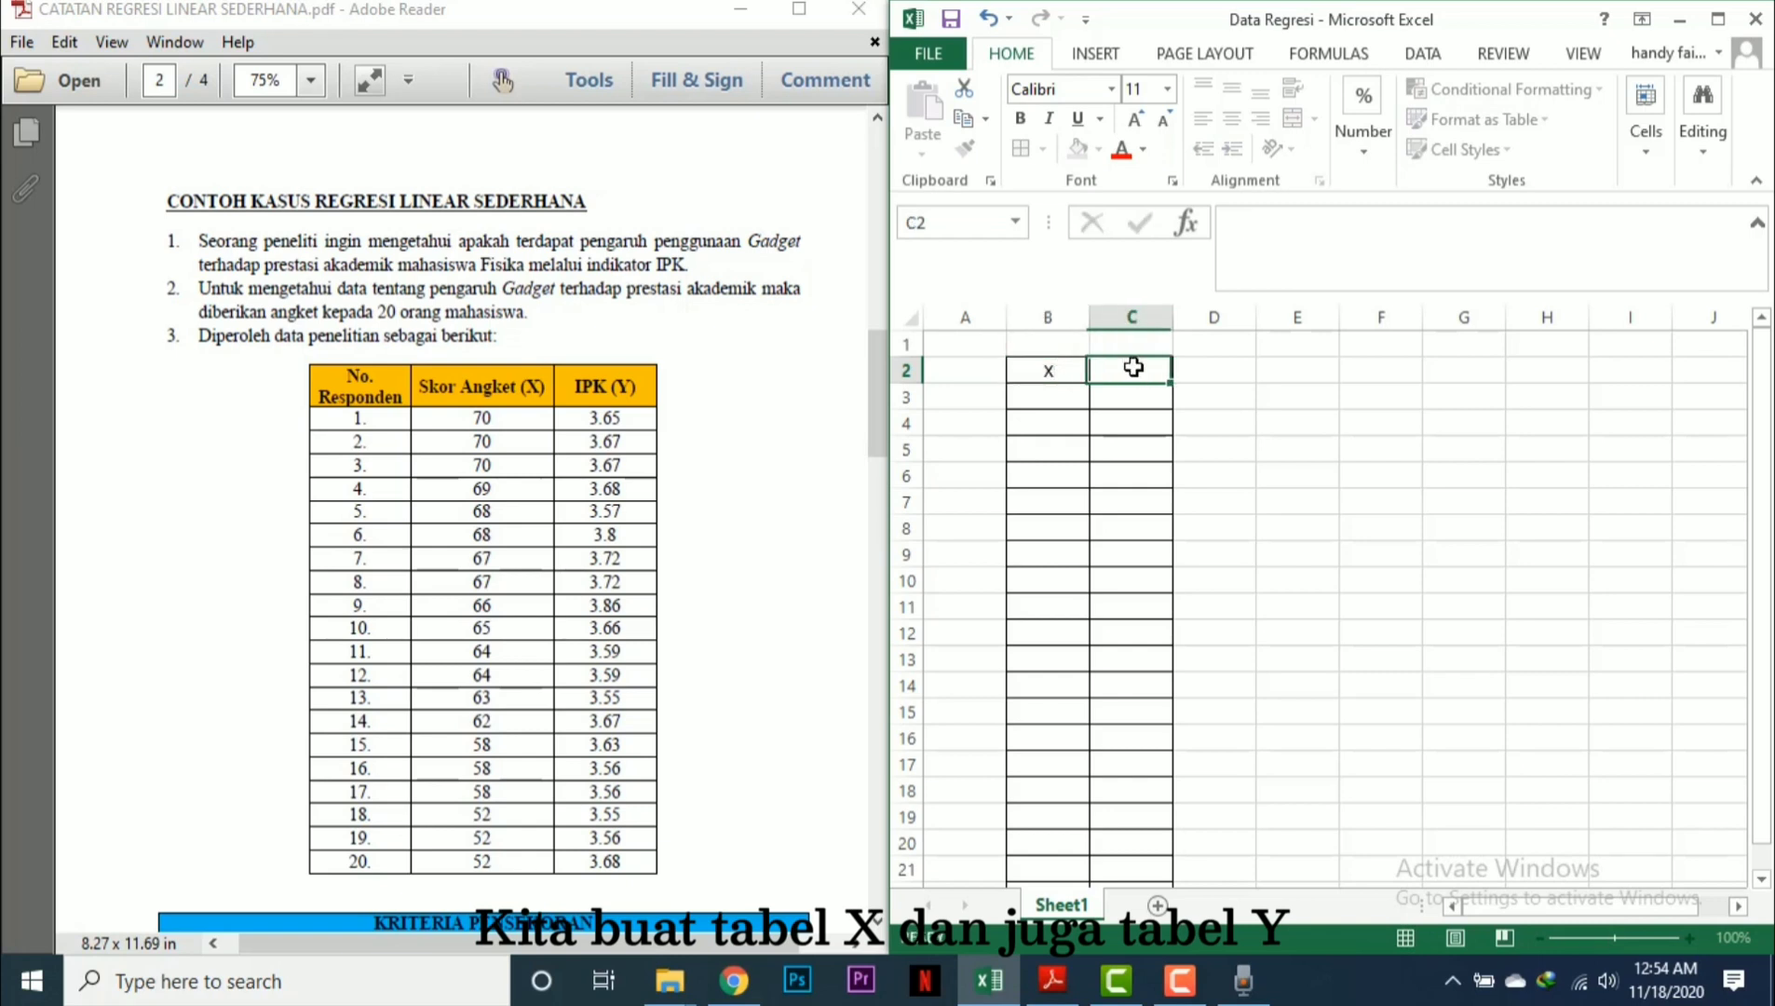
text(Y)
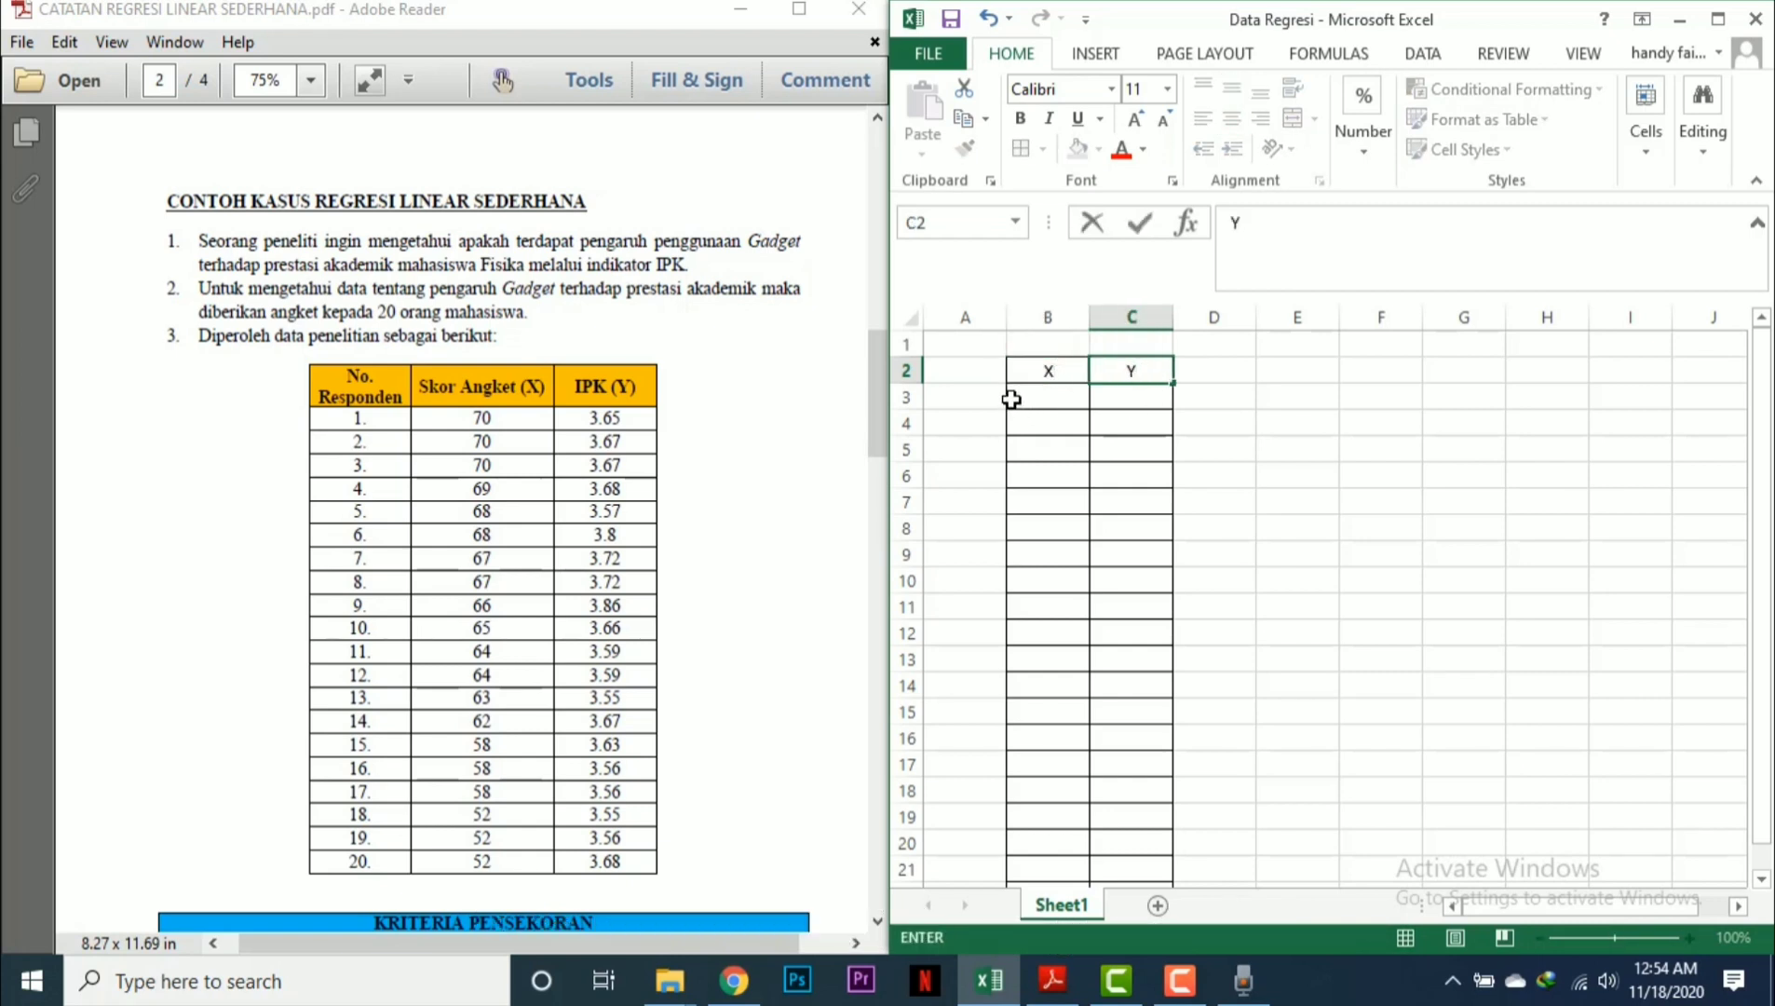
Enter the first X scores from the PDF table: 70 in B3:B5, 69 in B6 and 68 in B7:B8
click(1062, 397)
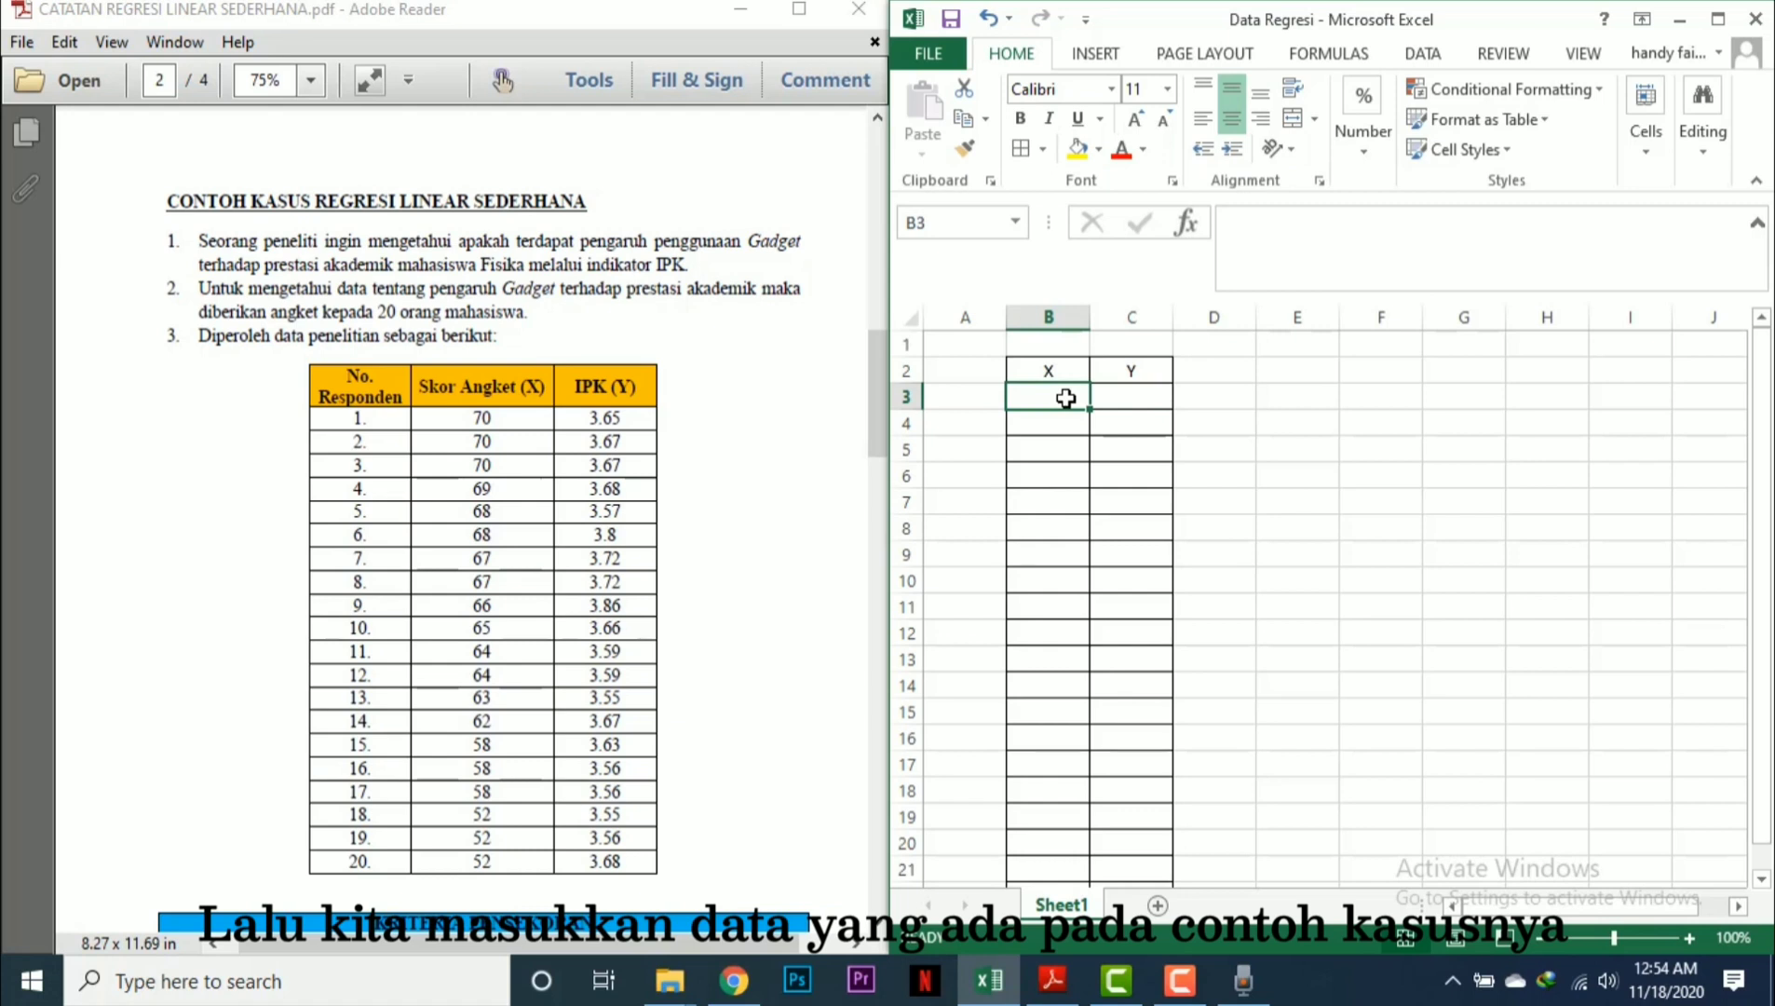
text(70)
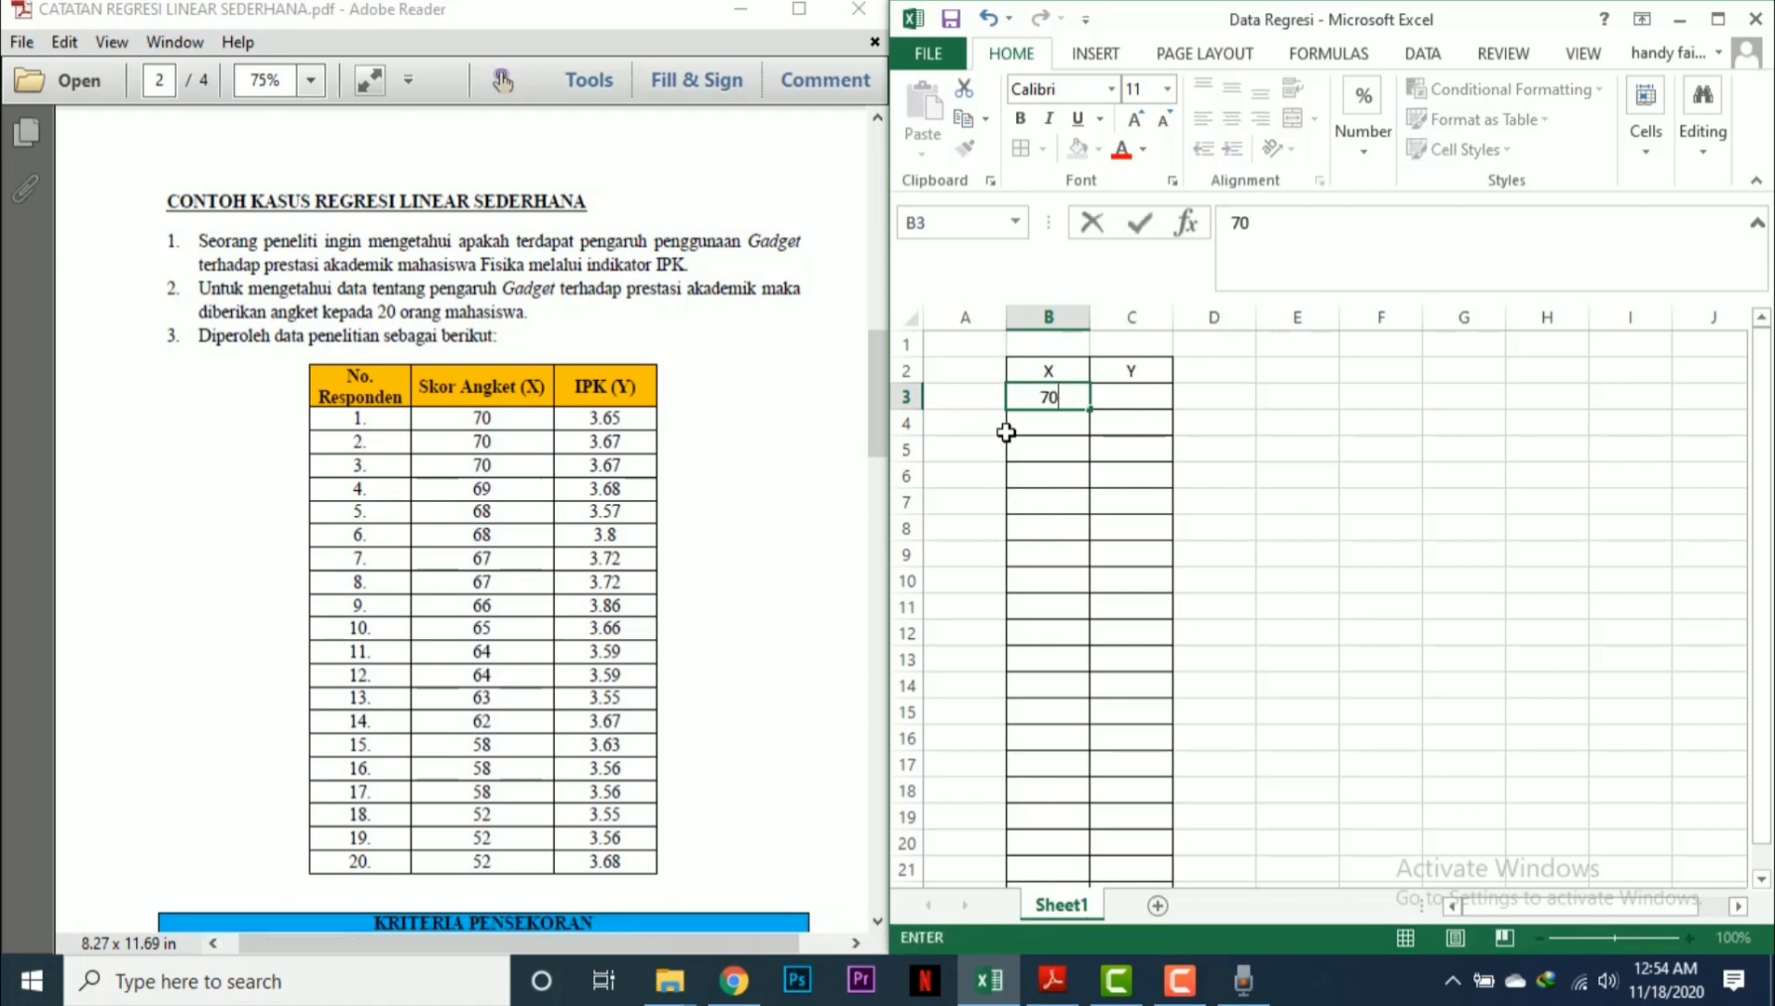
drag(1090, 409, 1088, 596)
click(1058, 480)
text(69)
key(Return)
text(69)
key(BackSpace)
text(8)
Continue the X column with 67 in B9:B10, 66 in B11 and 65 in B12
click(1047, 555)
text(67)
click(1057, 607)
text(66)
key(Return)
text(65)
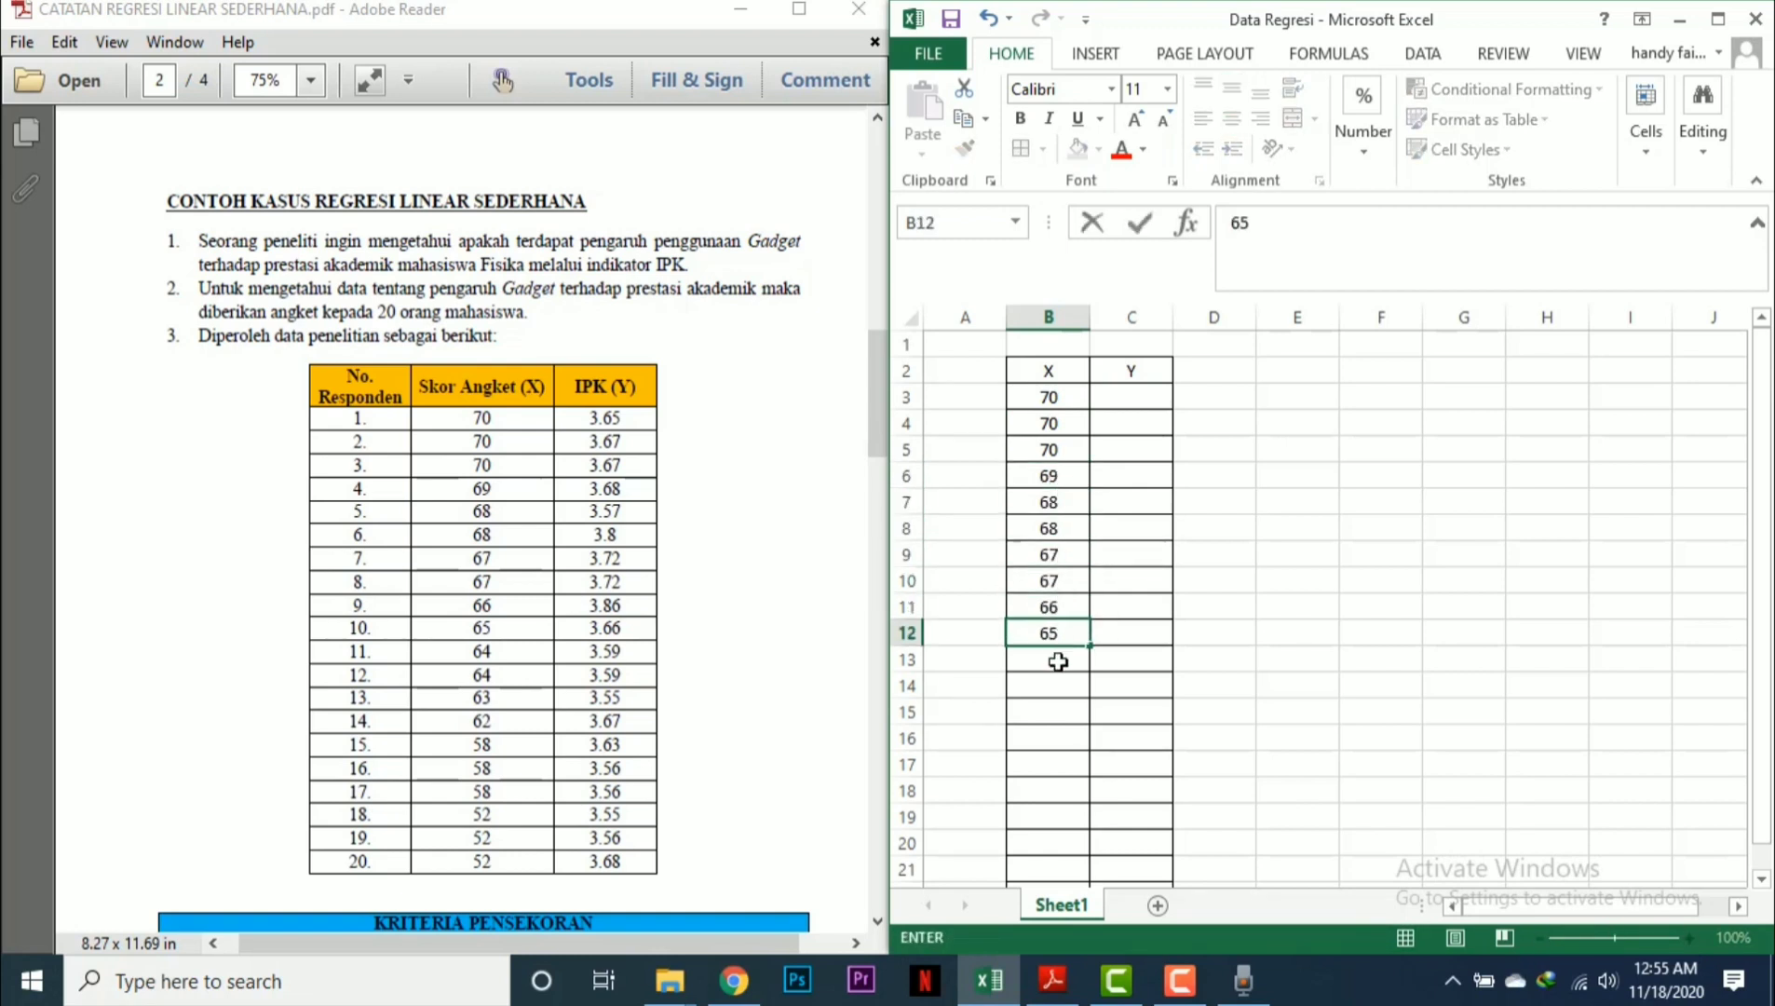
Fill in the X scores for respondents 11 to 13: 64 in B13:B14 and 63 in B15
key(Return)
text(64)
drag(1089, 671, 1090, 699)
click(1030, 716)
text(63)
key(Return)
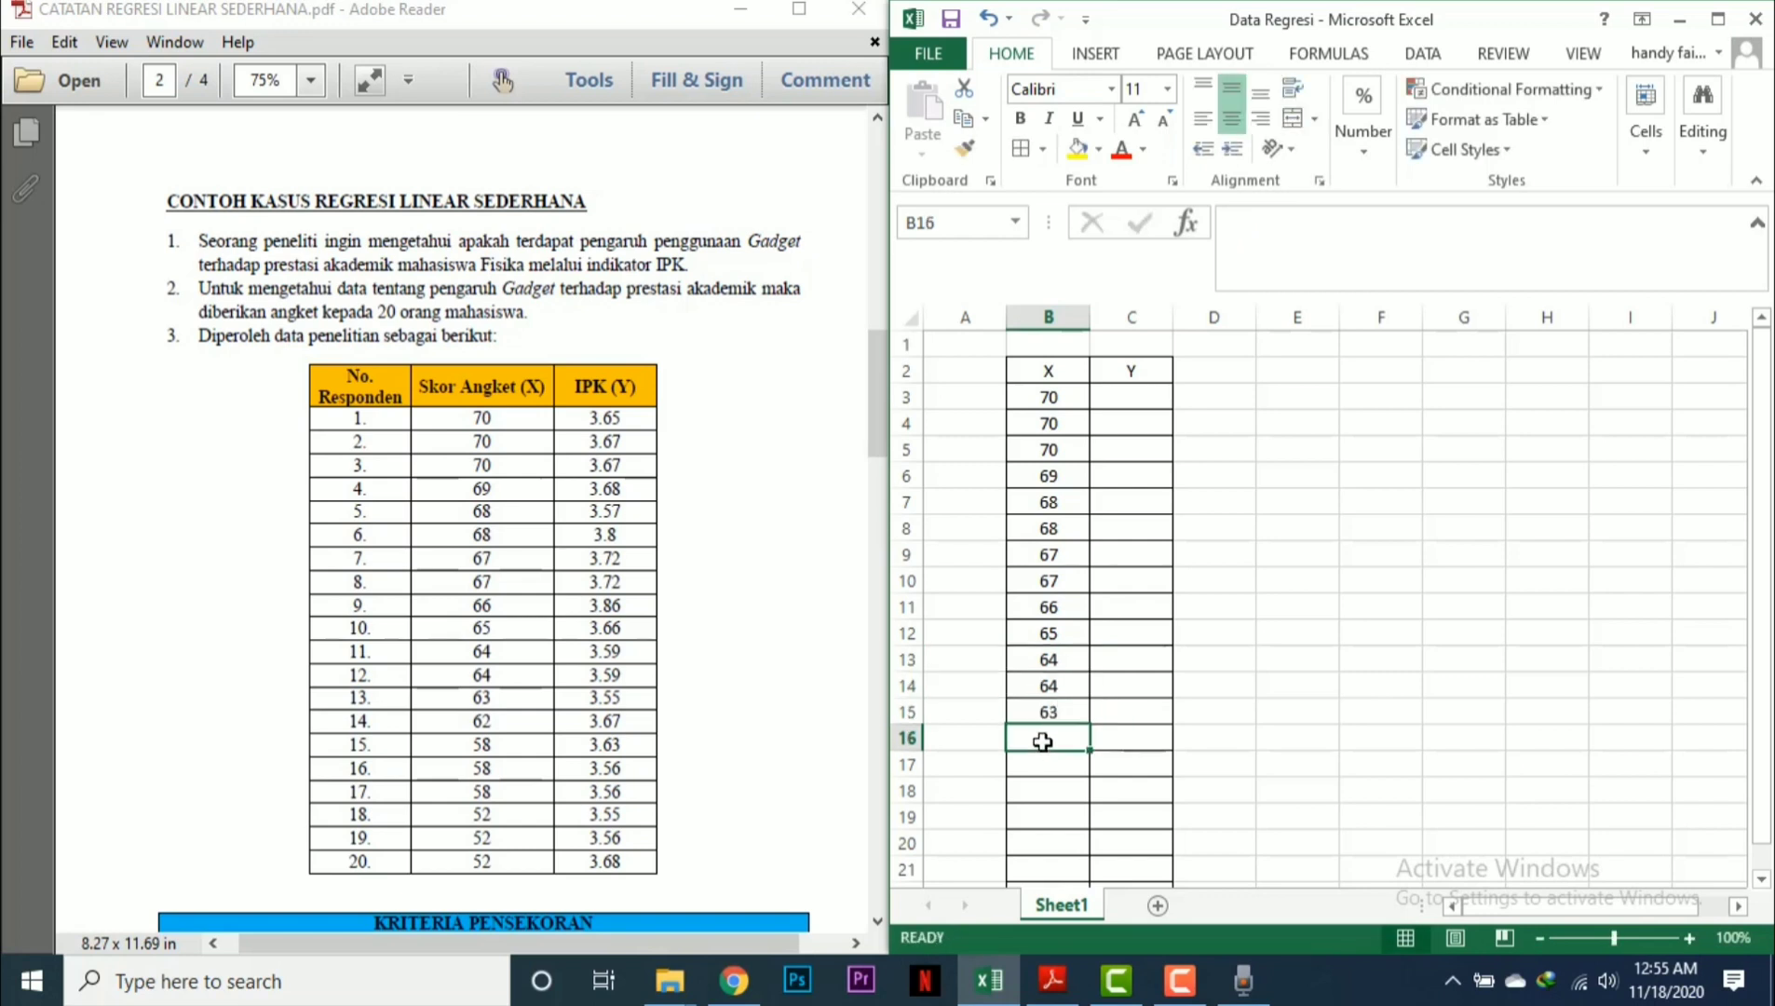
Complete the X column with 62 in B16, 58 in B17:B19 and 52 in B20:B22
text(62)
click(1045, 761)
text(58)
drag(1089, 776, 1127, 799)
click(1032, 849)
scroll(1442, 678, down, 1)
text(52)
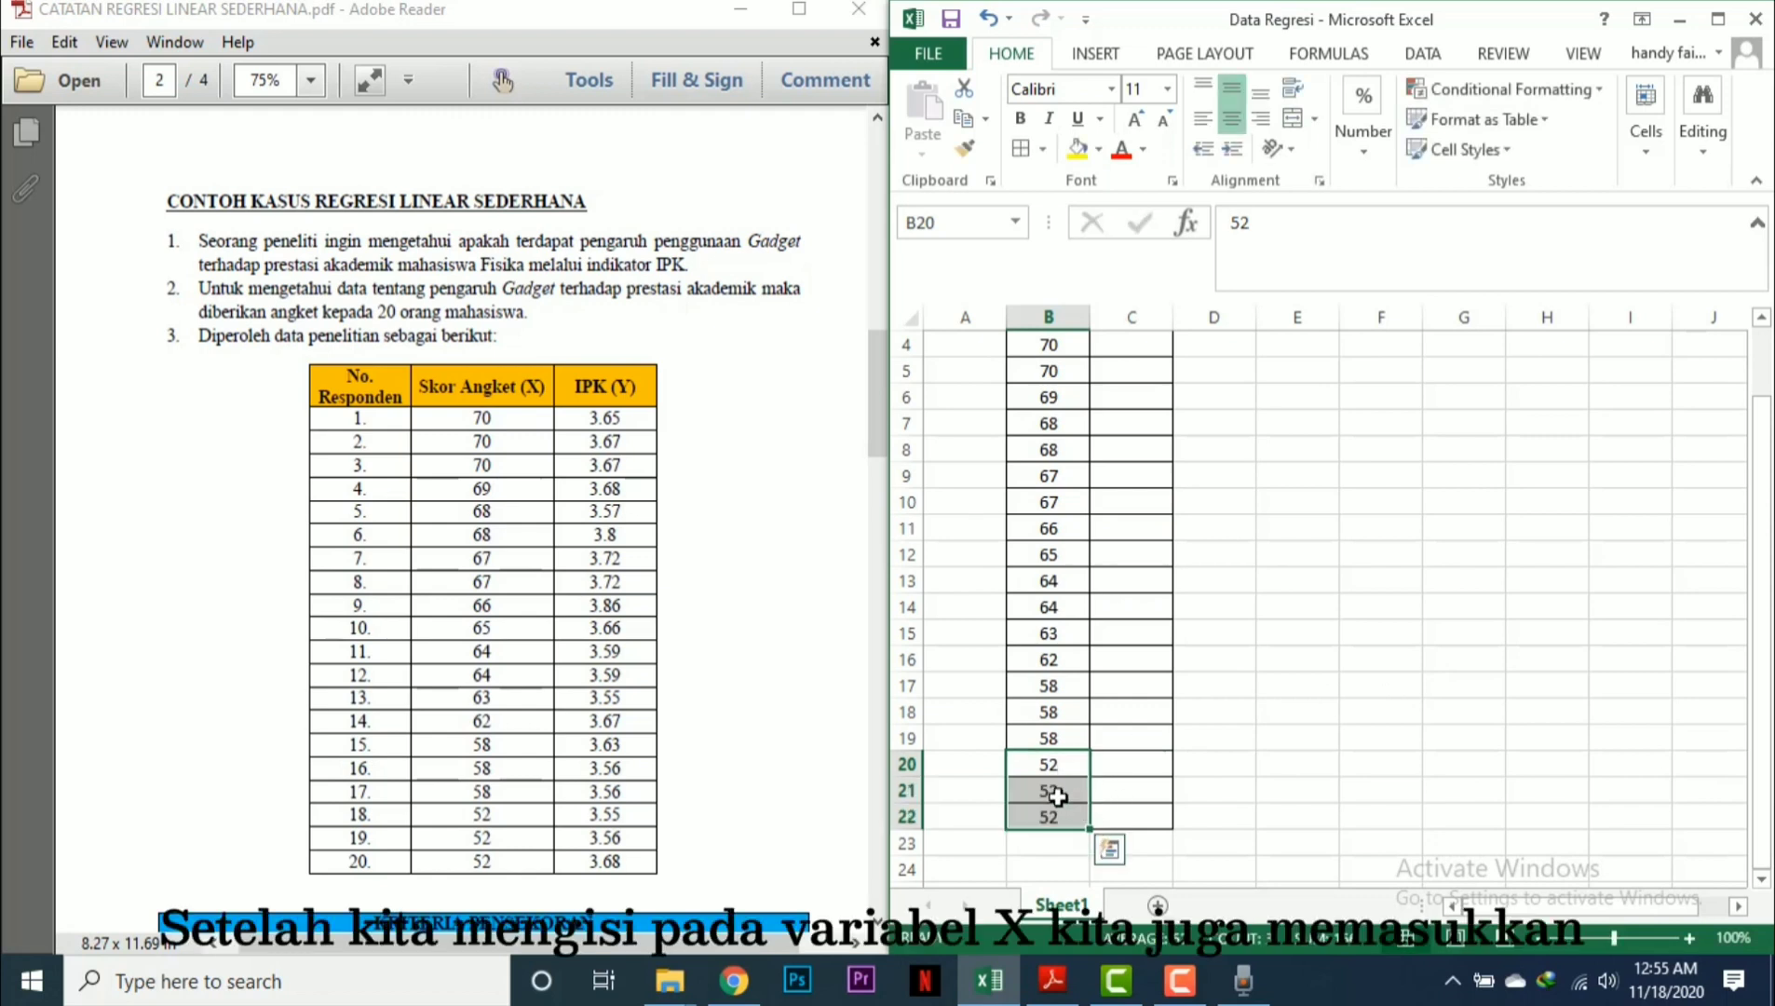
Enter the first Y (IPK) values: 3.65 in C3, 3.67 in C4:C5 and 3.68 in C6
scroll(1071, 792, up, 1)
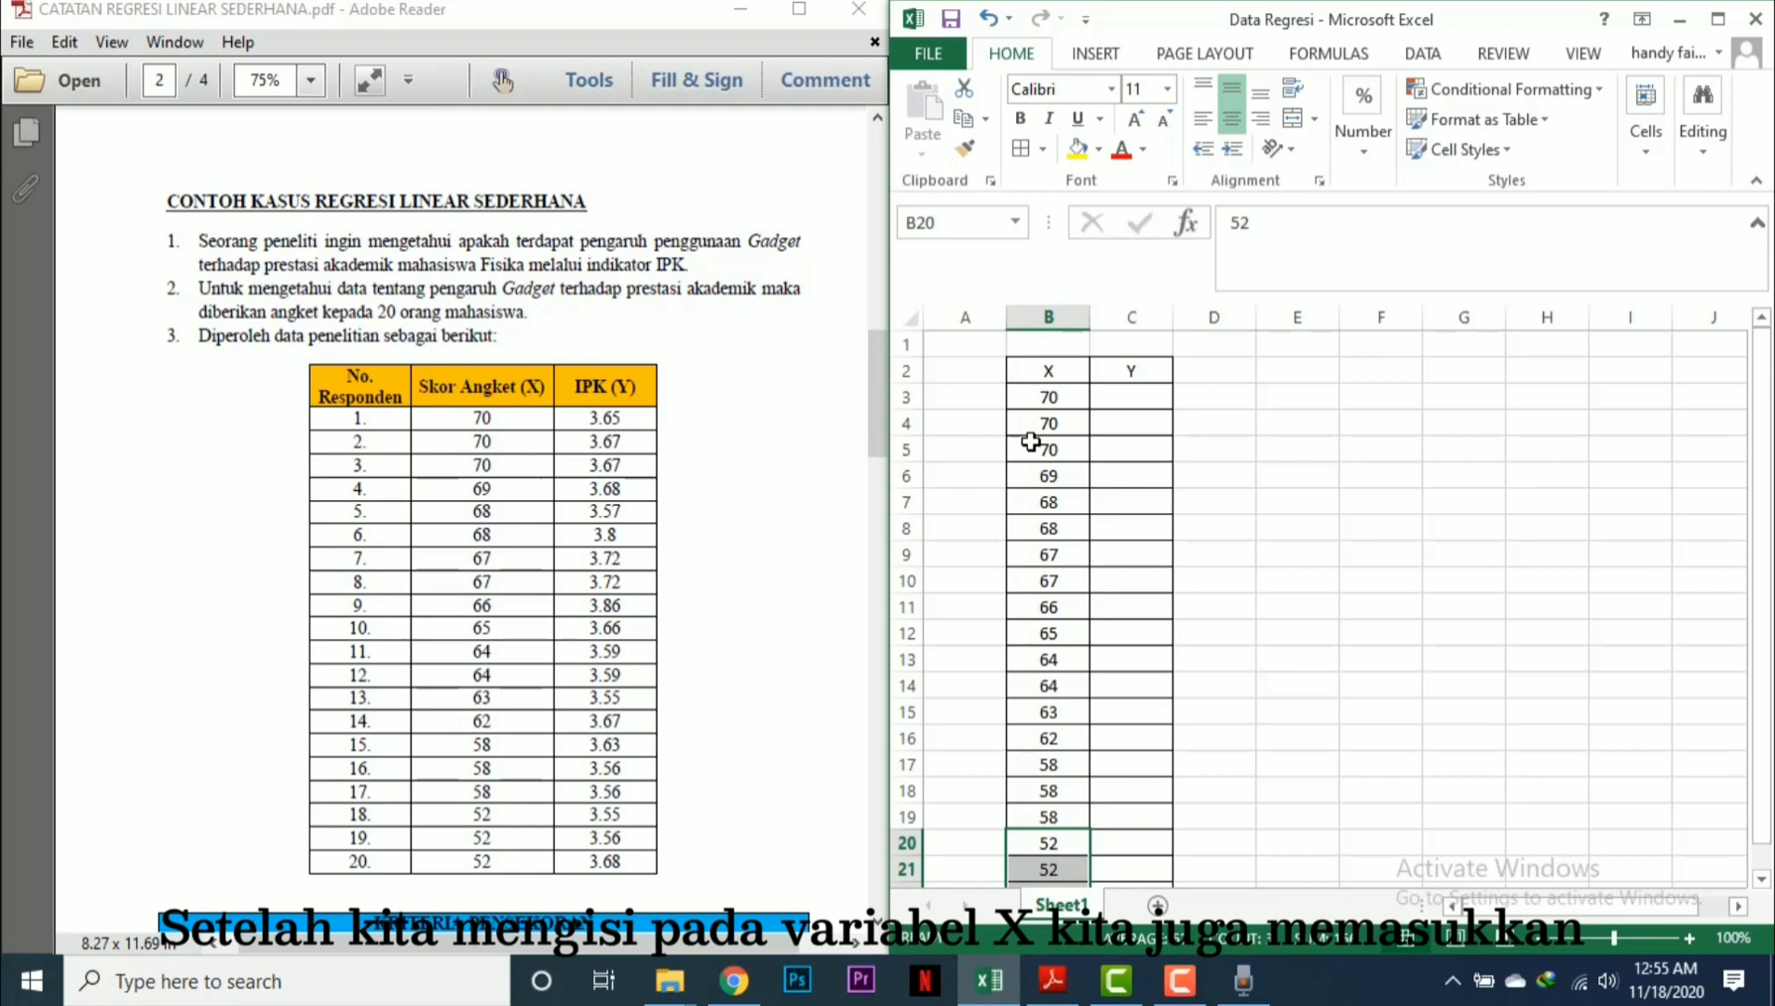
click(1134, 399)
text(3)
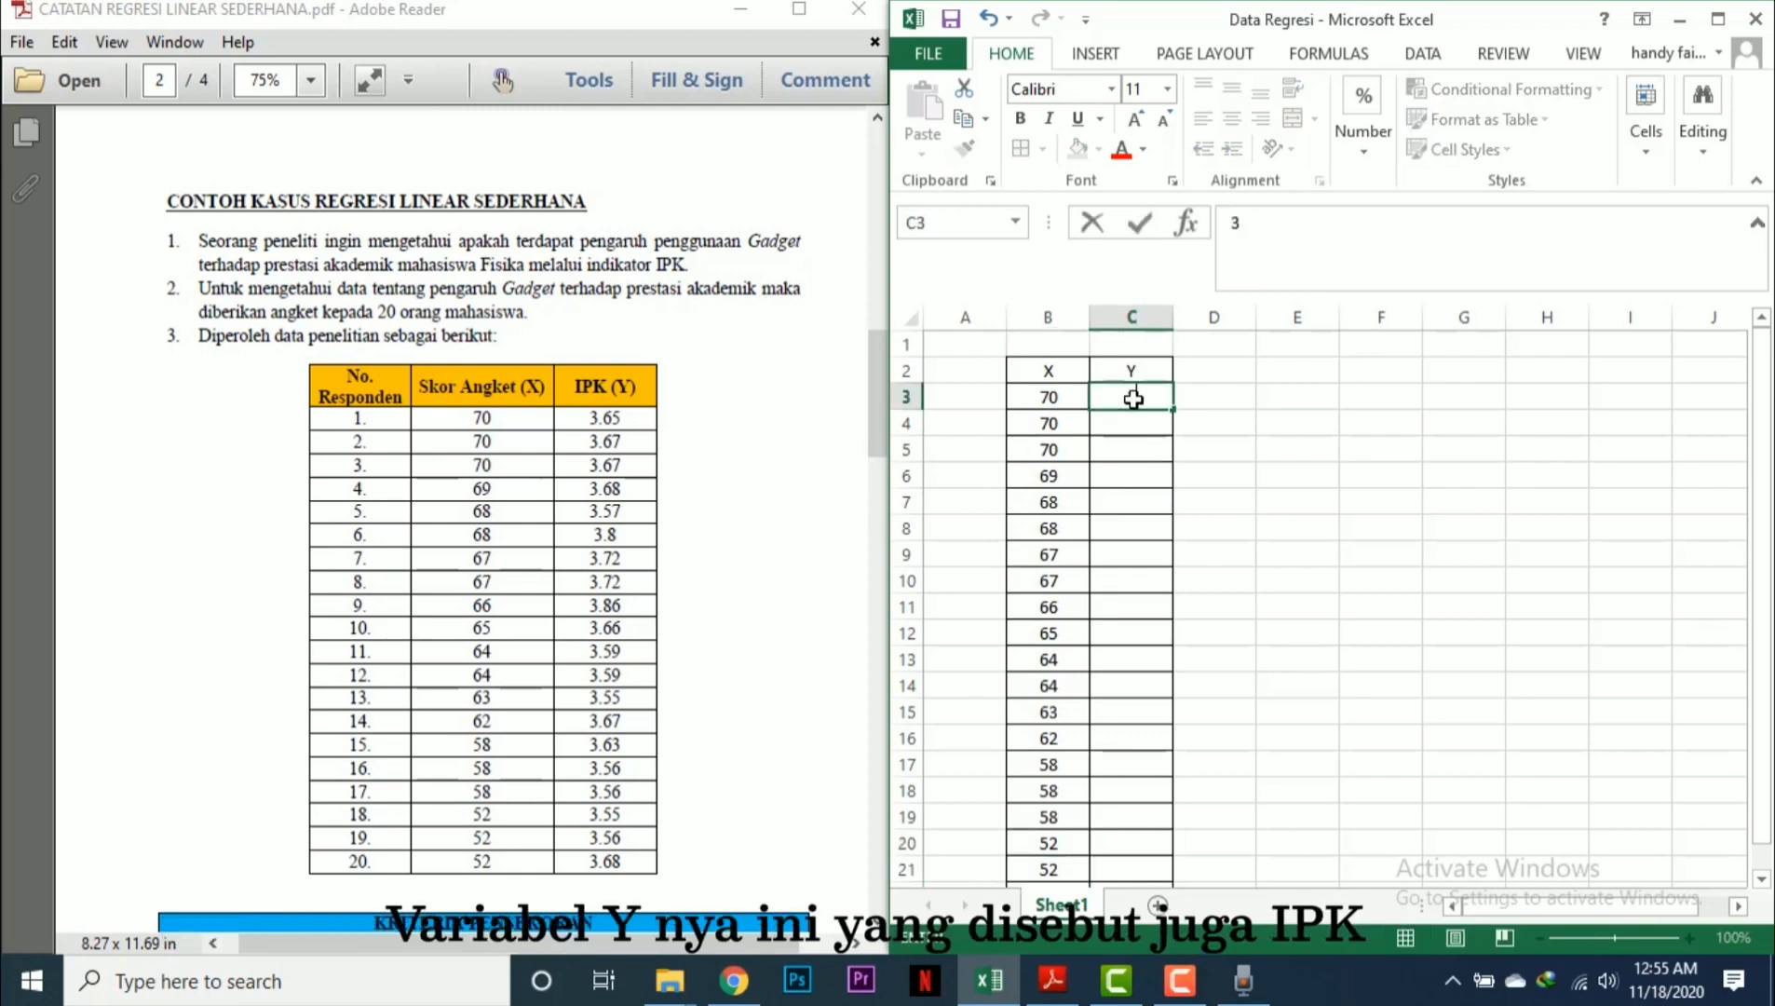
text(.65)
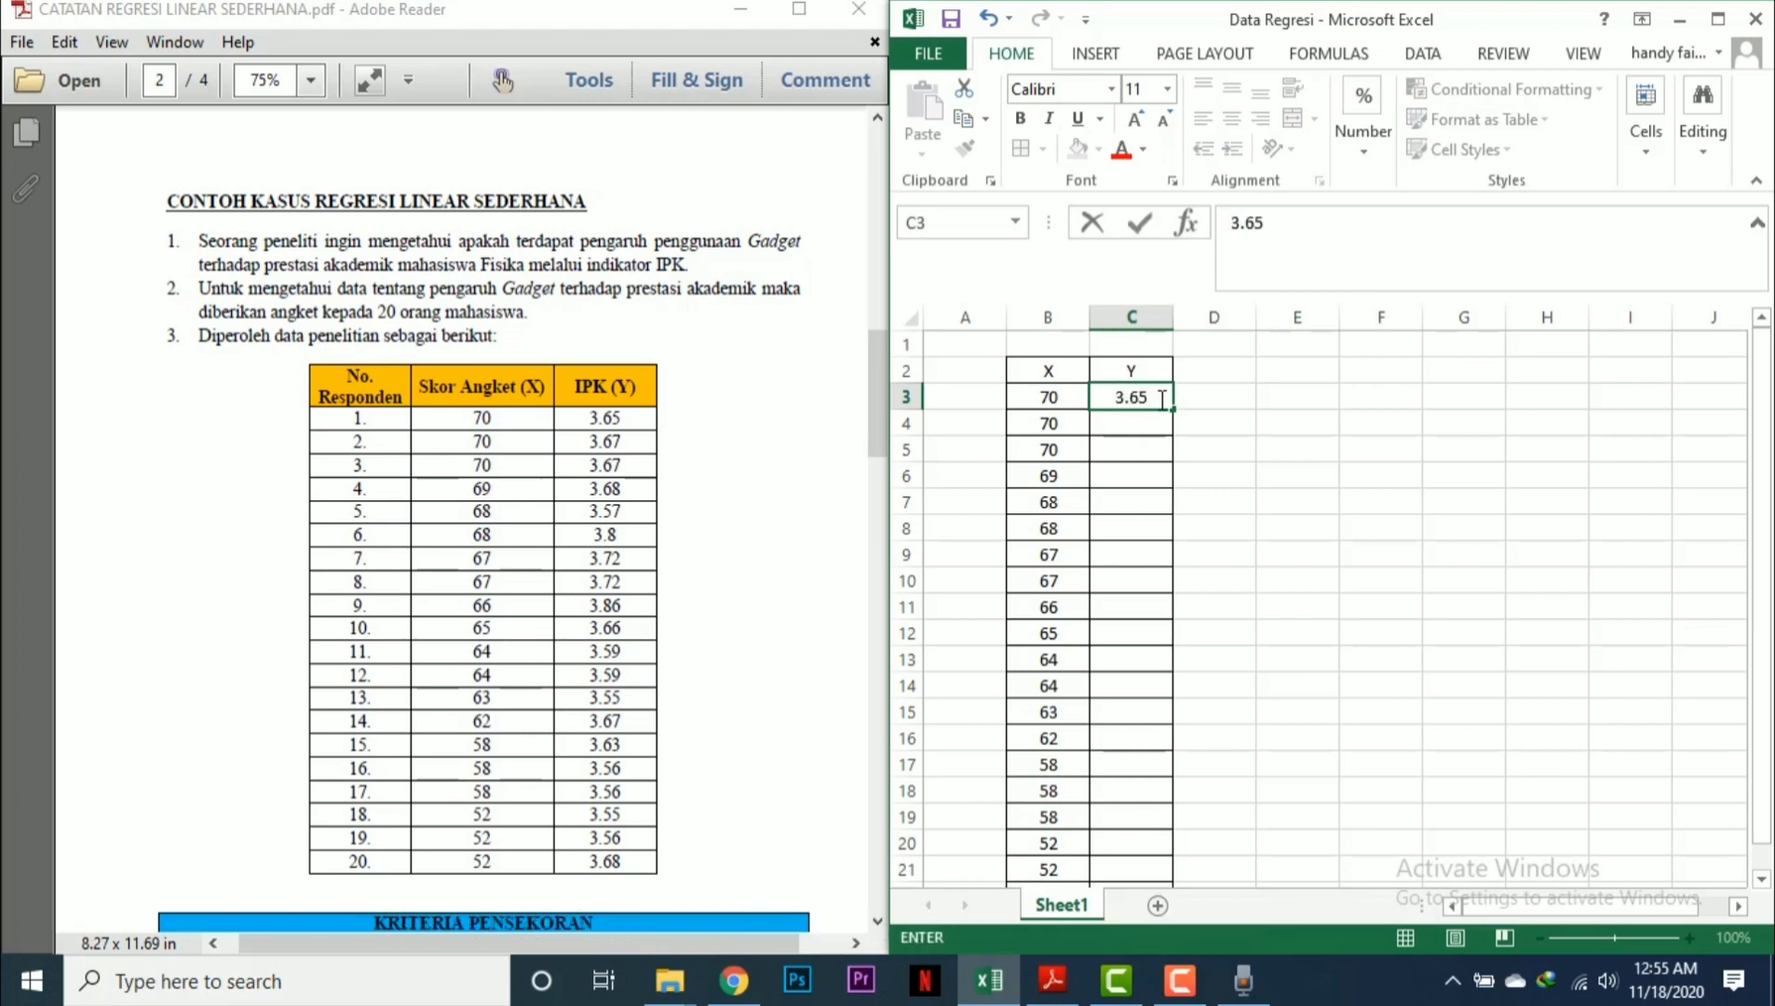
click(1148, 434)
text(3.67)
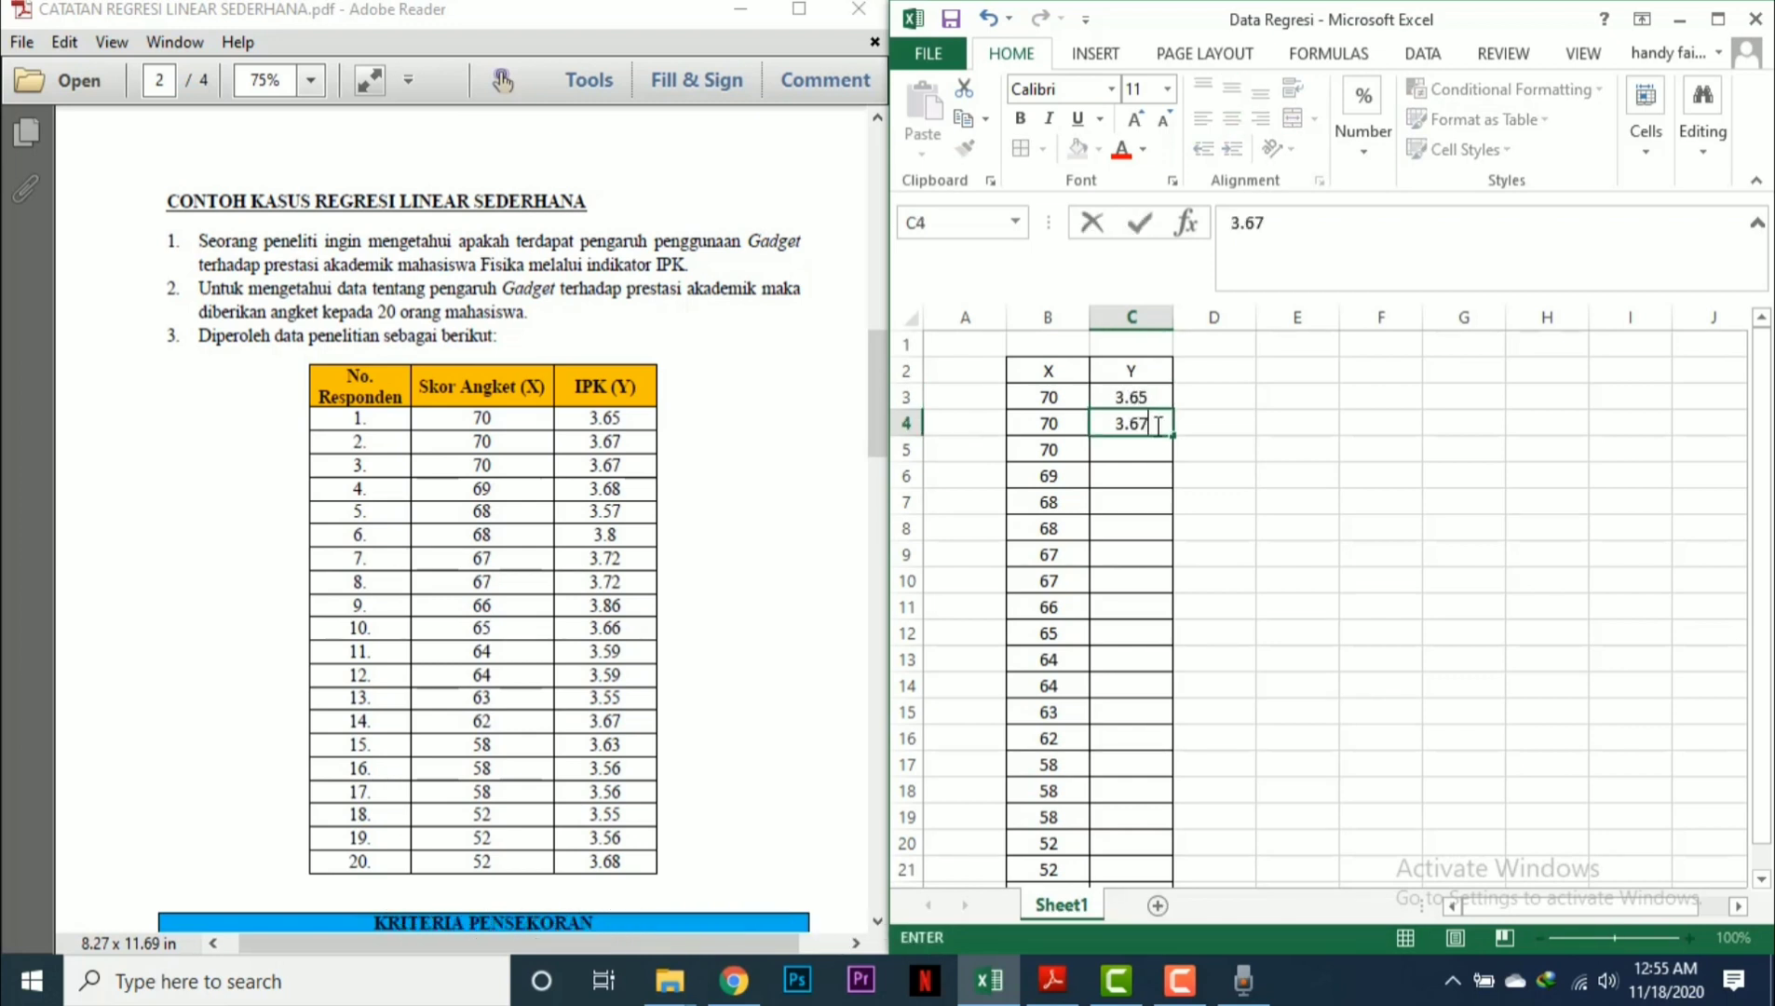
drag(1174, 435, 1173, 461)
click(1132, 475)
text(3.68)
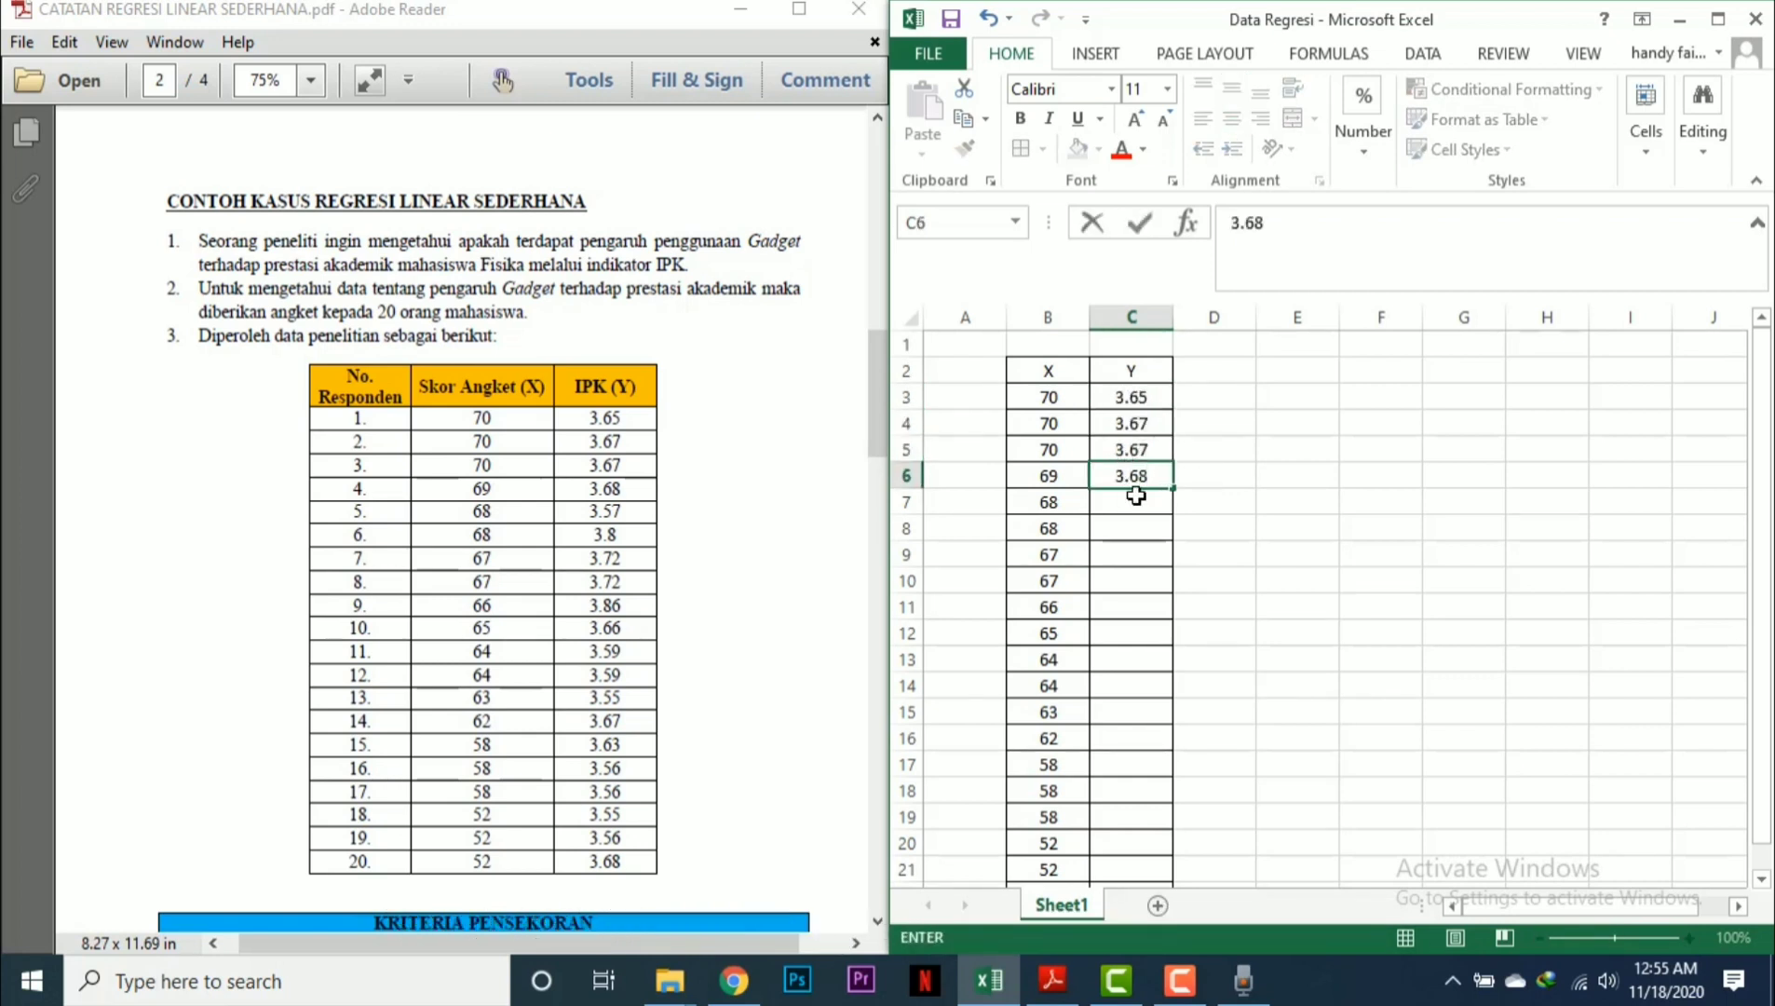
Continue the Y column with 3.57 in C7, 3.8 in C8 and 3.72 in C9:C10
click(1133, 501)
text(3.57)
click(1133, 528)
text(3.8)
click(1135, 556)
text(3.72)
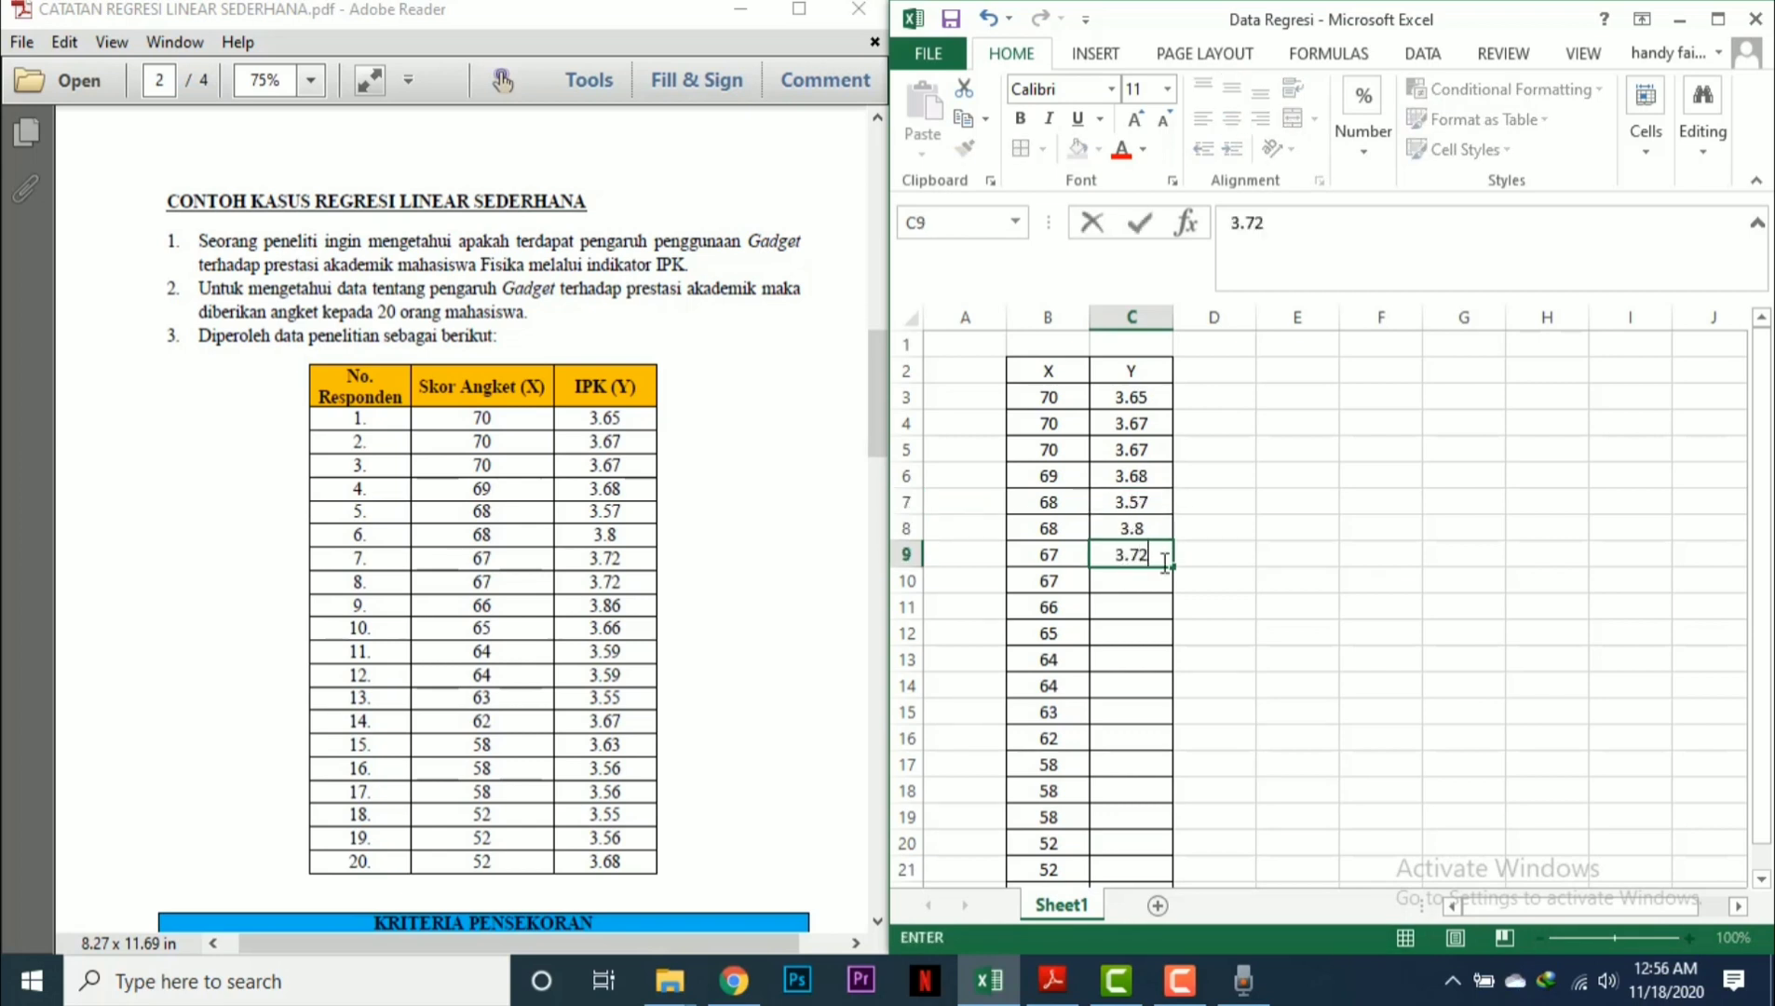
drag(1173, 566, 1173, 585)
Fill in the Y values 3.86 in C11, 3.66 in C12 and 3.59 in C13:C14
click(1134, 606)
text(3.86)
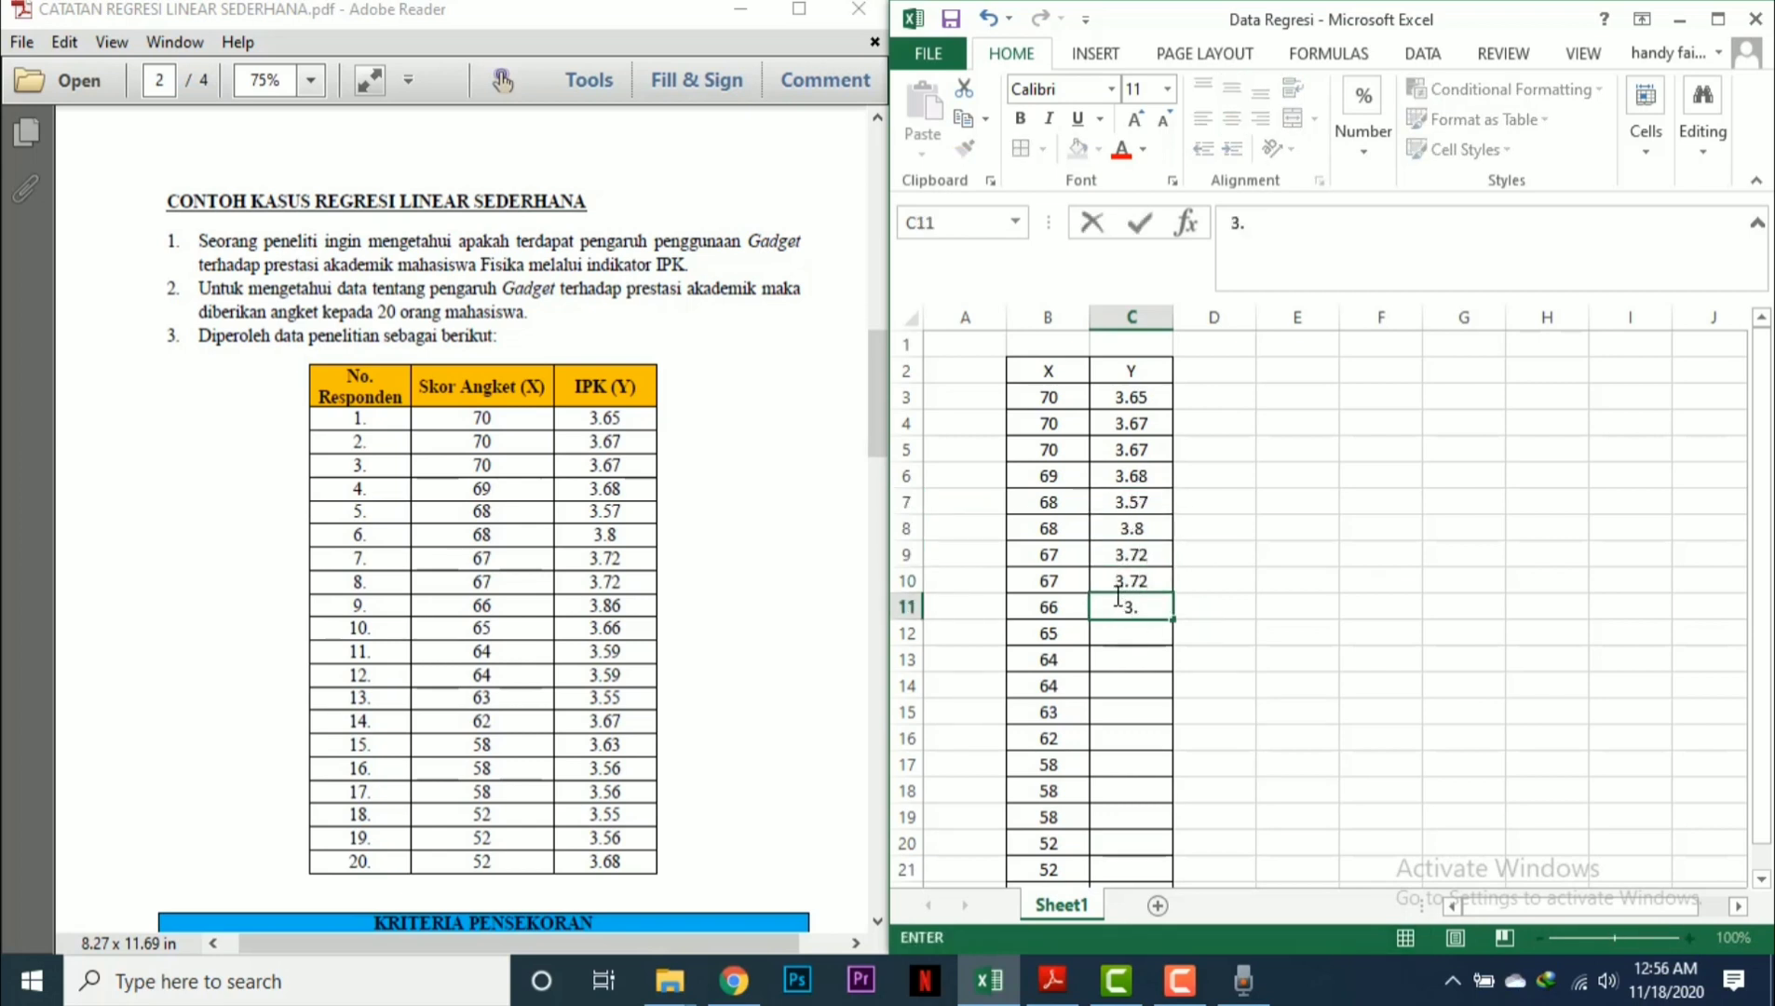
click(1142, 629)
text(3.66)
click(1145, 661)
text(3.59)
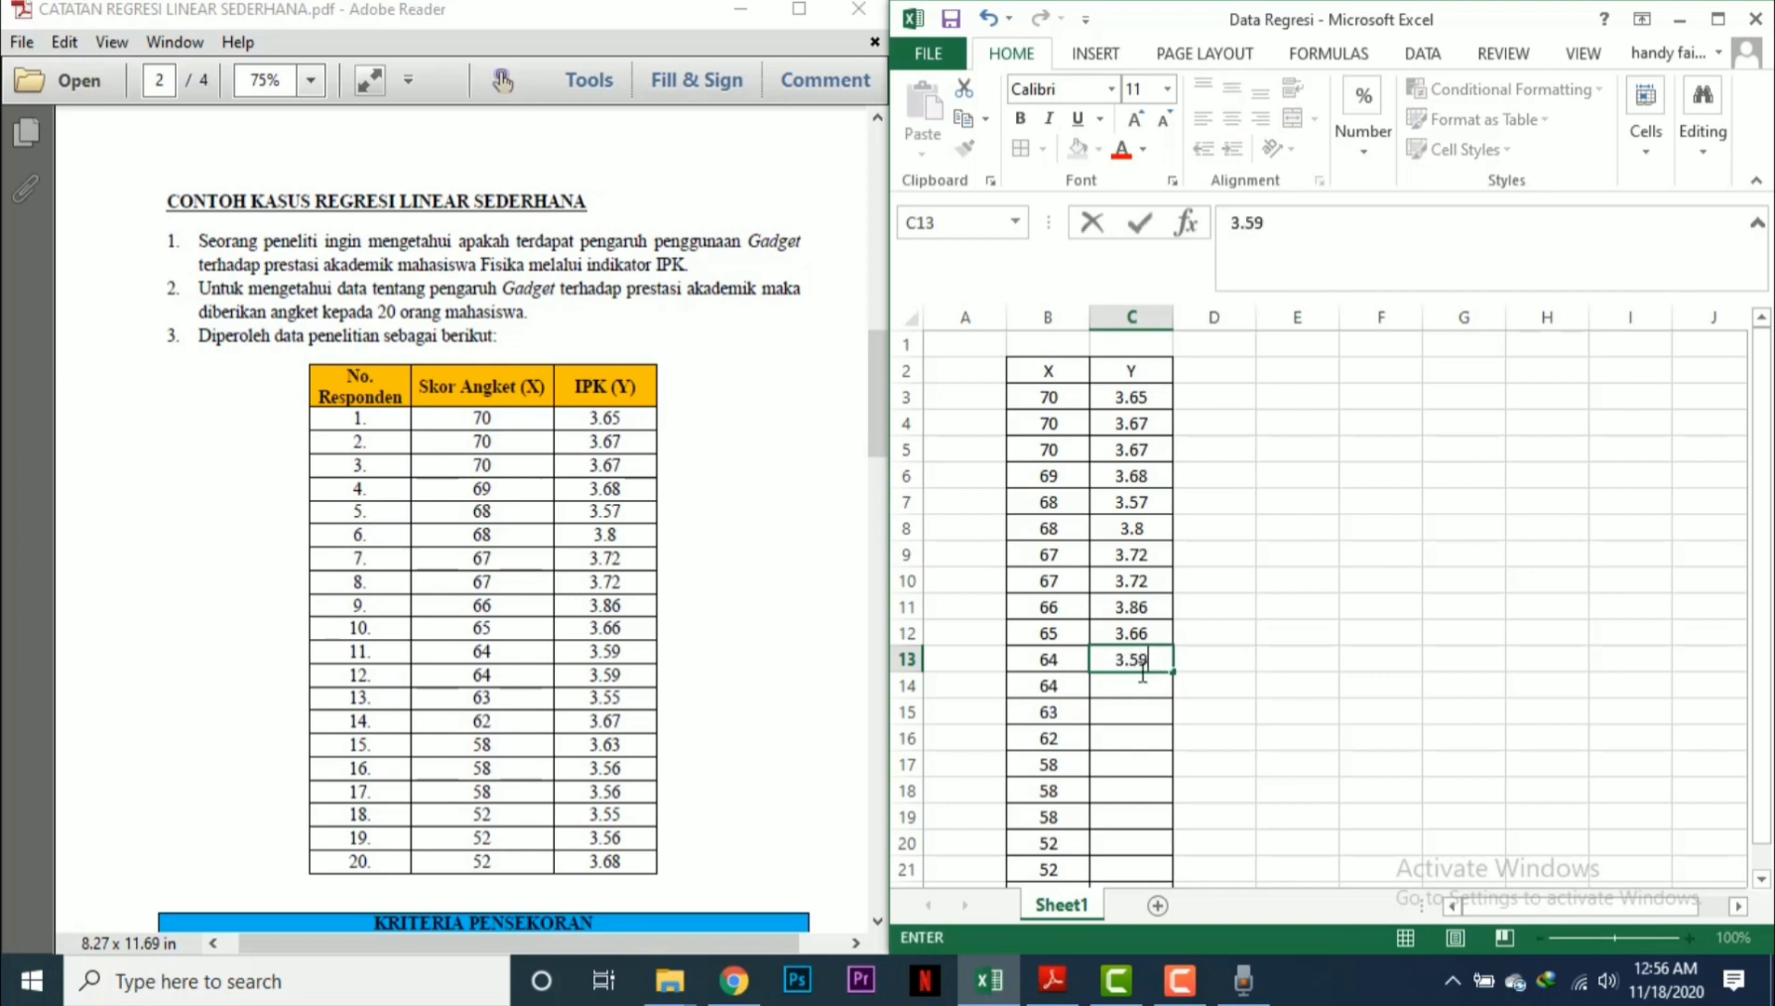
click(1145, 680)
click(1169, 663)
drag(1169, 663, 1172, 689)
Enter the Y values 3.55 in C15, 3.67 in C16, 3.63 in C17 and 3.56 in C18:C19
click(1129, 713)
text(3.55)
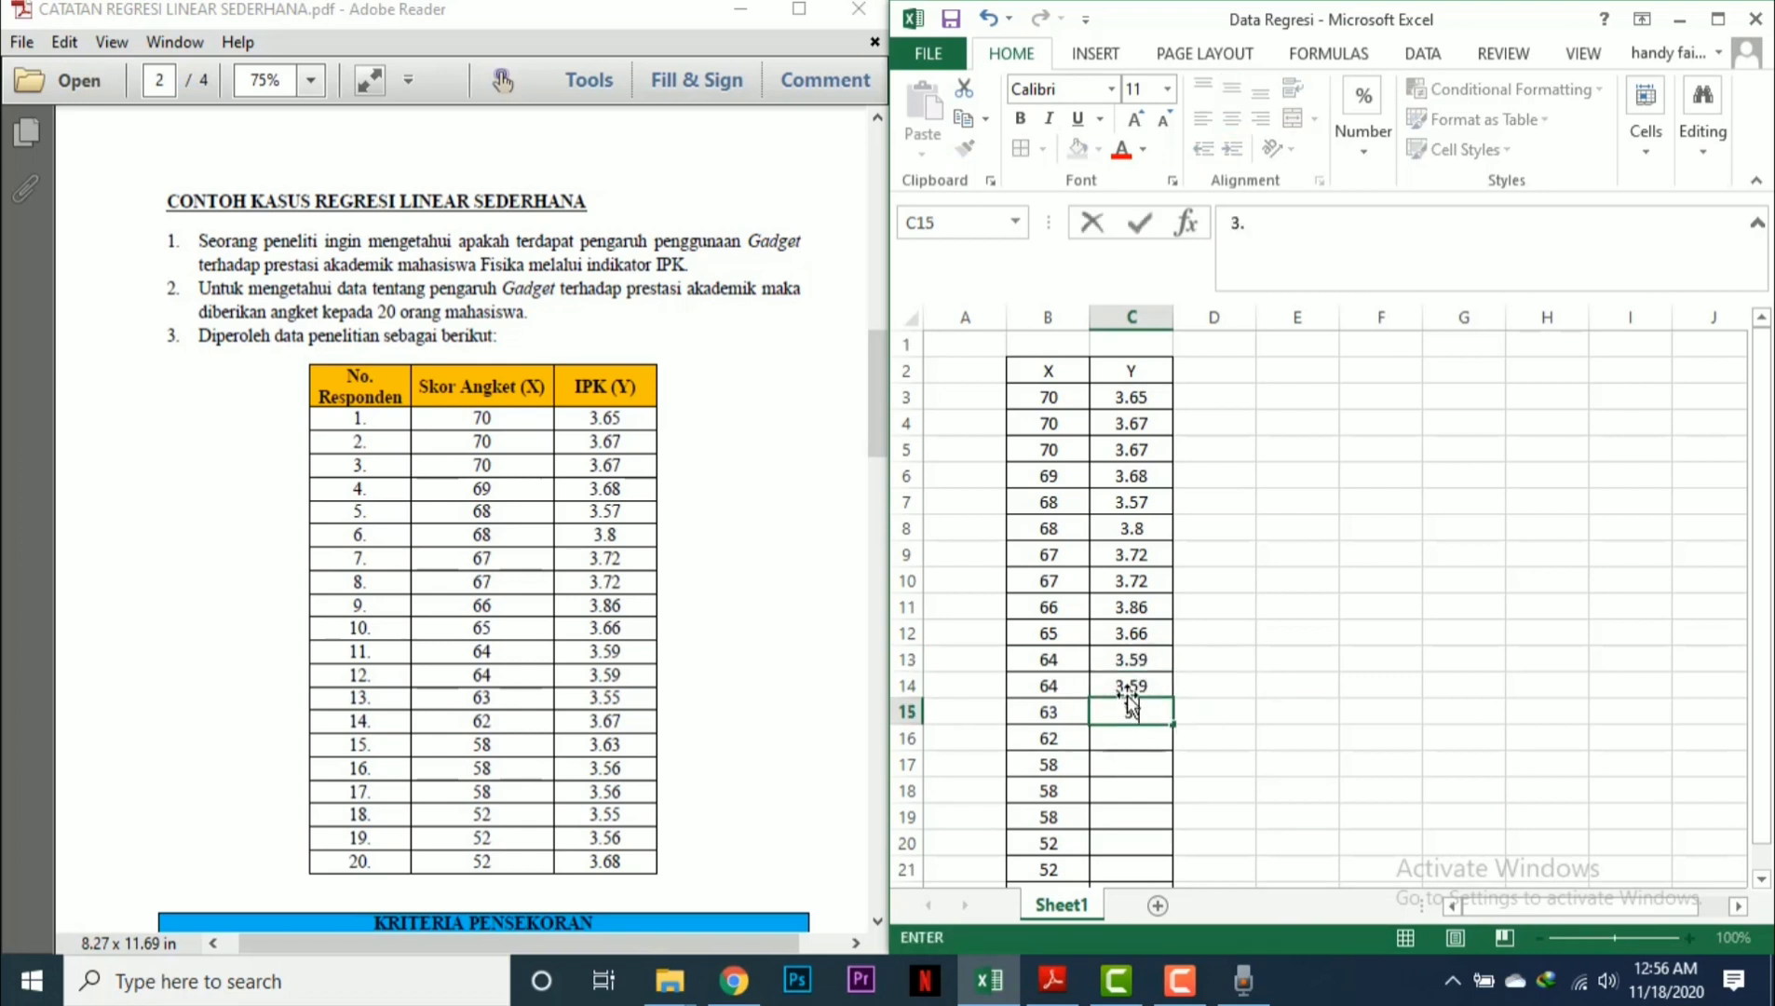
click(1137, 738)
text(3.67)
scroll(1211, 671, down, 1)
click(1165, 686)
text(3.63)
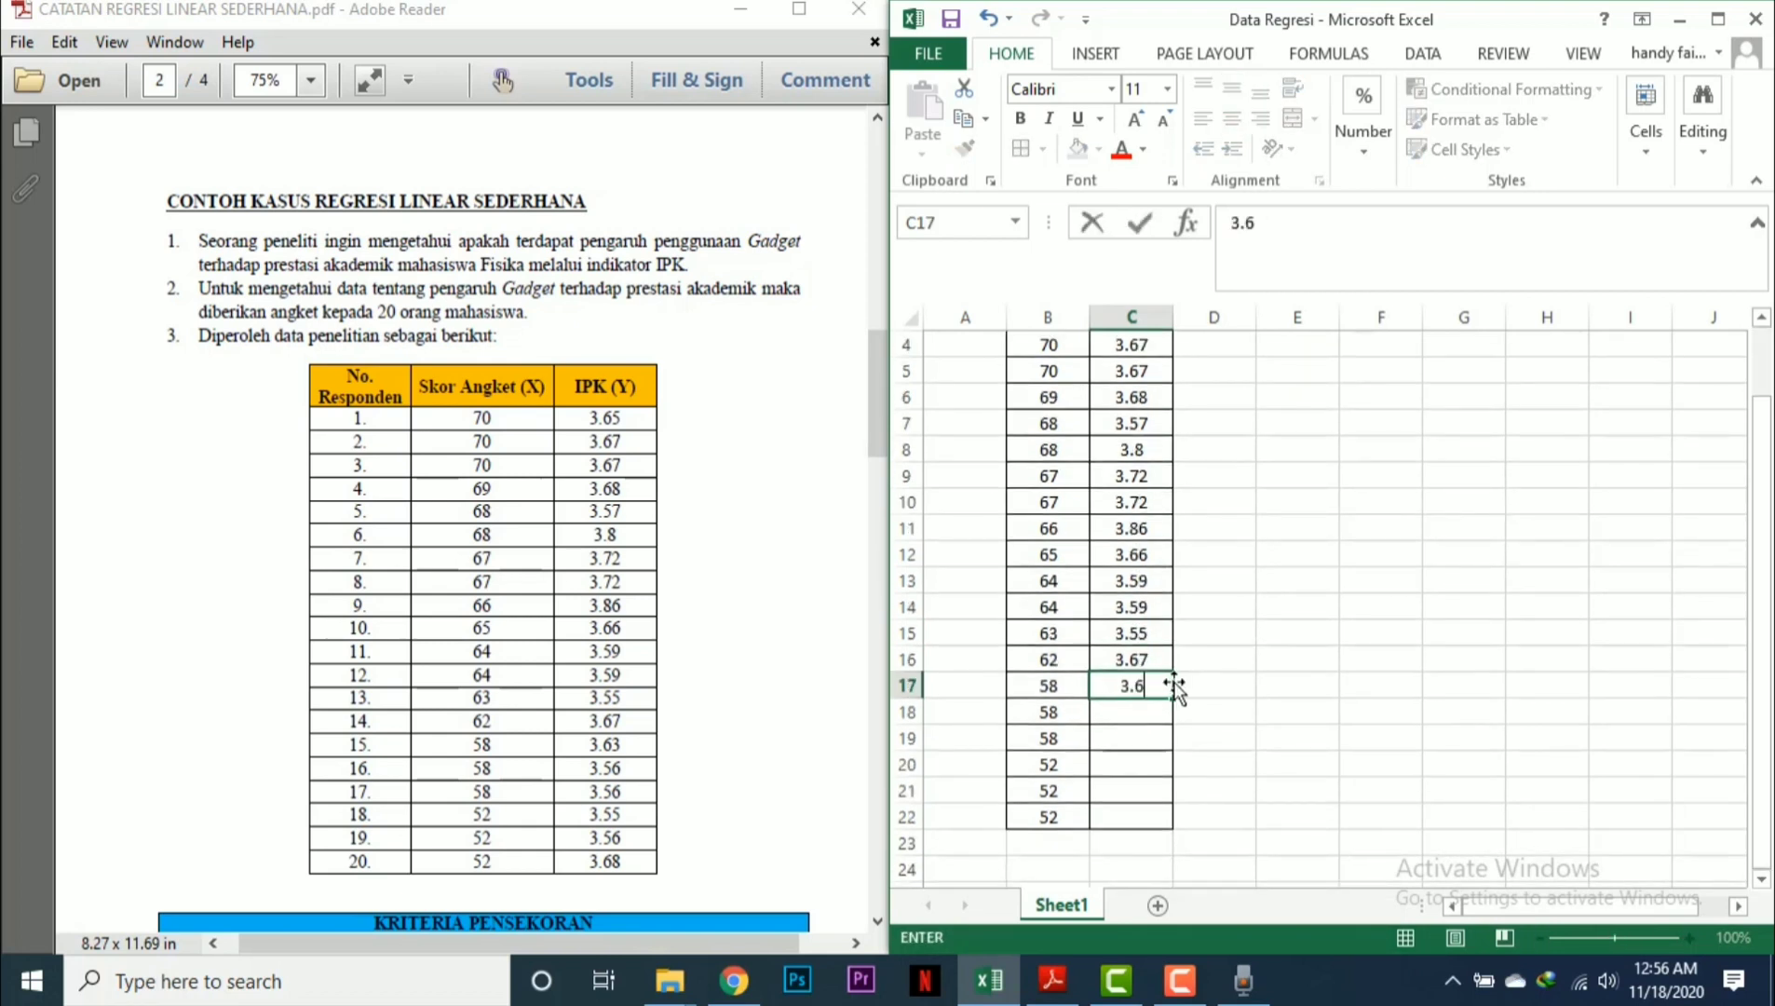
click(1137, 718)
text(3.56)
drag(1172, 725, 1170, 745)
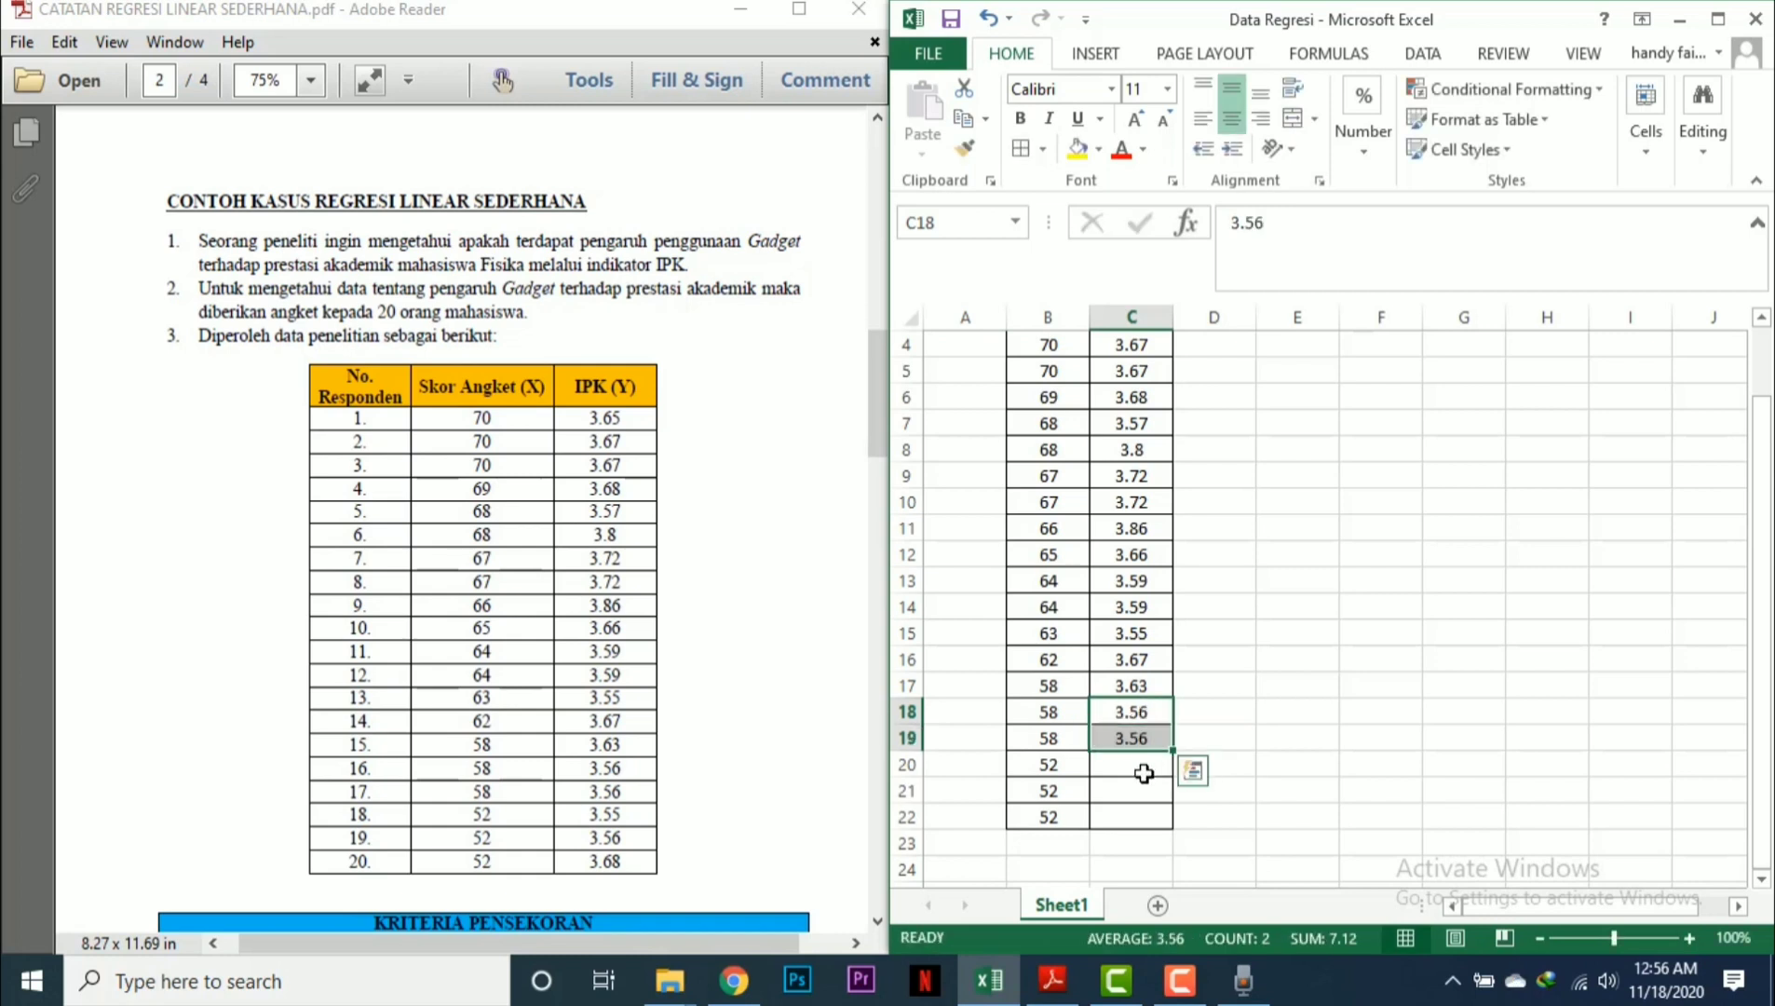
Complete the Y column with 3.55 in C20, 3.56 in C21 and 3.68 in C22
click(1138, 766)
text(3.55)
click(1140, 794)
text(3.56)
click(1133, 816)
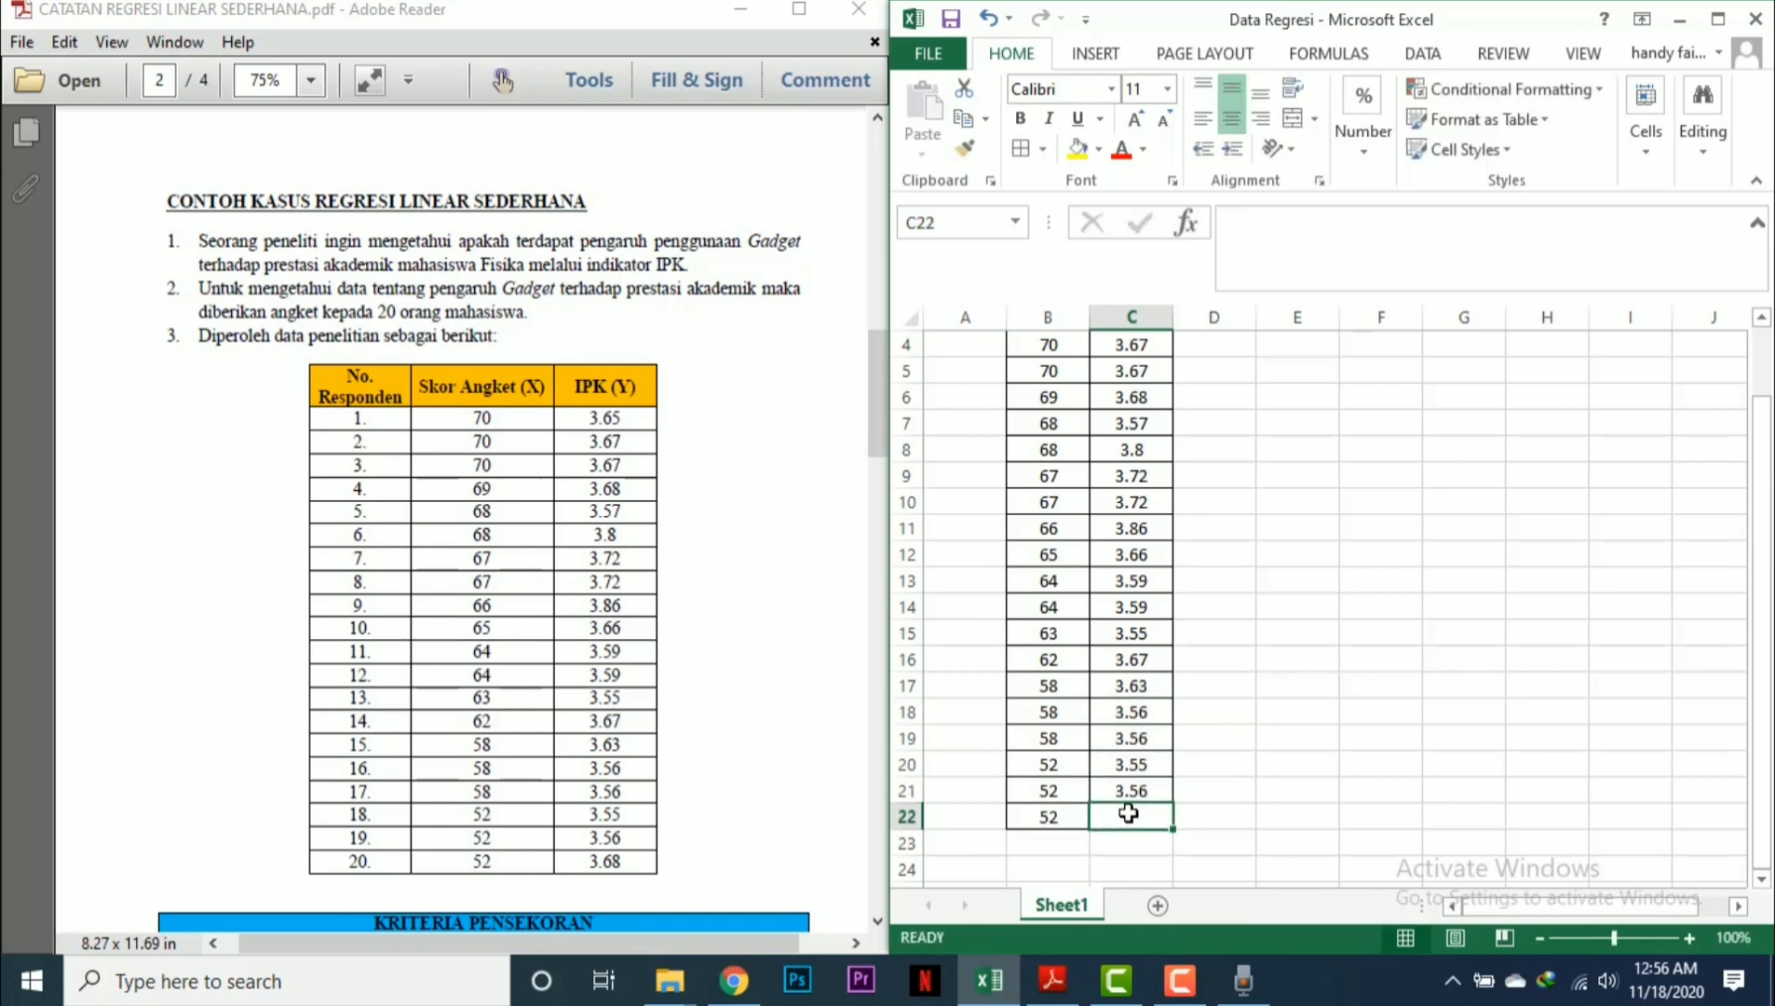
text(3.68)
click(1202, 736)
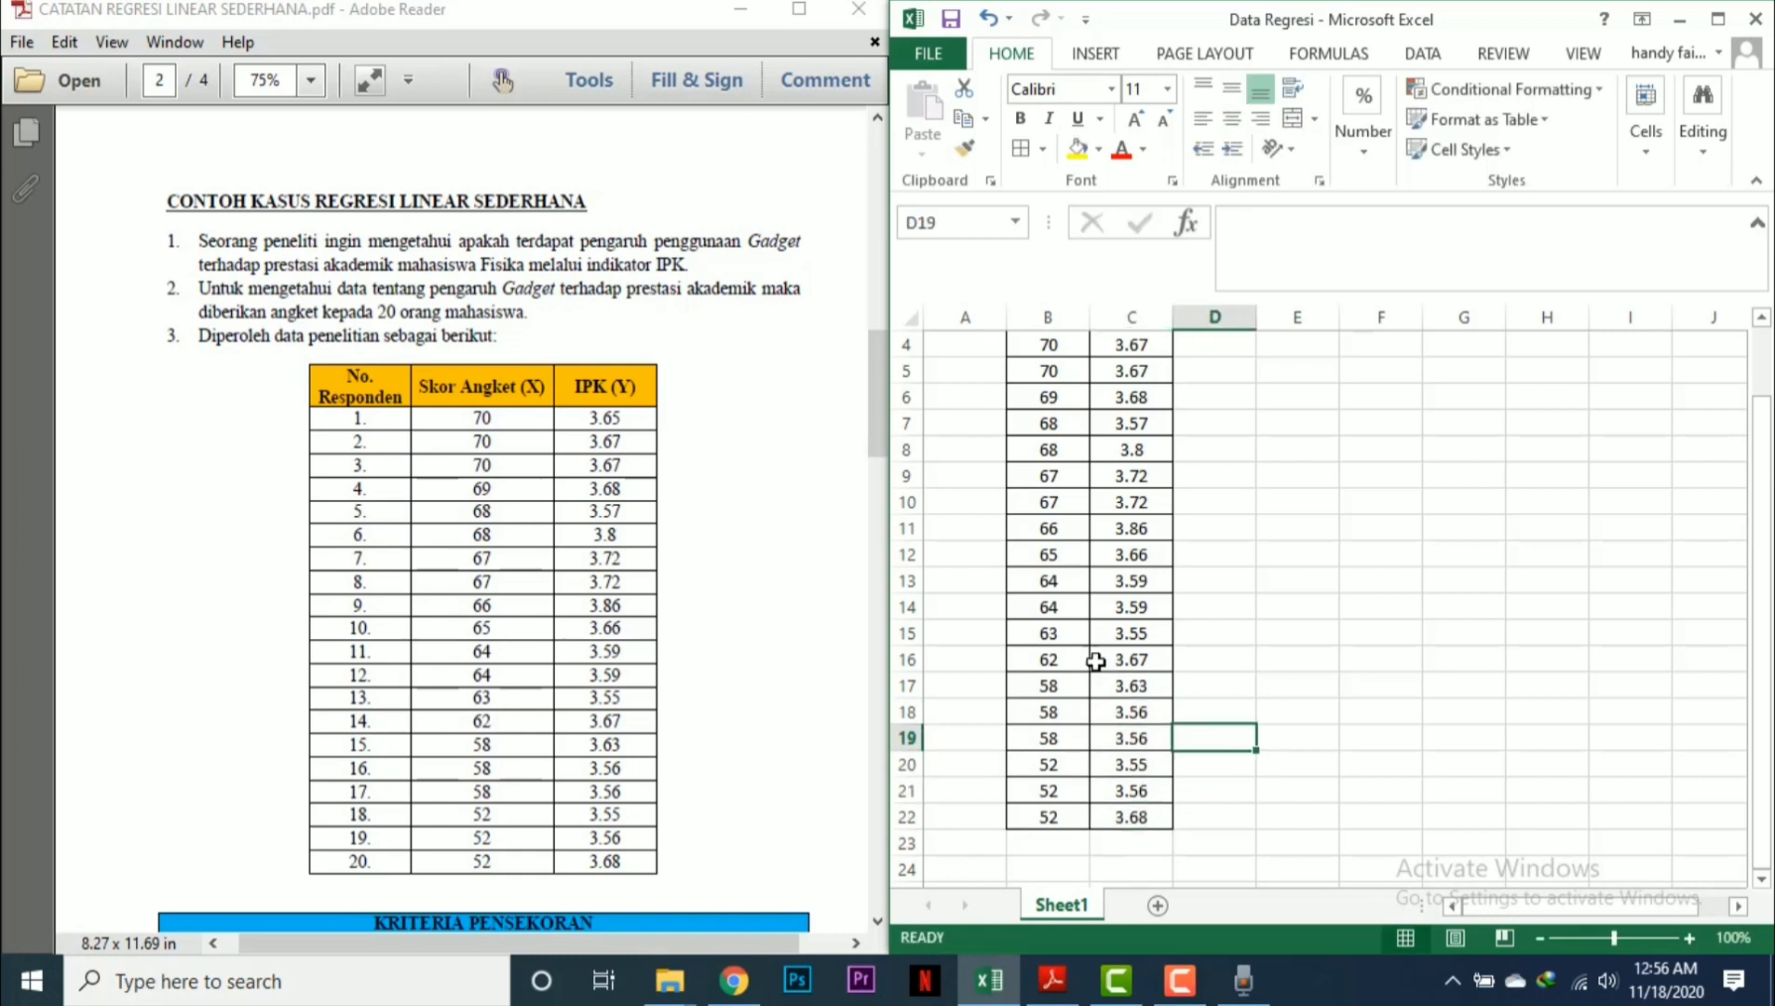
Review the completed X and Y data in the worksheet and the Kriteria Pensekoran scoring table in the PDF
scroll(1149, 662, up, 1)
scroll(1050, 592, down, 1)
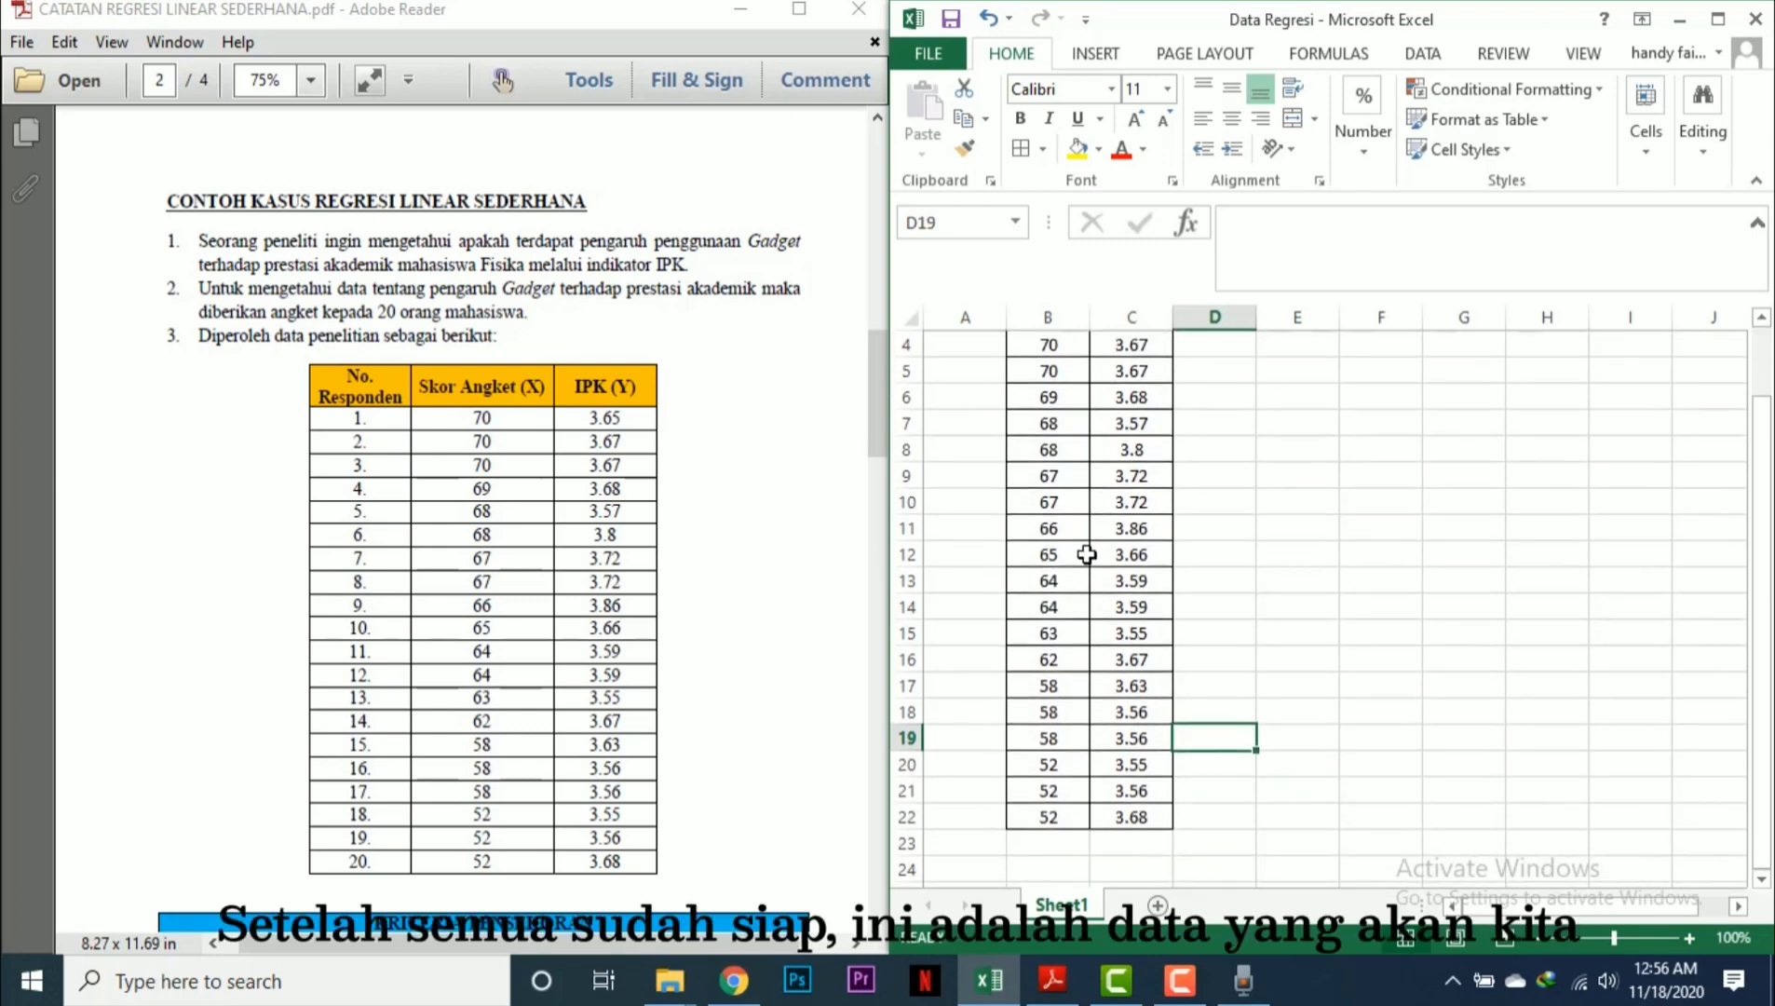
scroll(1090, 556, up, 1)
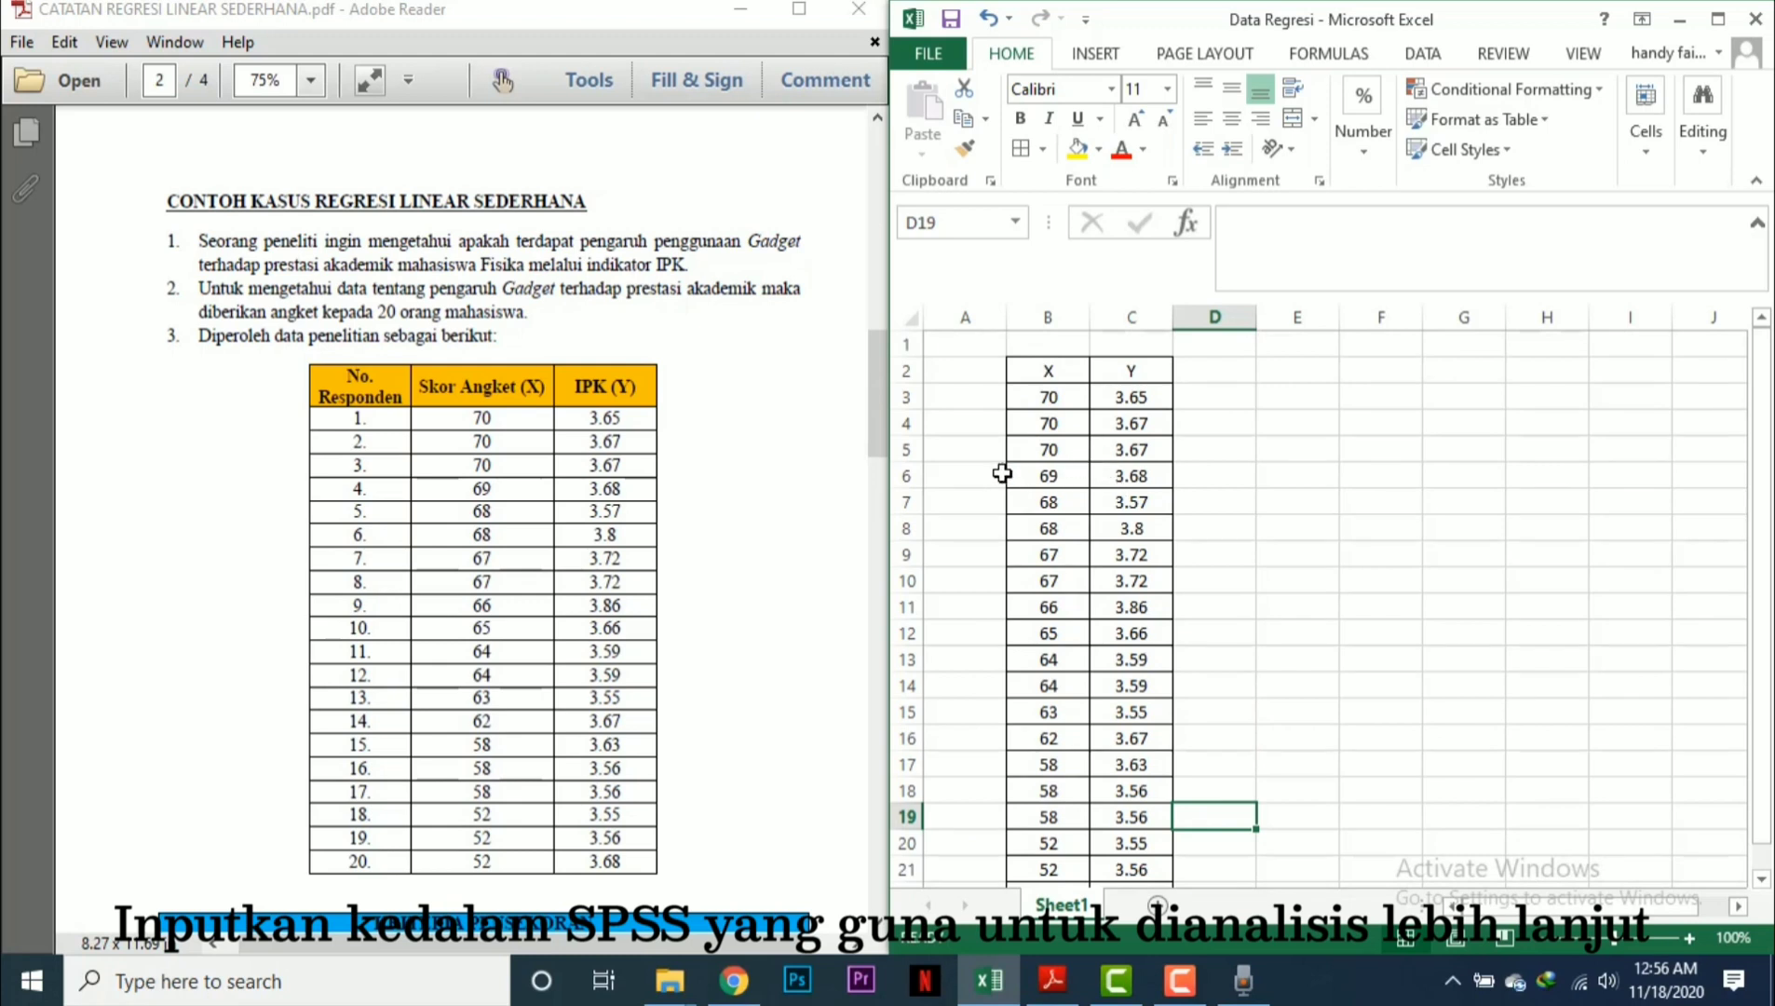
scroll(728, 419, down, 1)
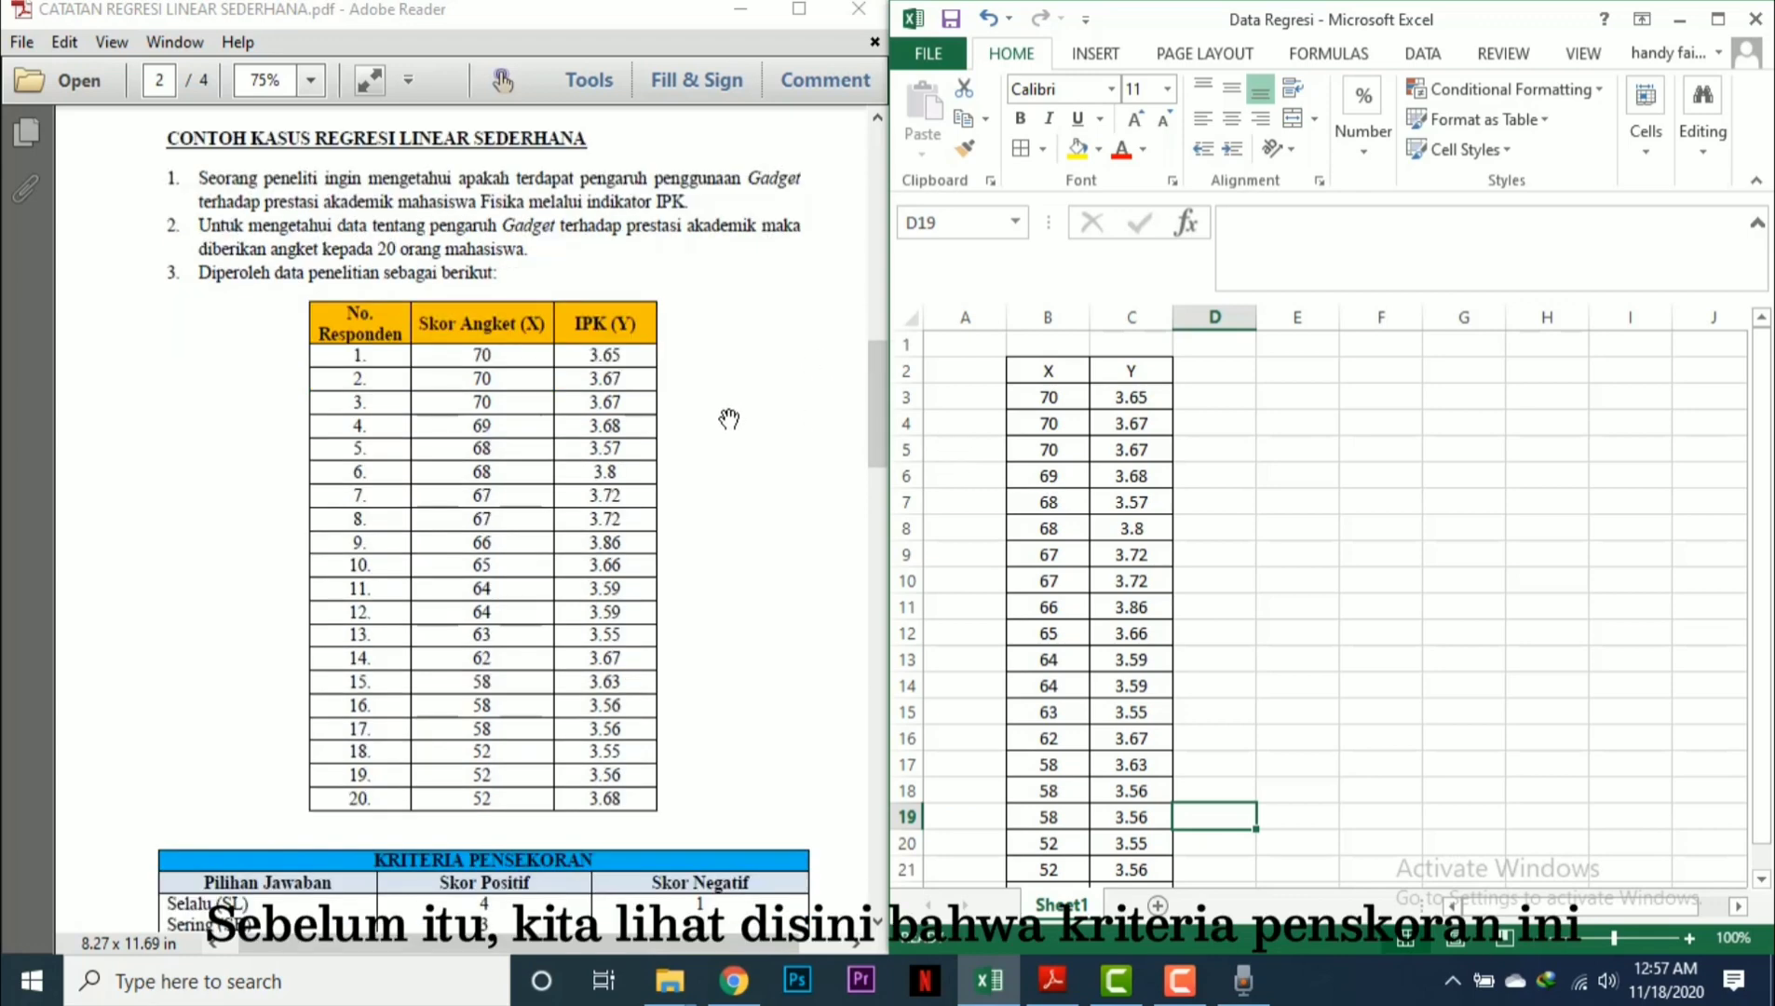
scroll(729, 399, down, 1)
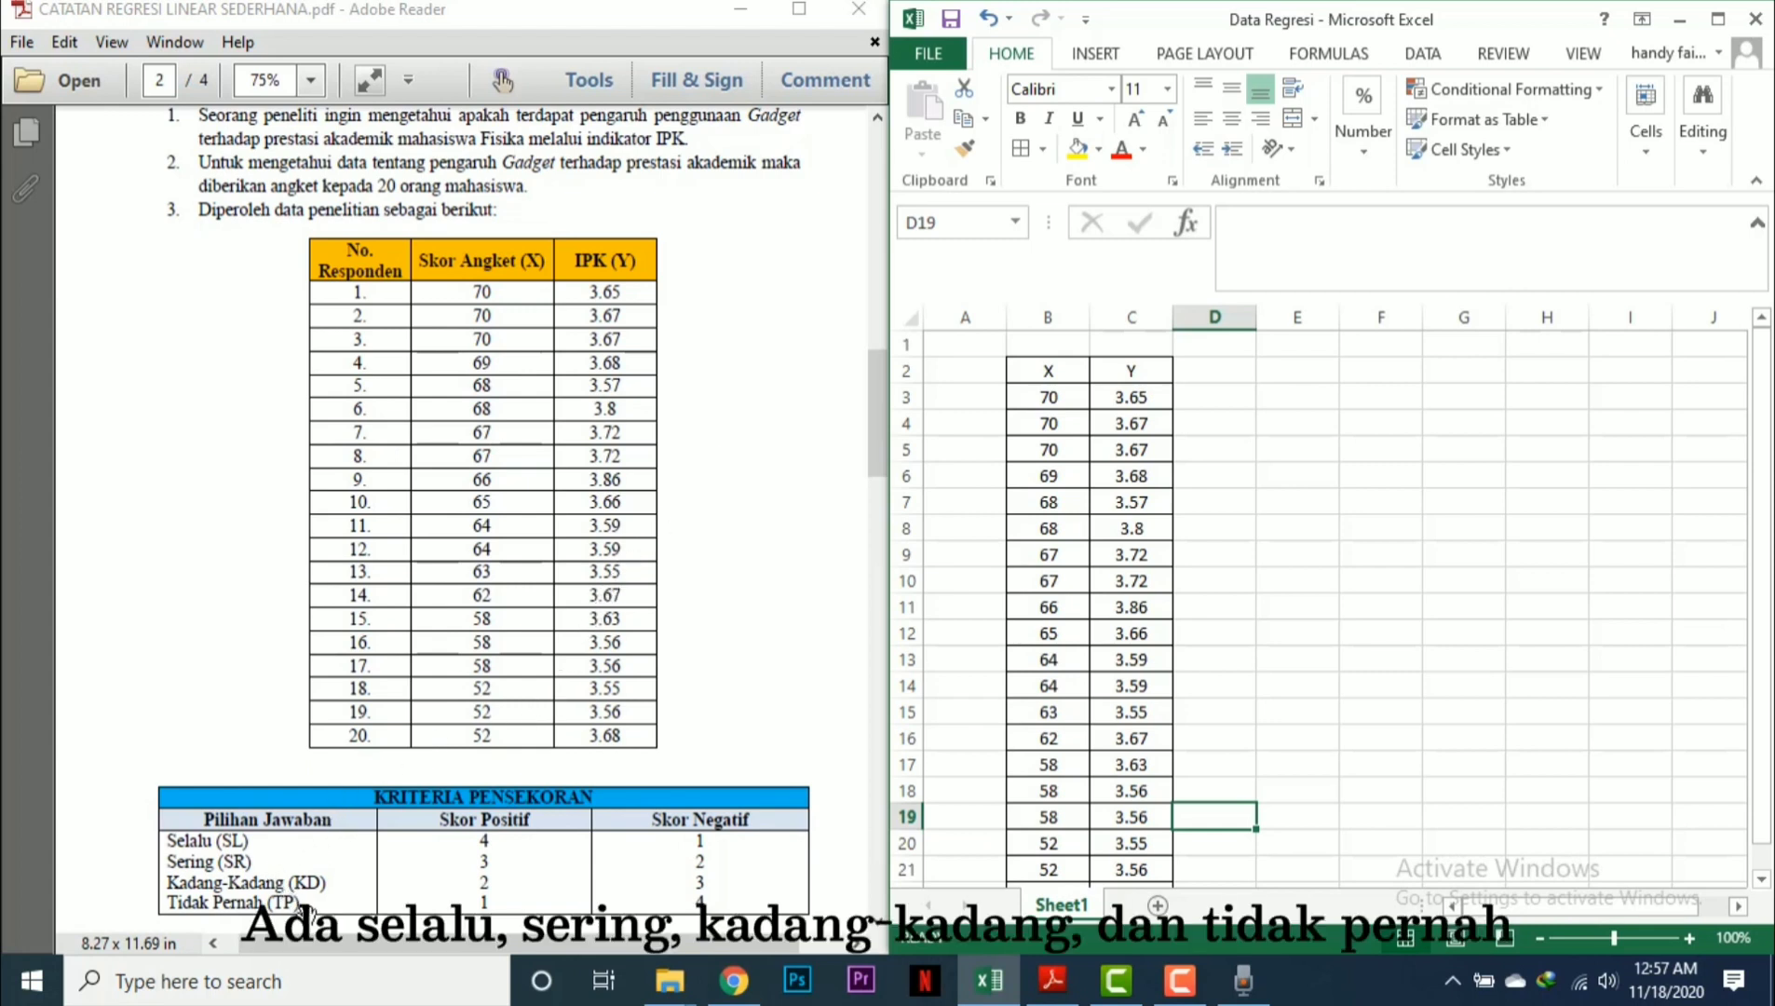
scroll(308, 884, down, 1)
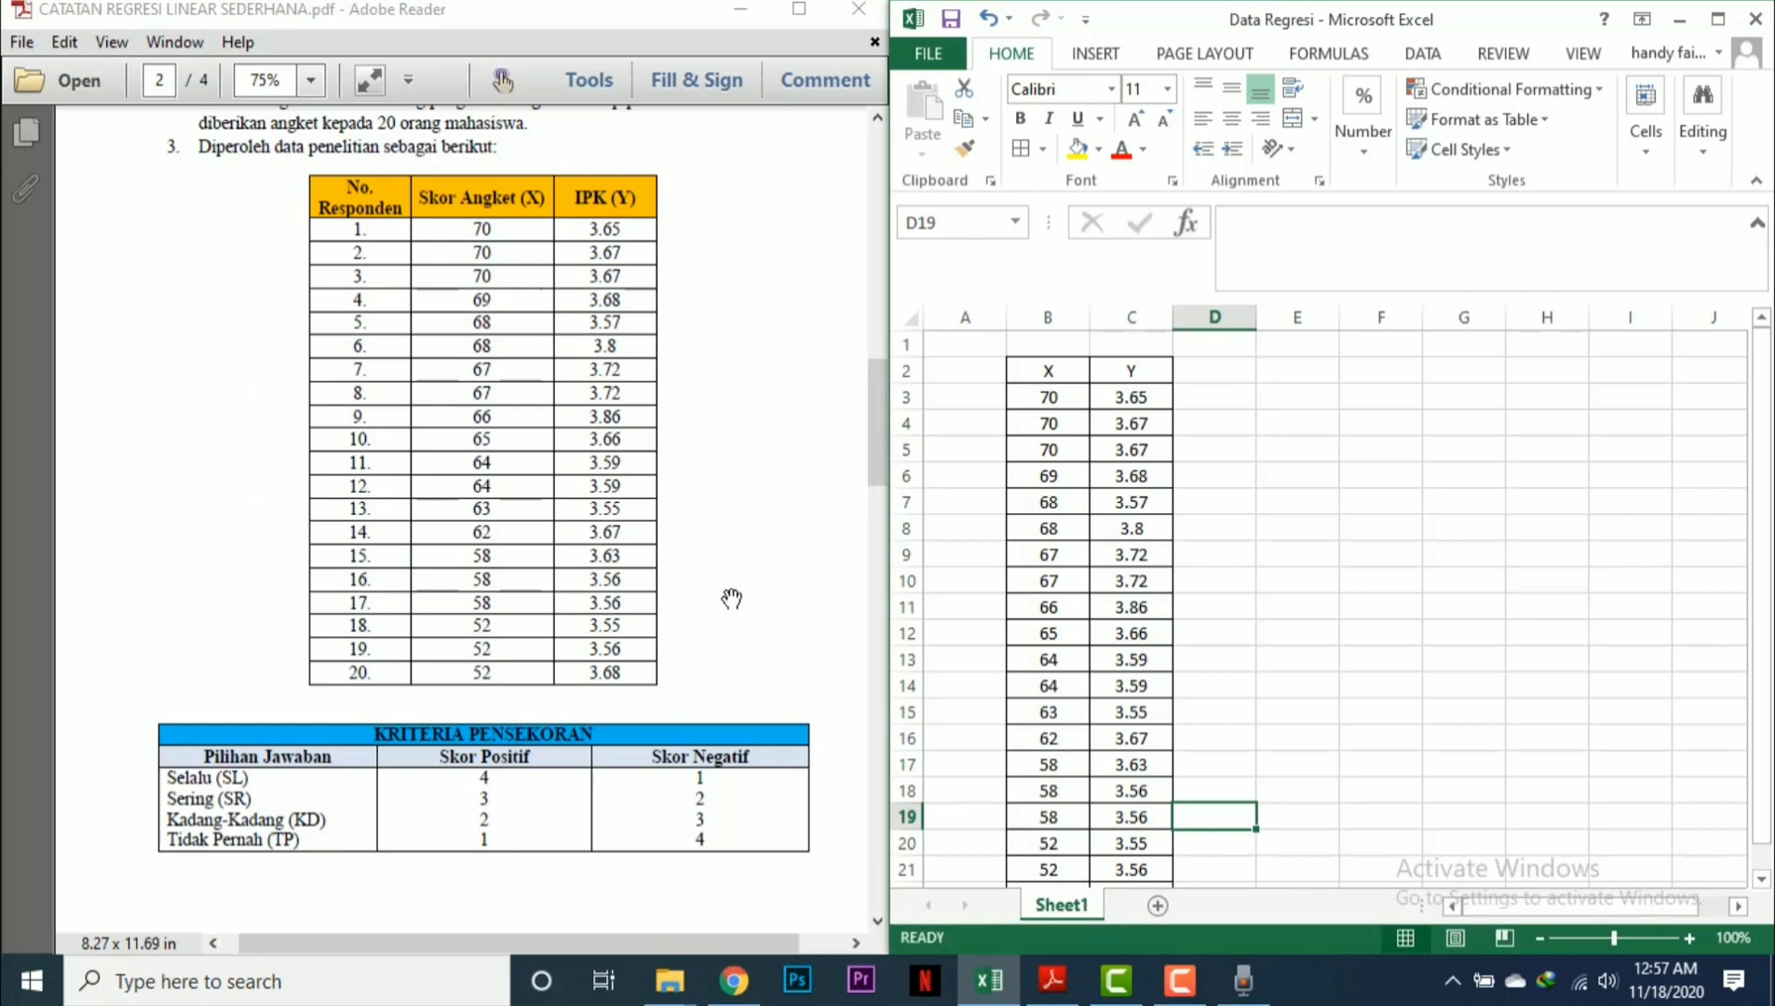
scroll(733, 596, up, 1)
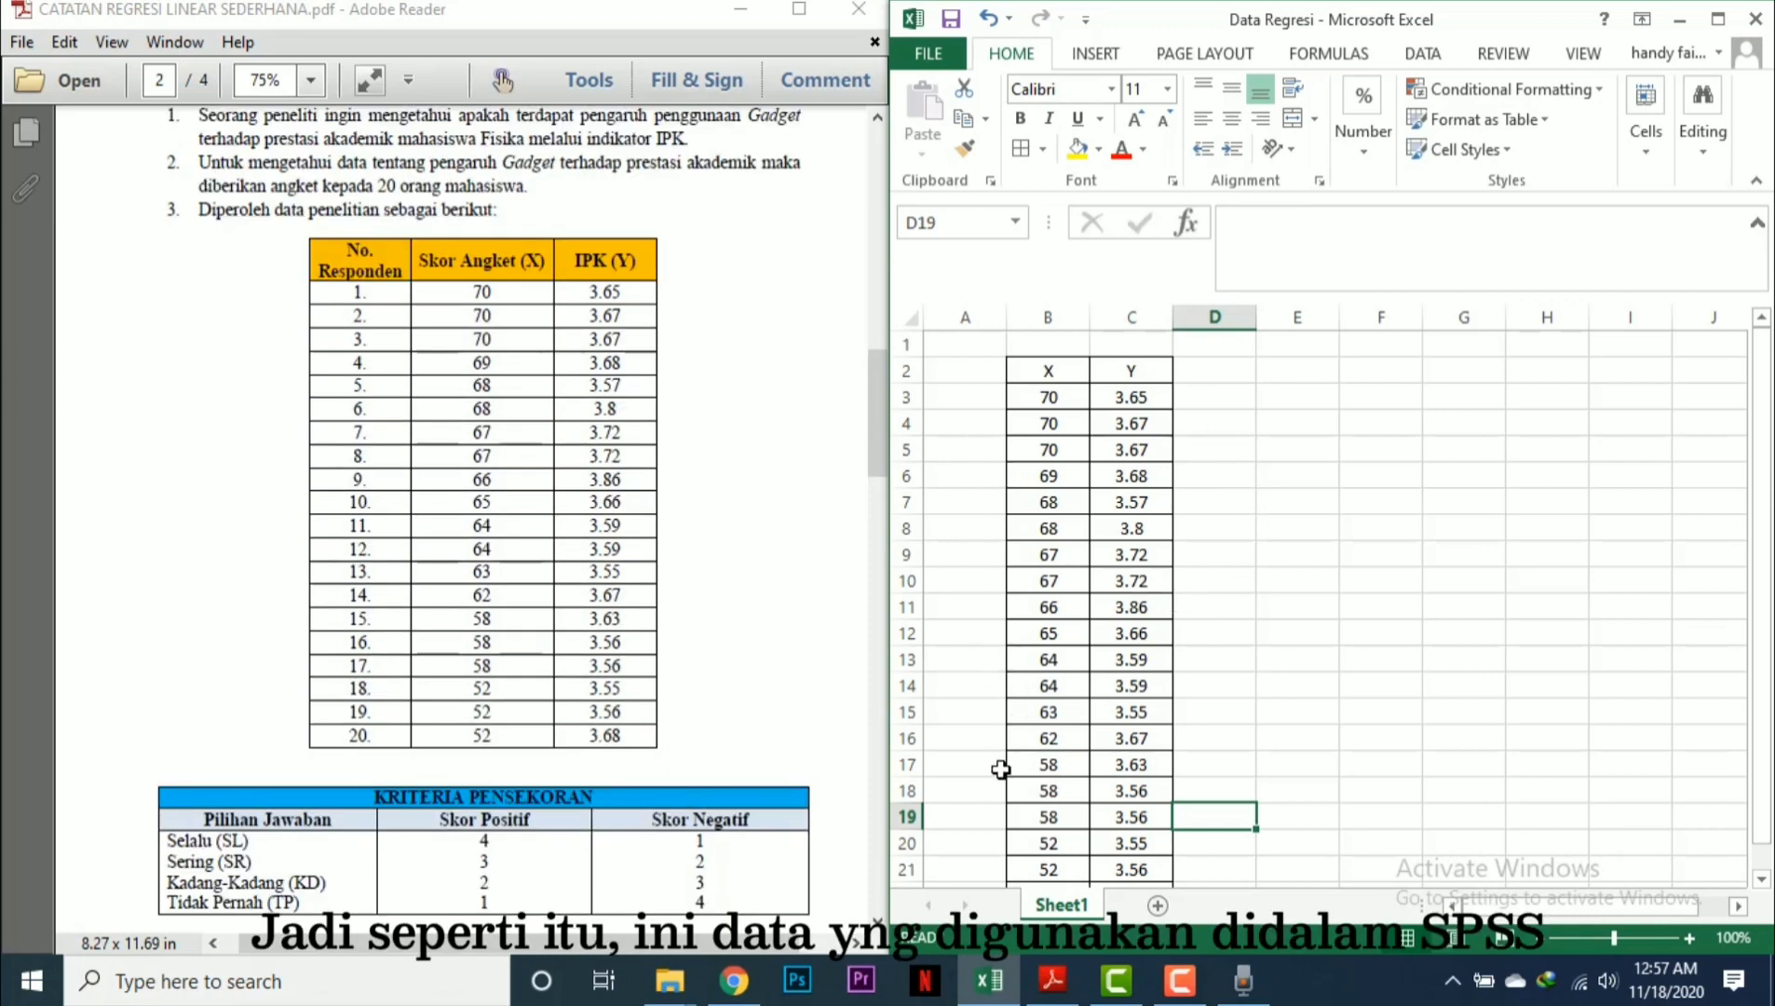
scroll(1217, 706, down, 1)
scroll(1193, 681, up, 1)
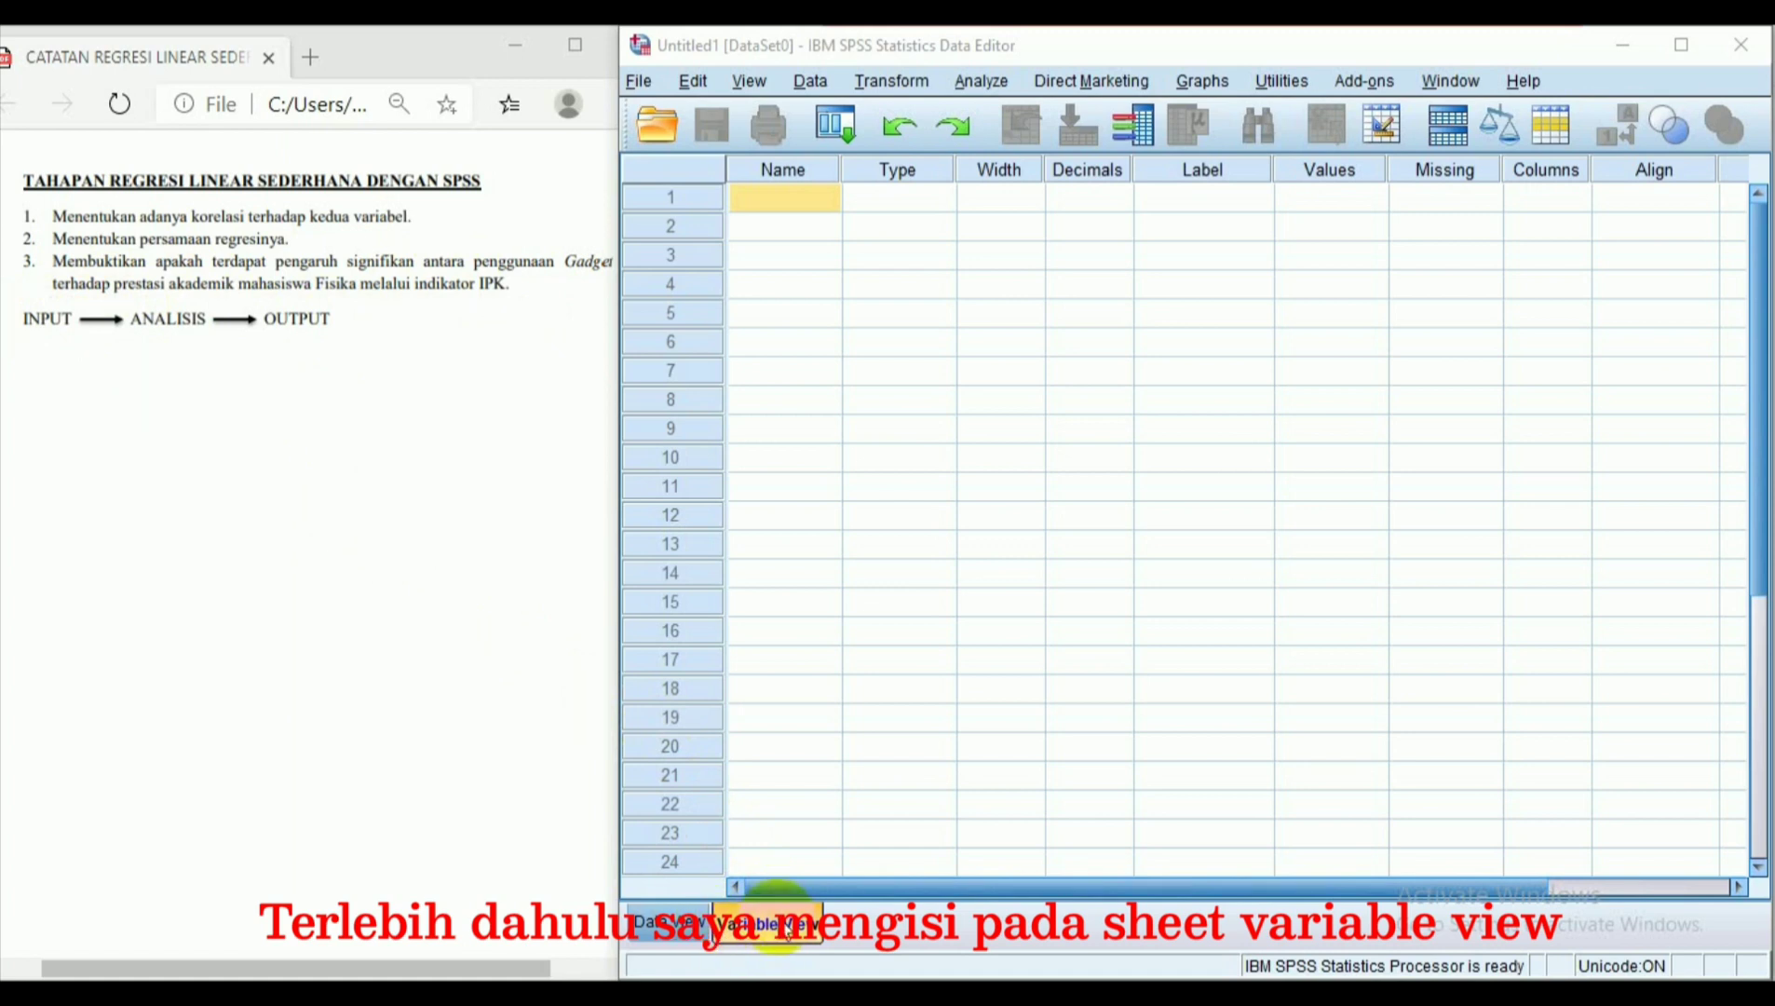
Define two variables named X and Y, and set the decimals of X to 0
click(788, 199)
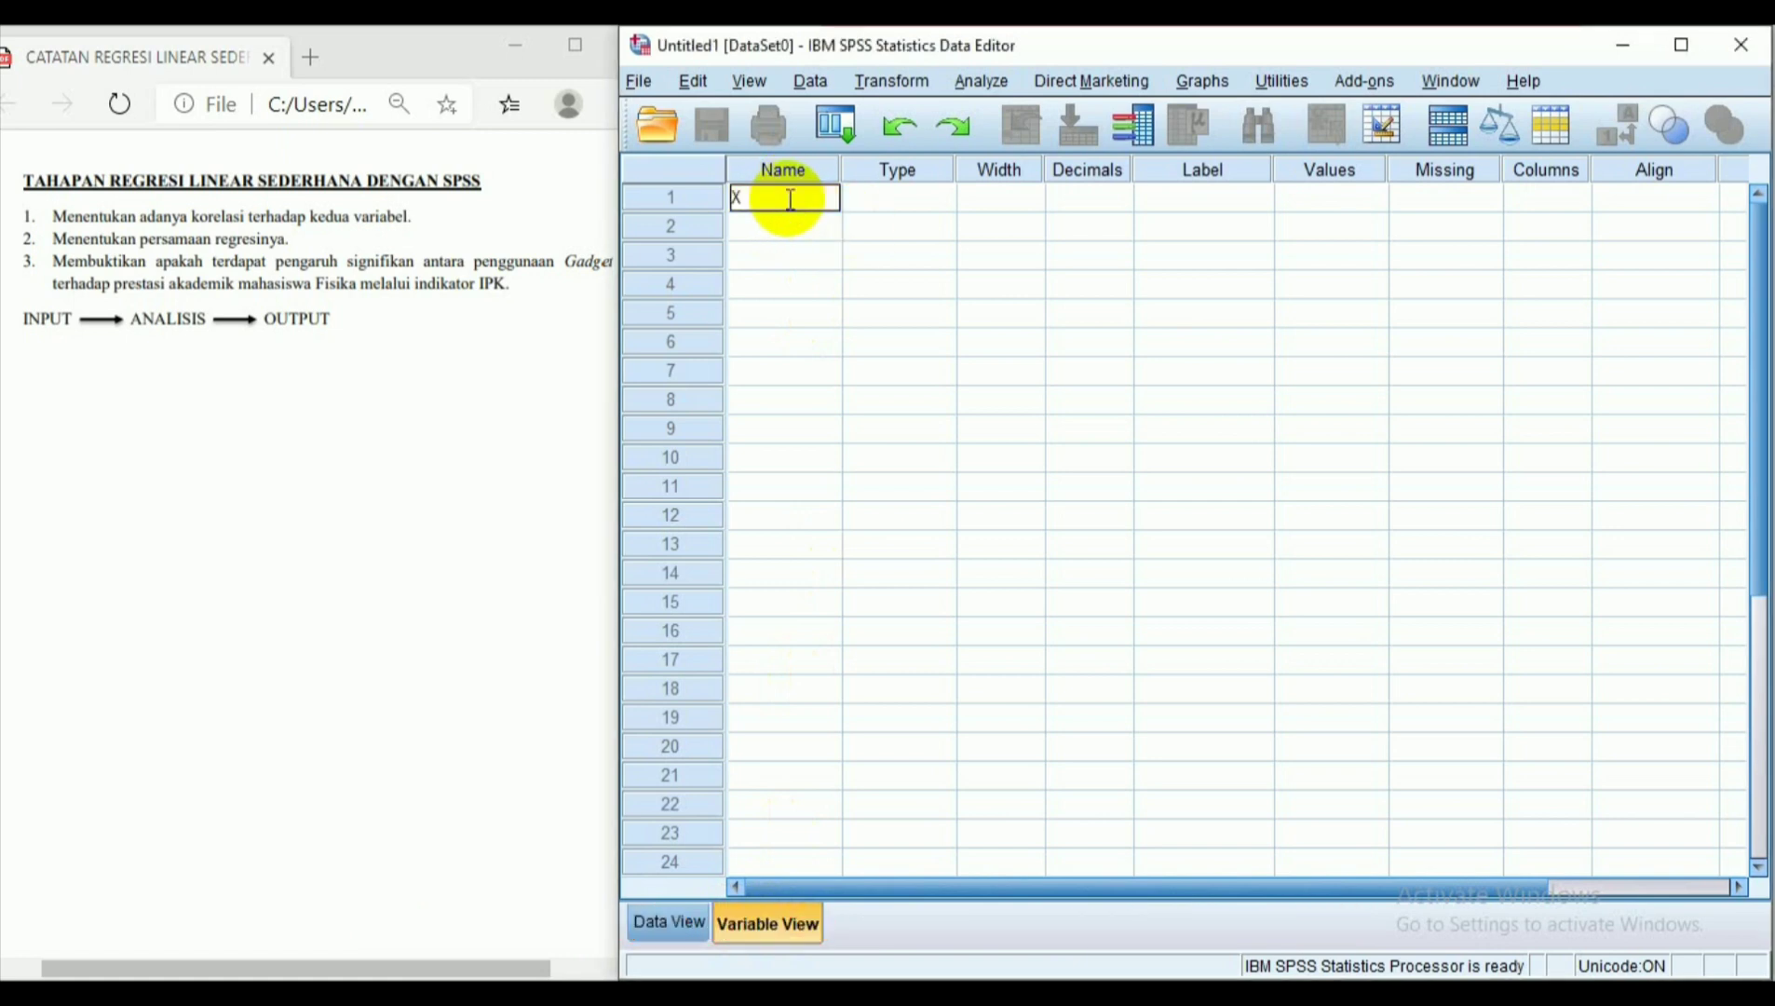
key(Return)
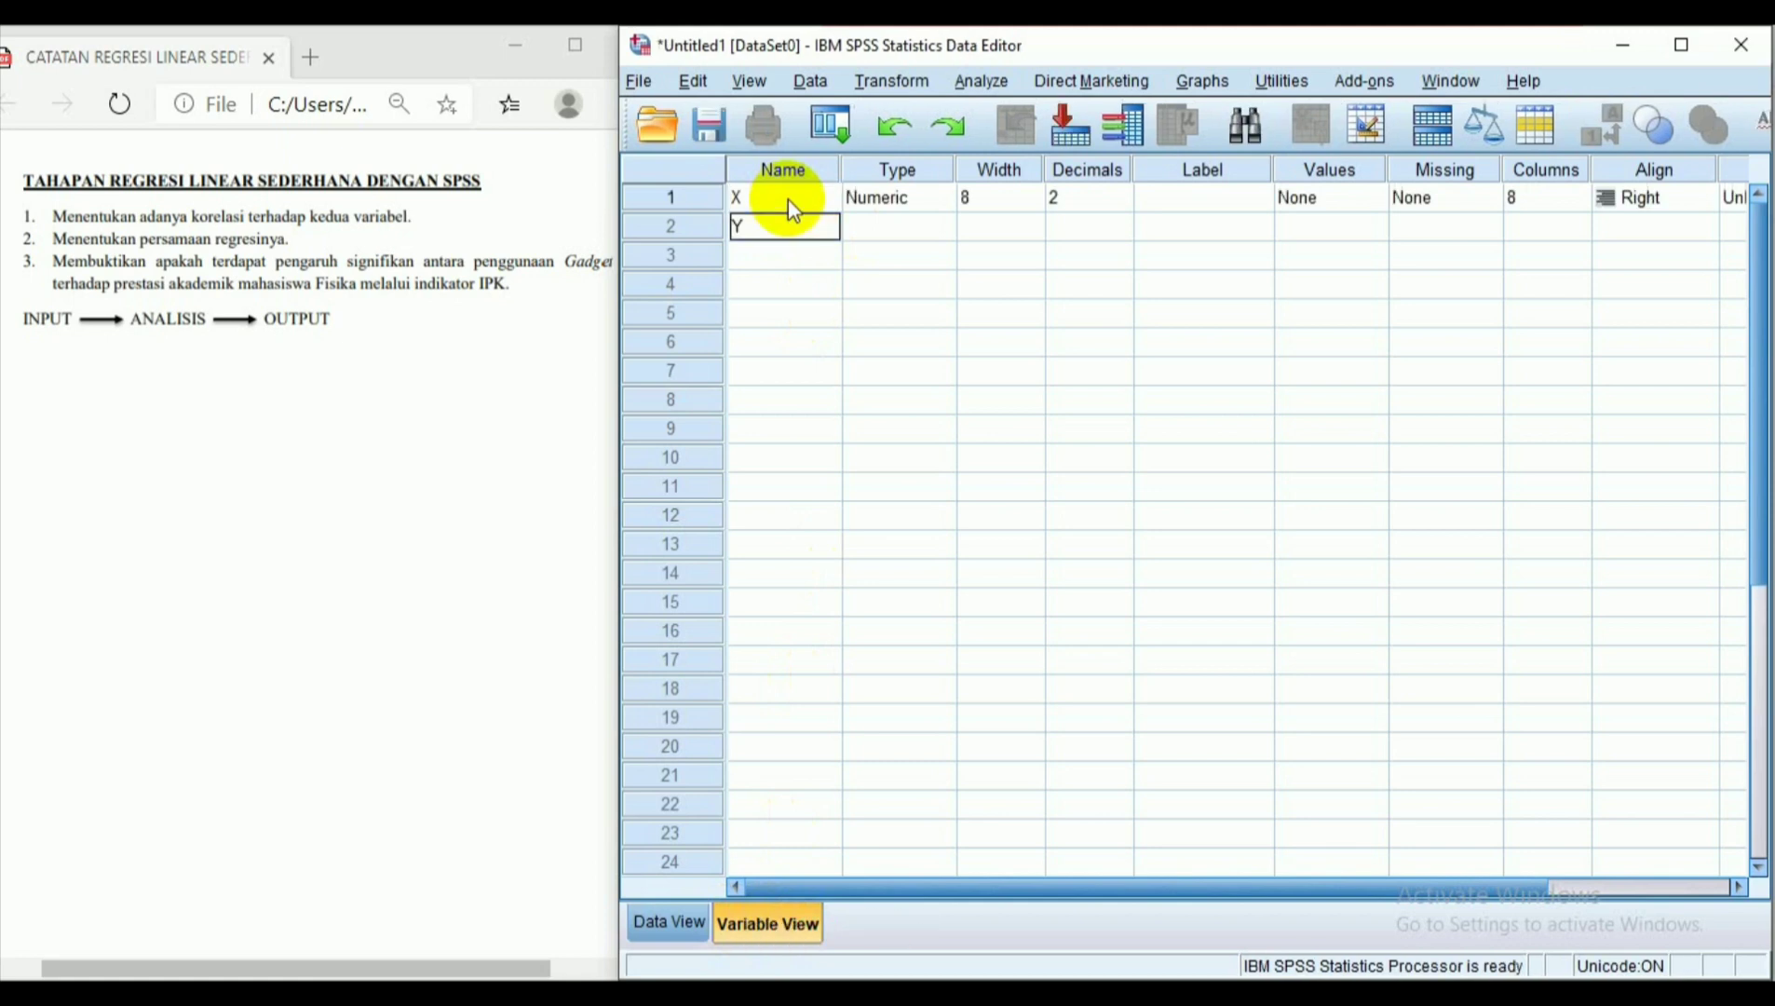
click(1077, 196)
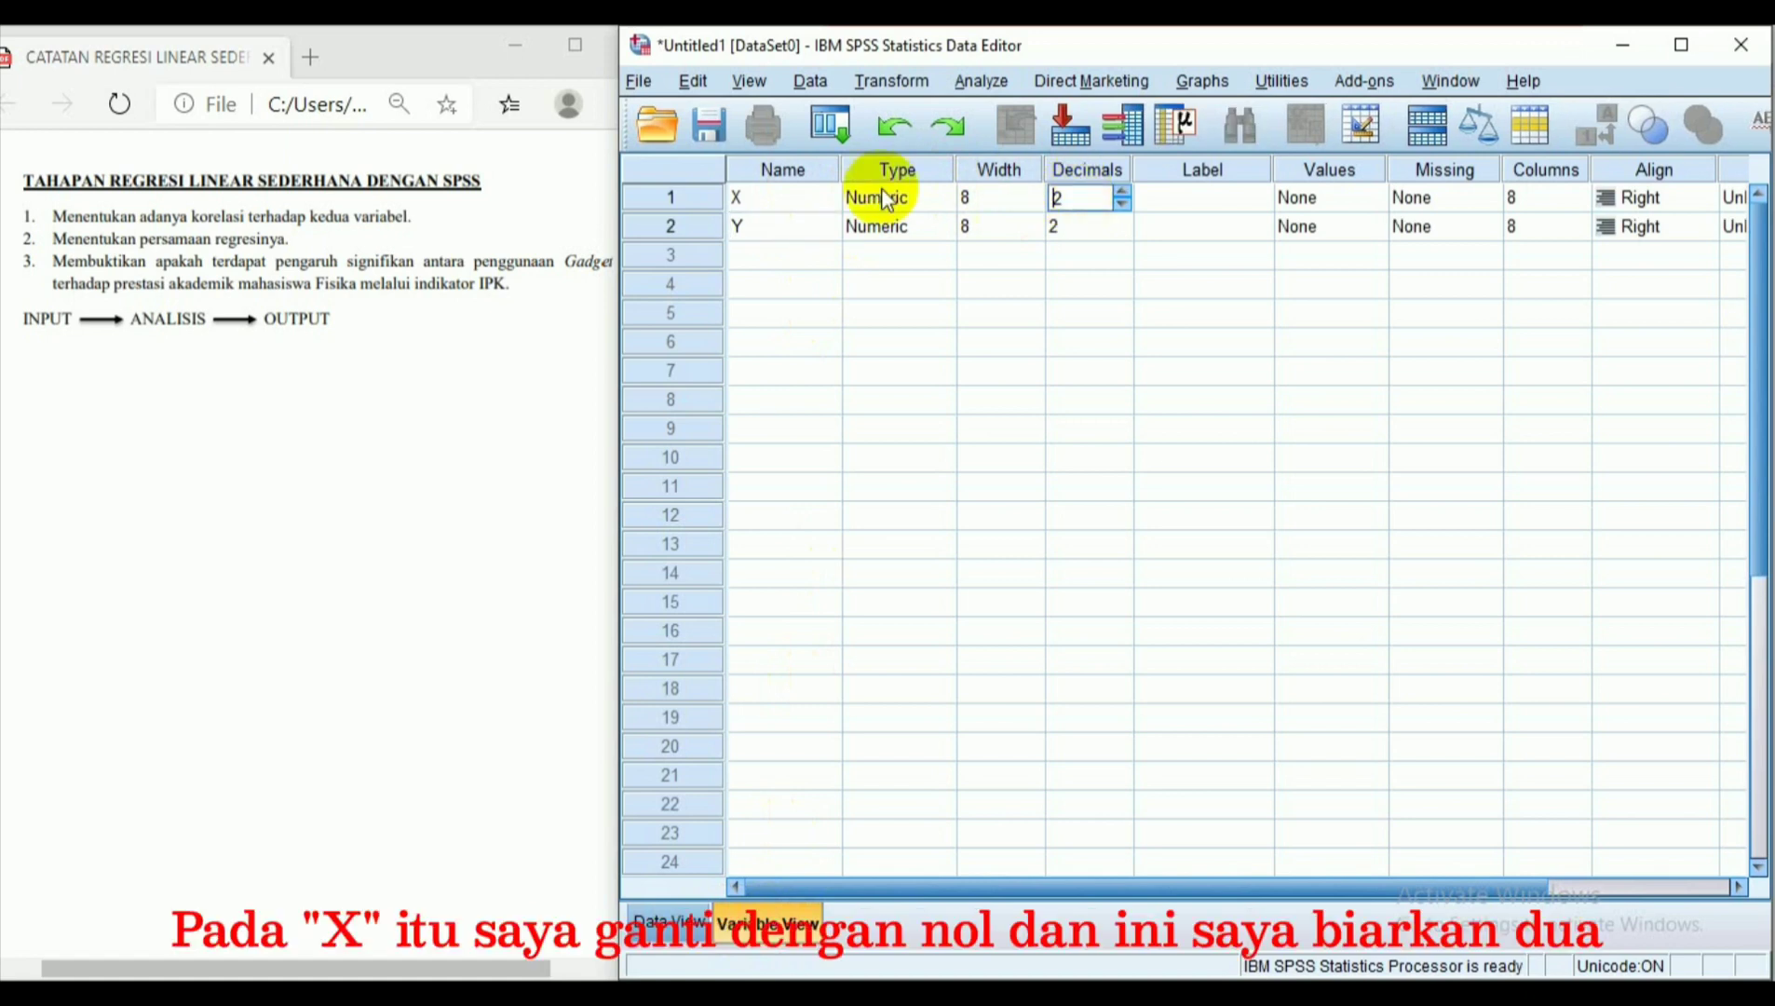
double_click(1080, 197)
key(BackSpace)
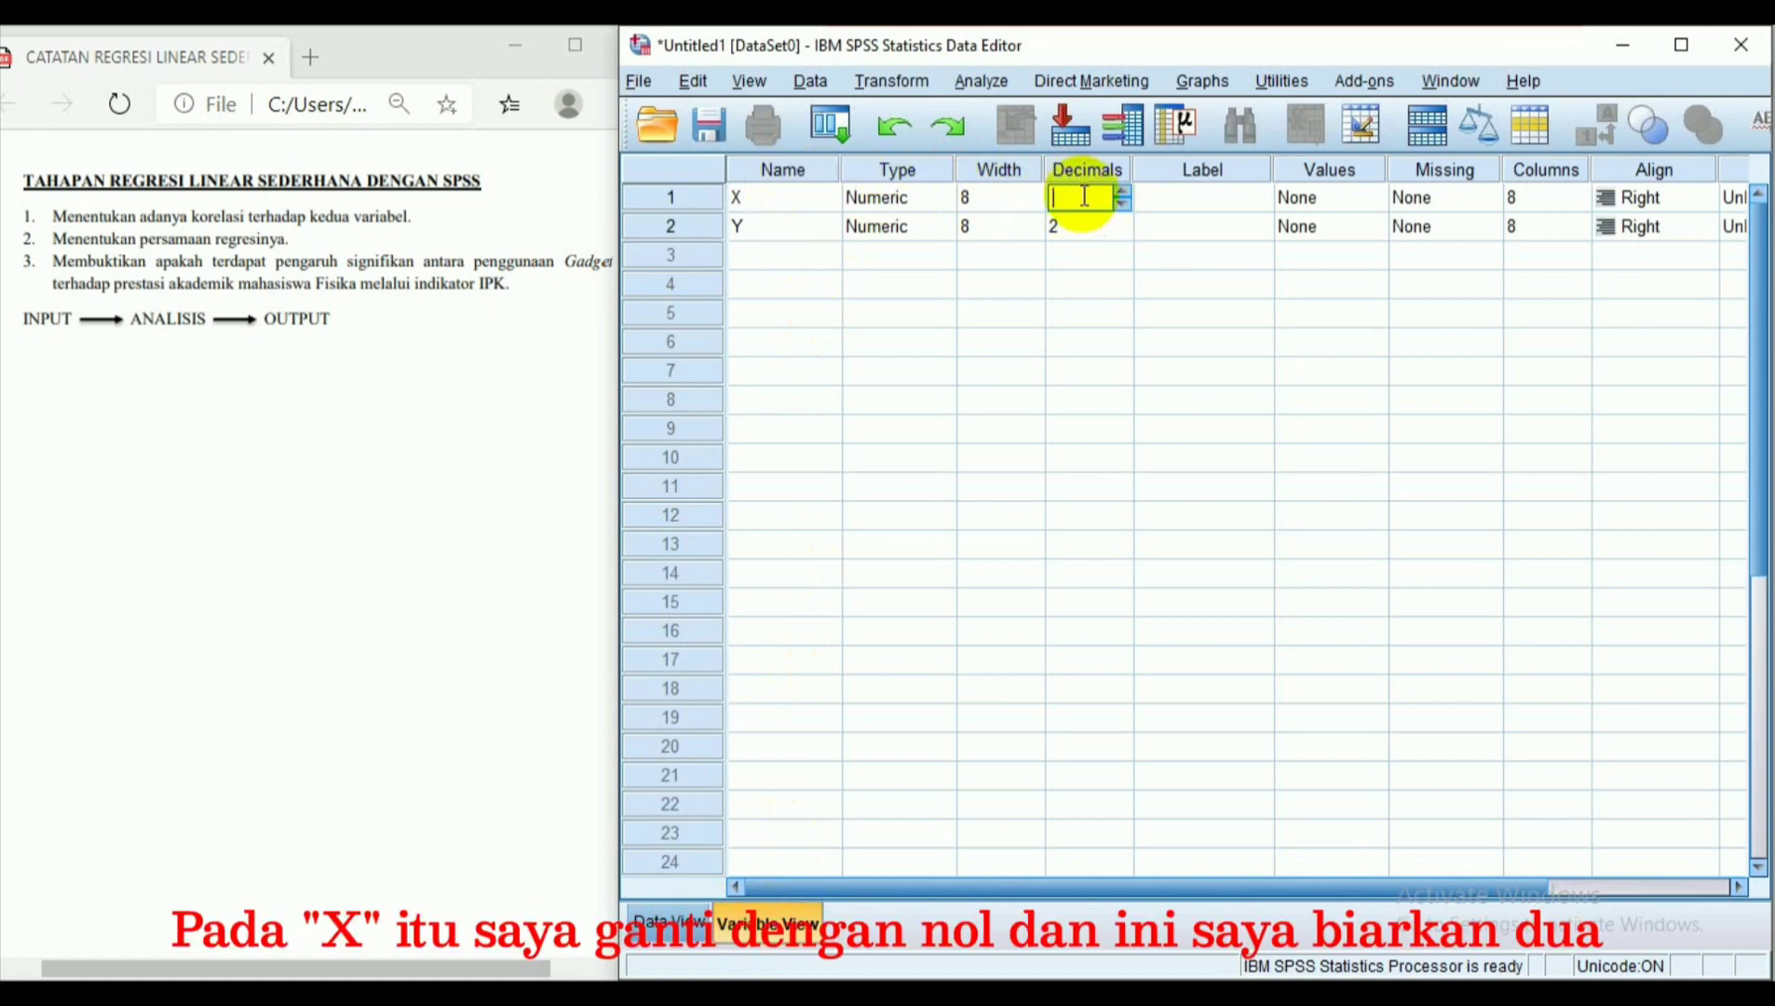
text(0)
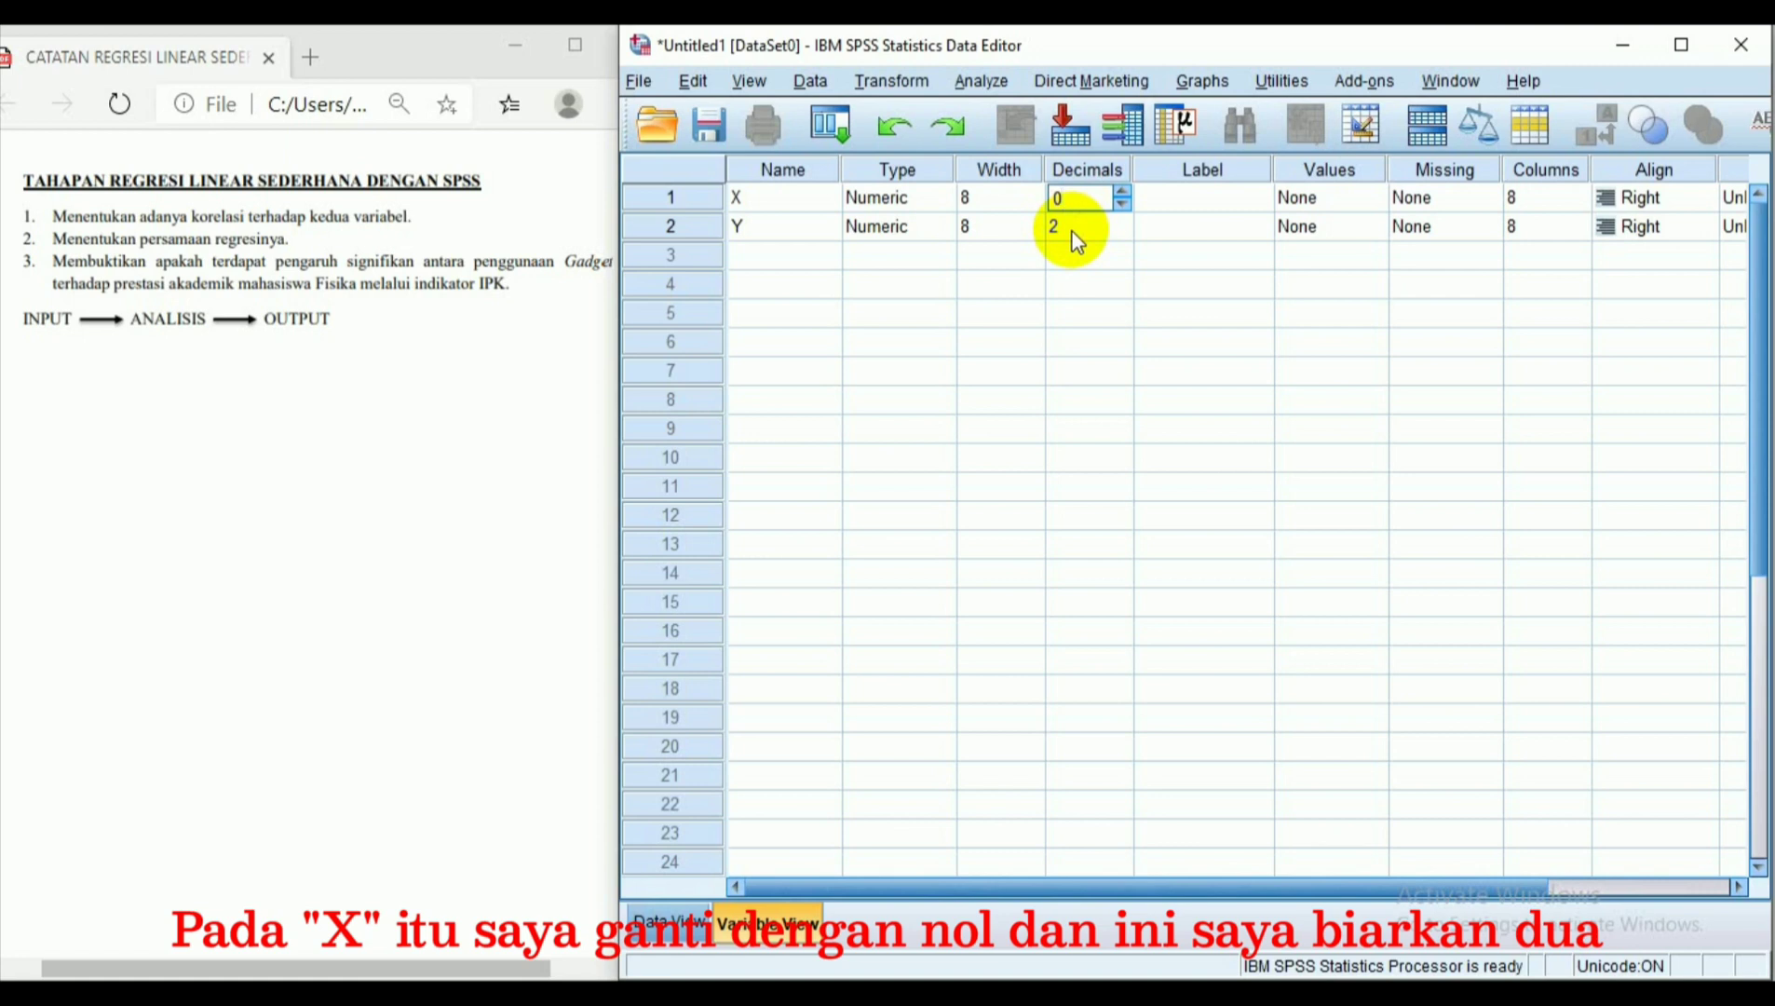
Label variable X as "Skor Angket" and variable Y as "IPK"
click(1191, 188)
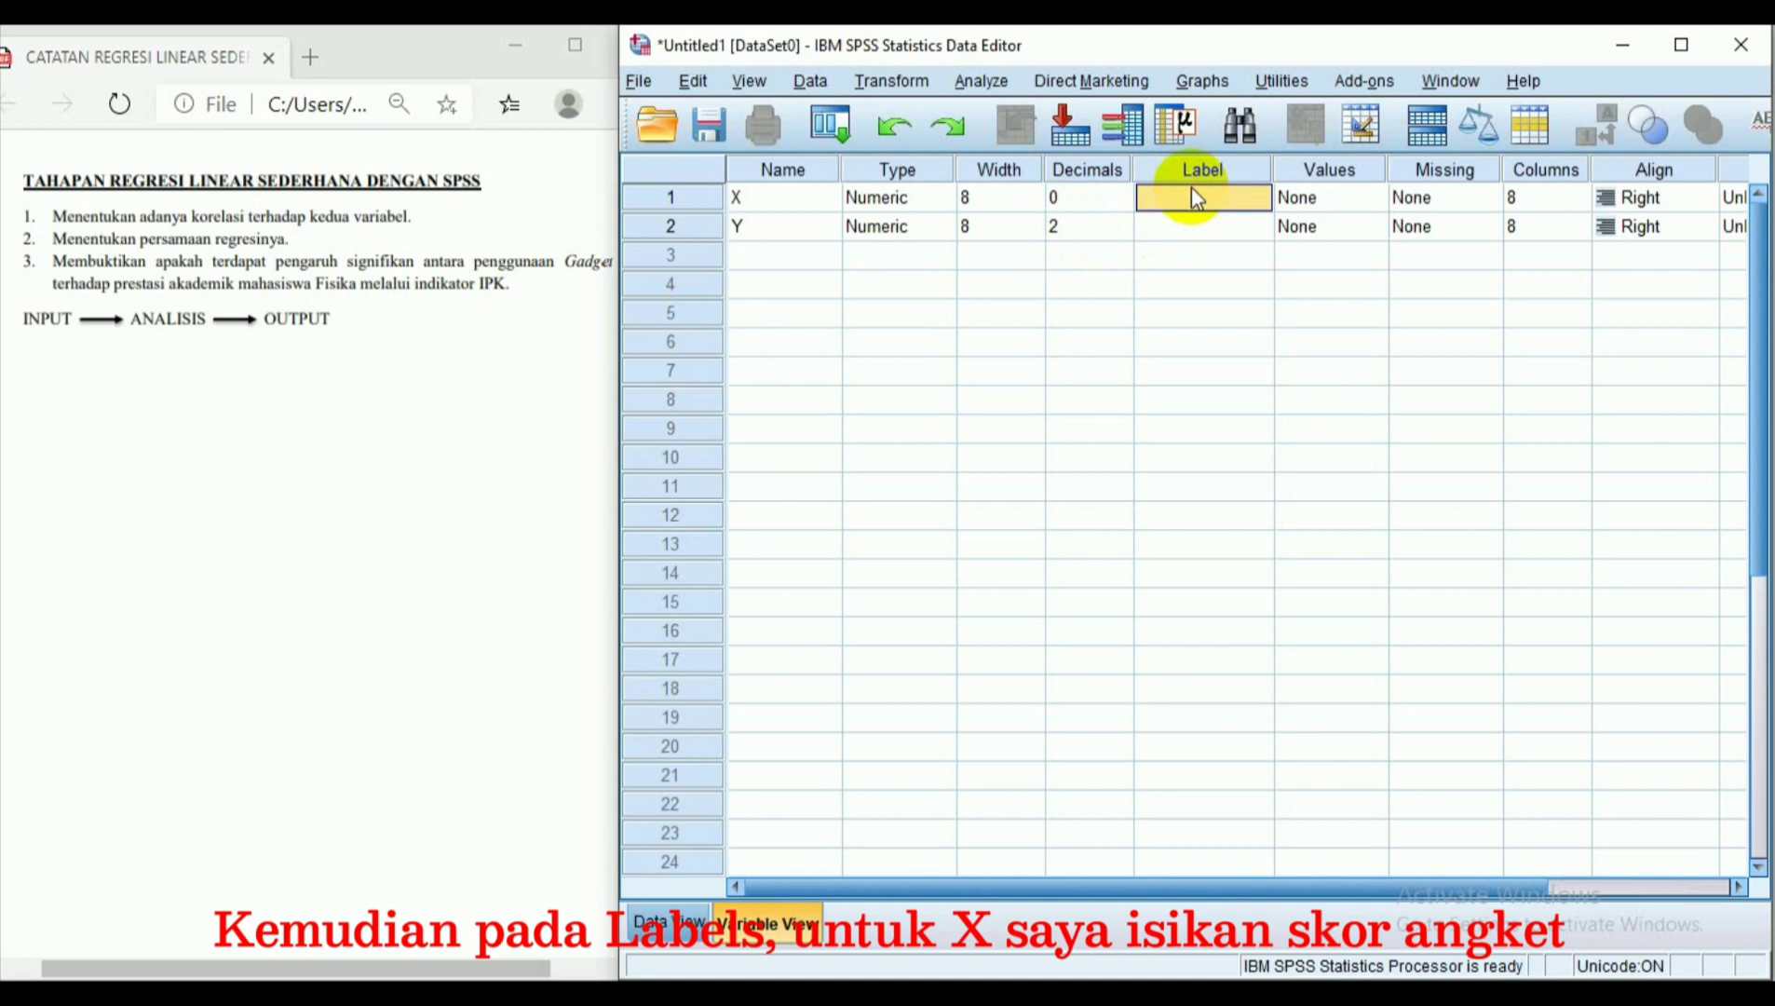
text(SKO)
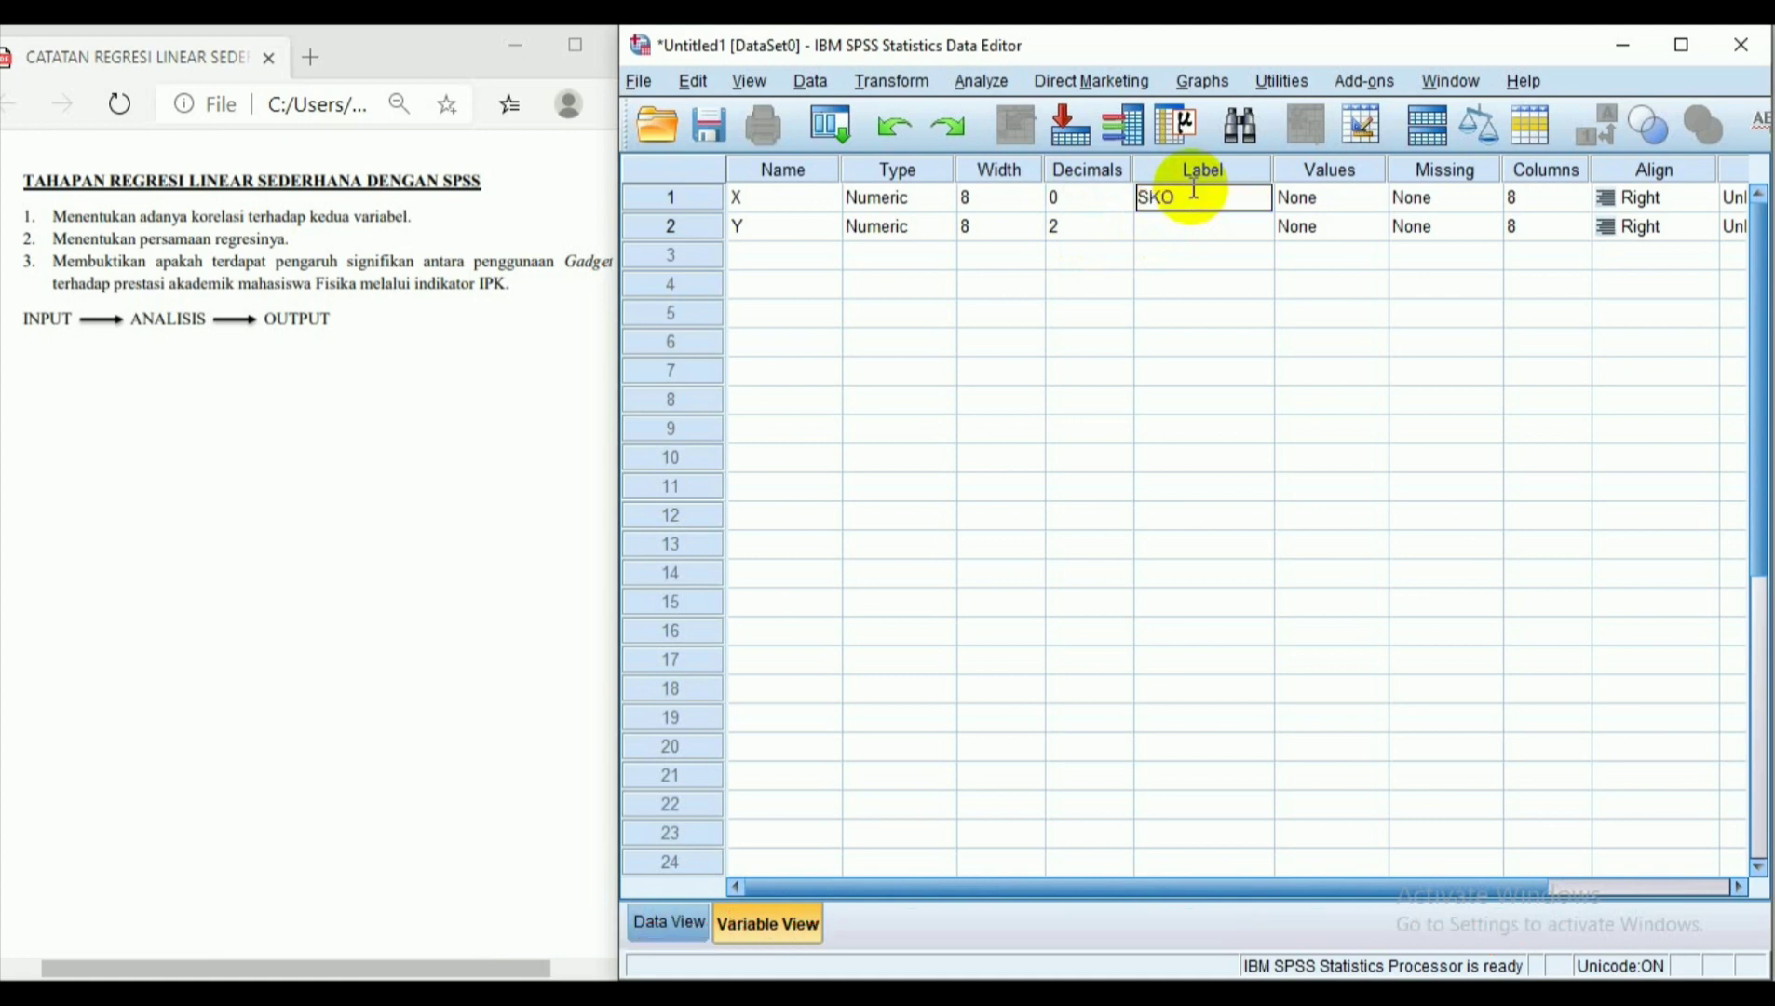
key(BackSpace)
key(BackSpace)
text(kor Angket)
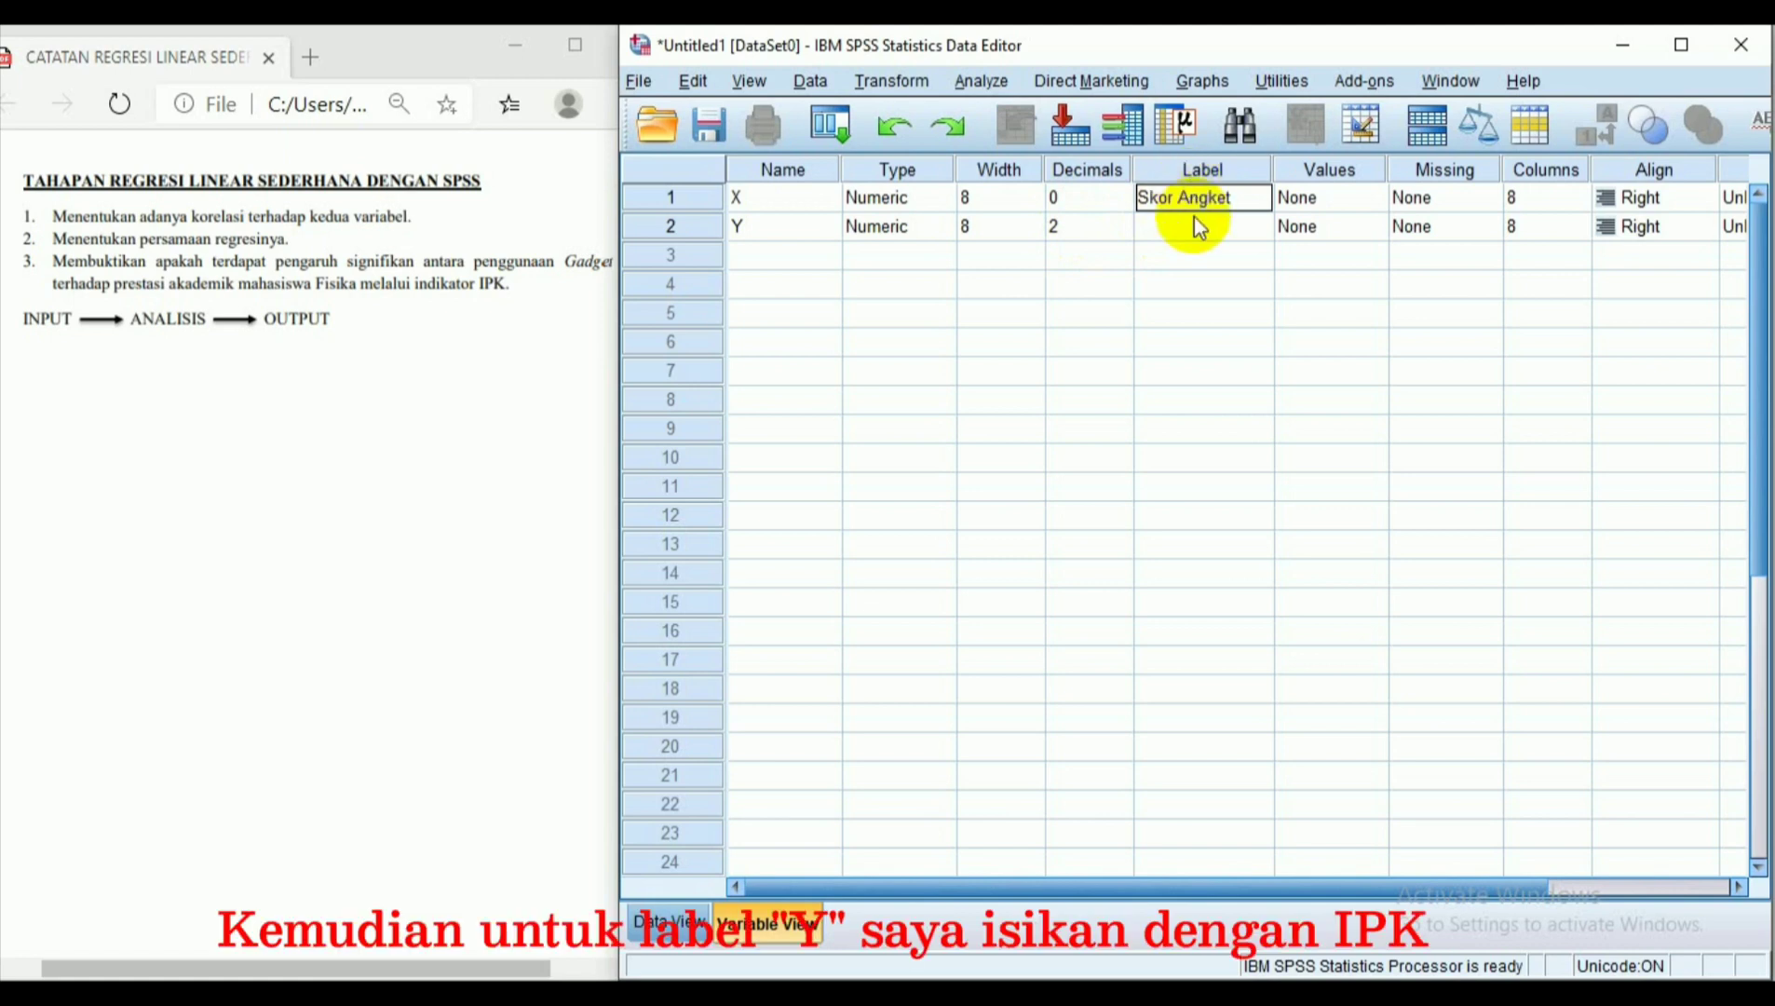
click(1188, 217)
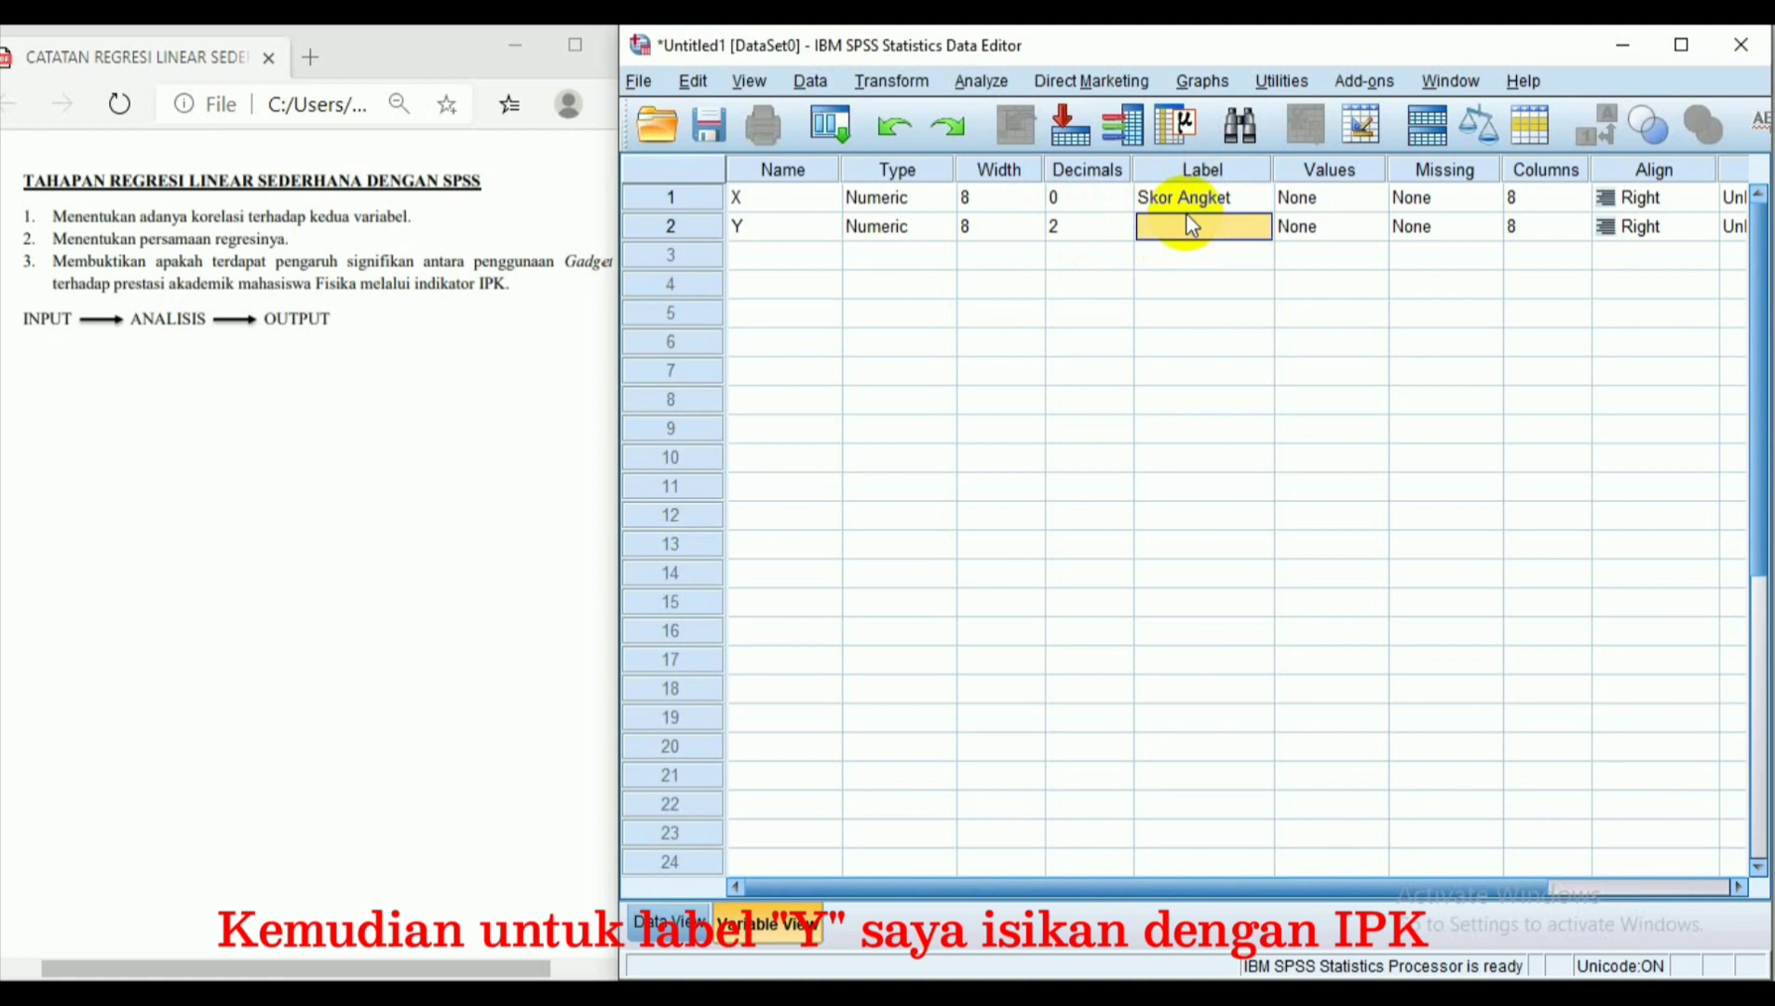
click(1188, 215)
text(IPK)
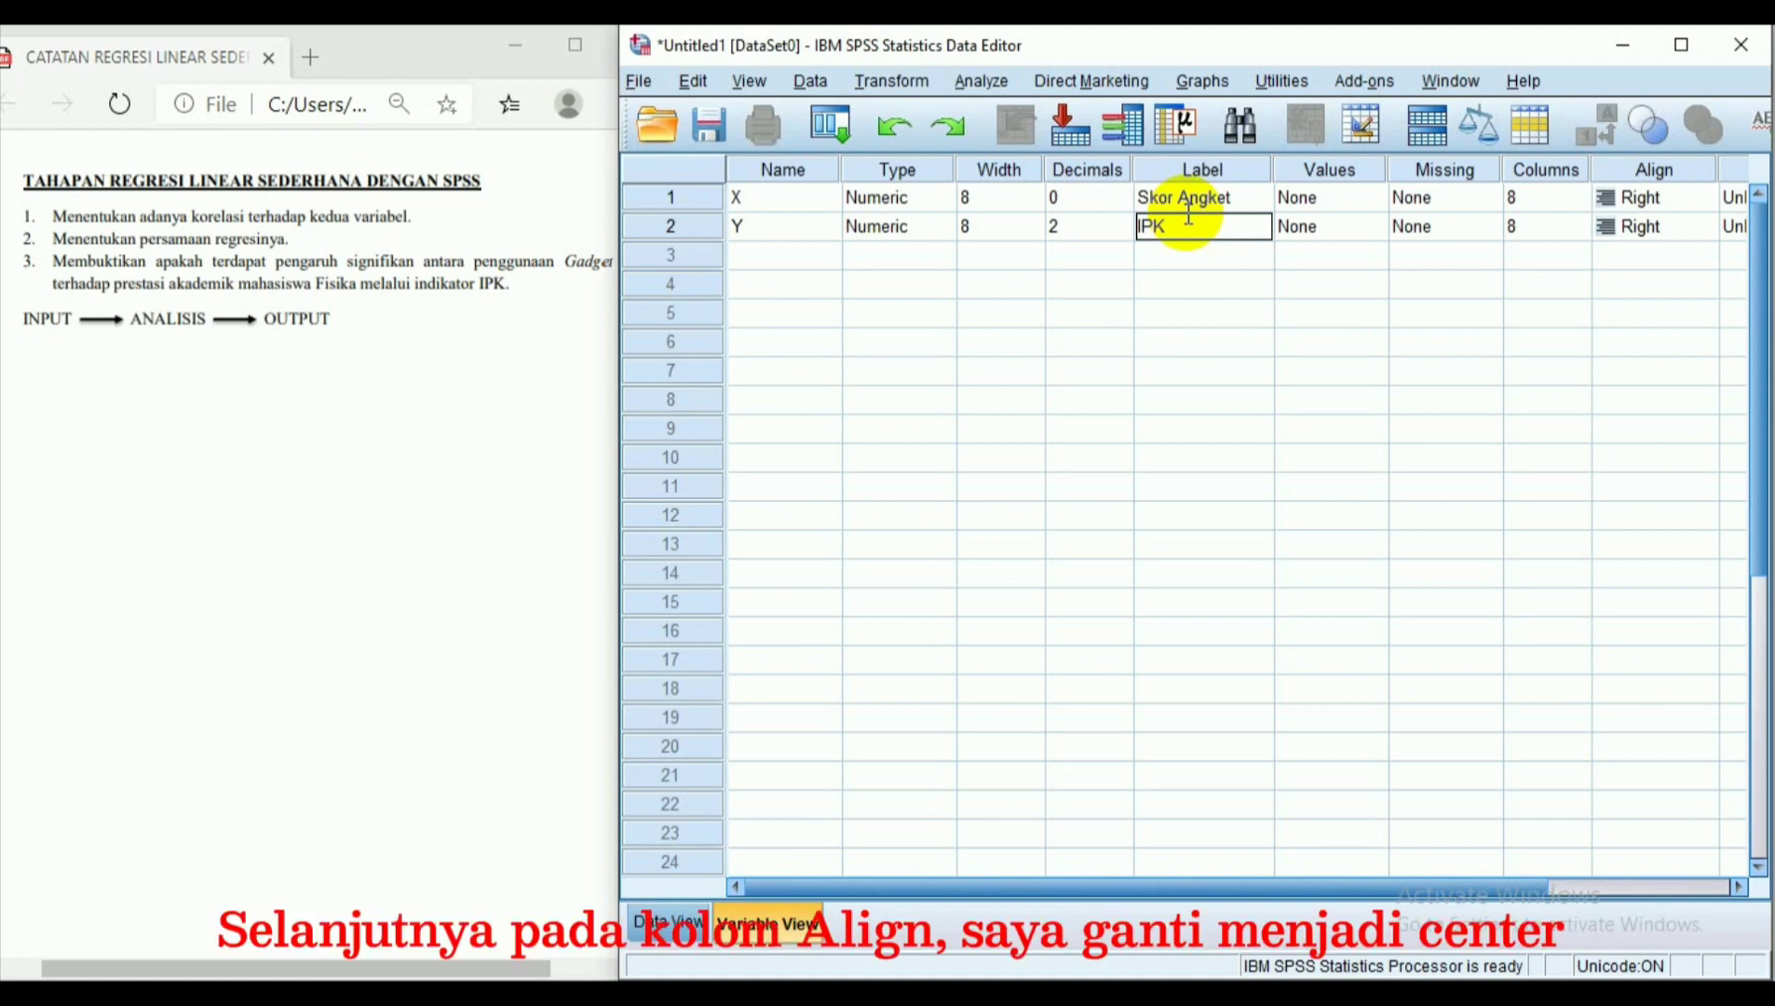
Set the alignment of both variables X and Y to Center
click(1665, 199)
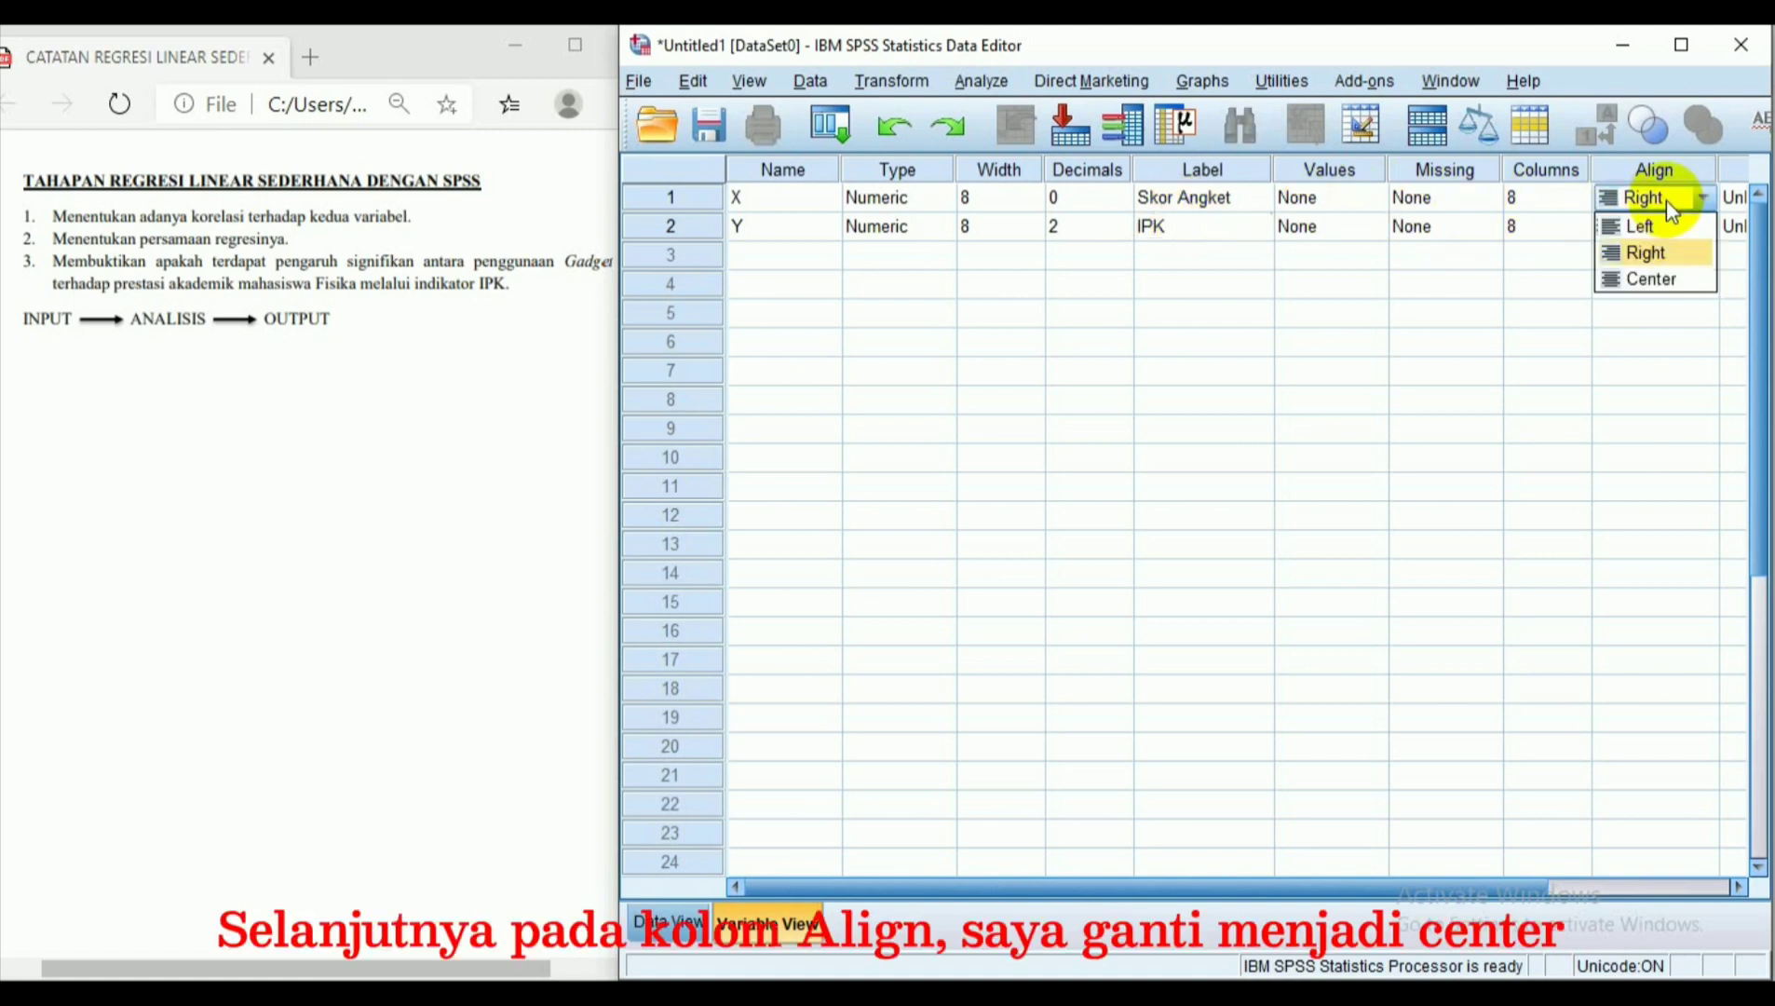
click(1663, 278)
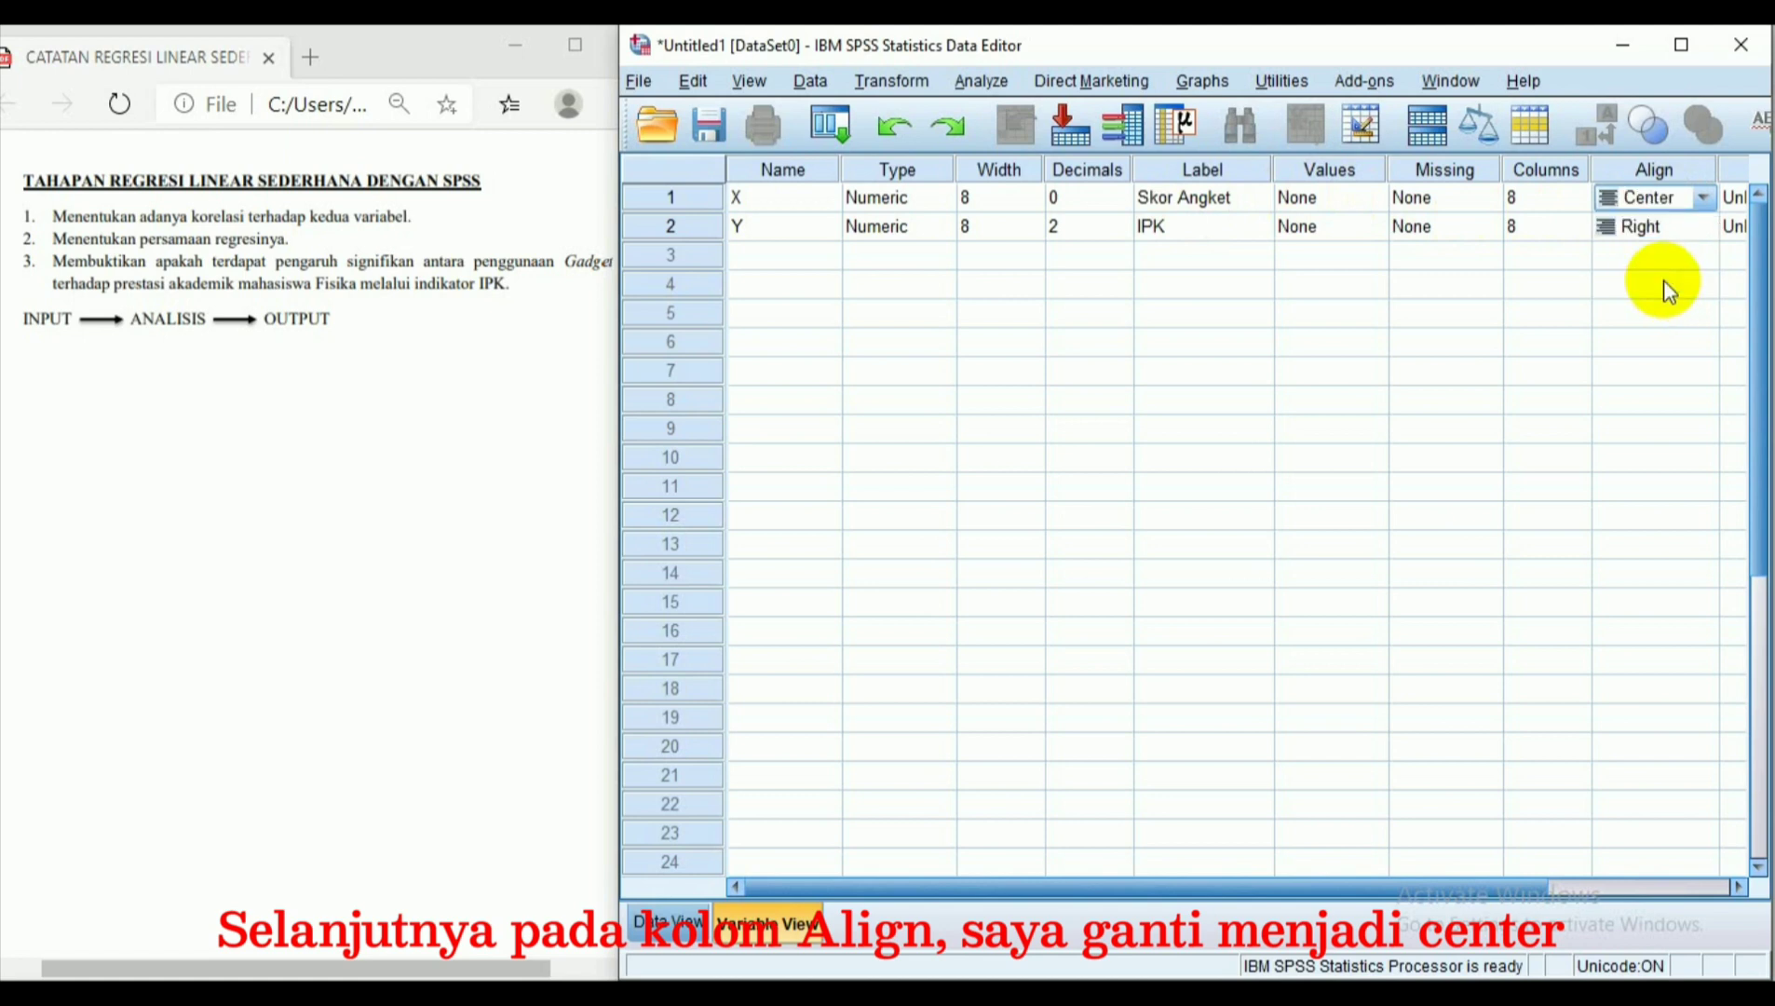
click(1663, 228)
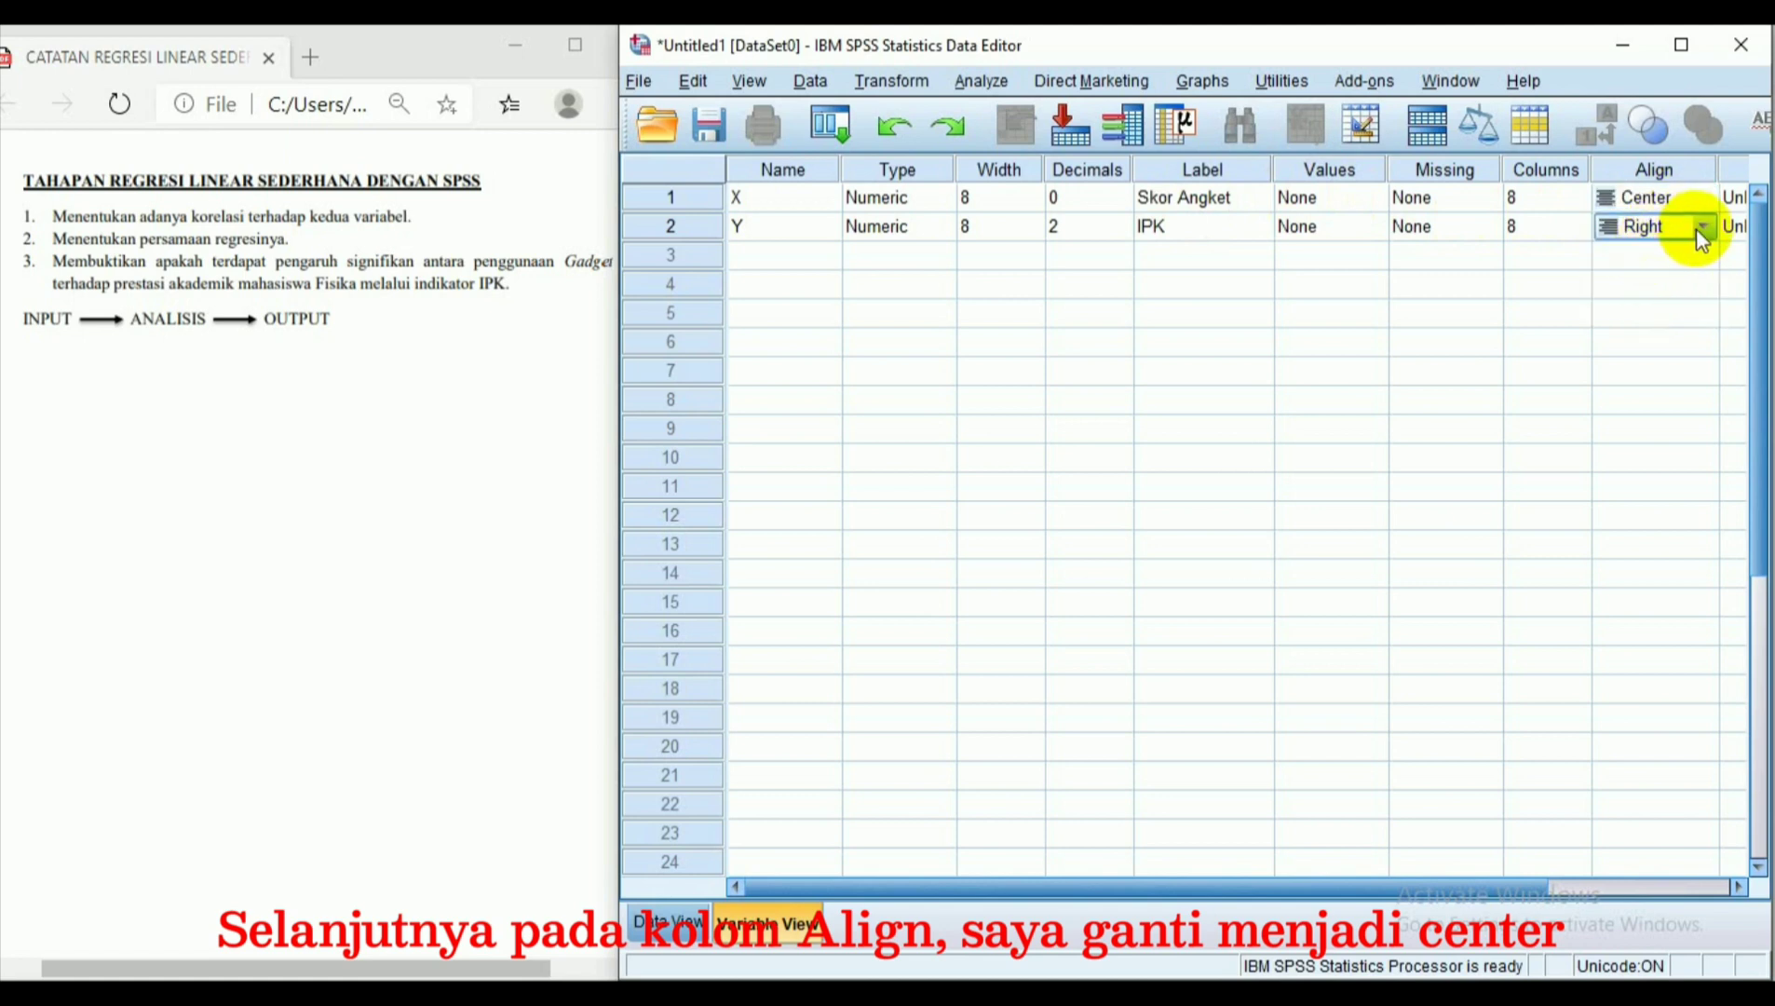
click(1703, 227)
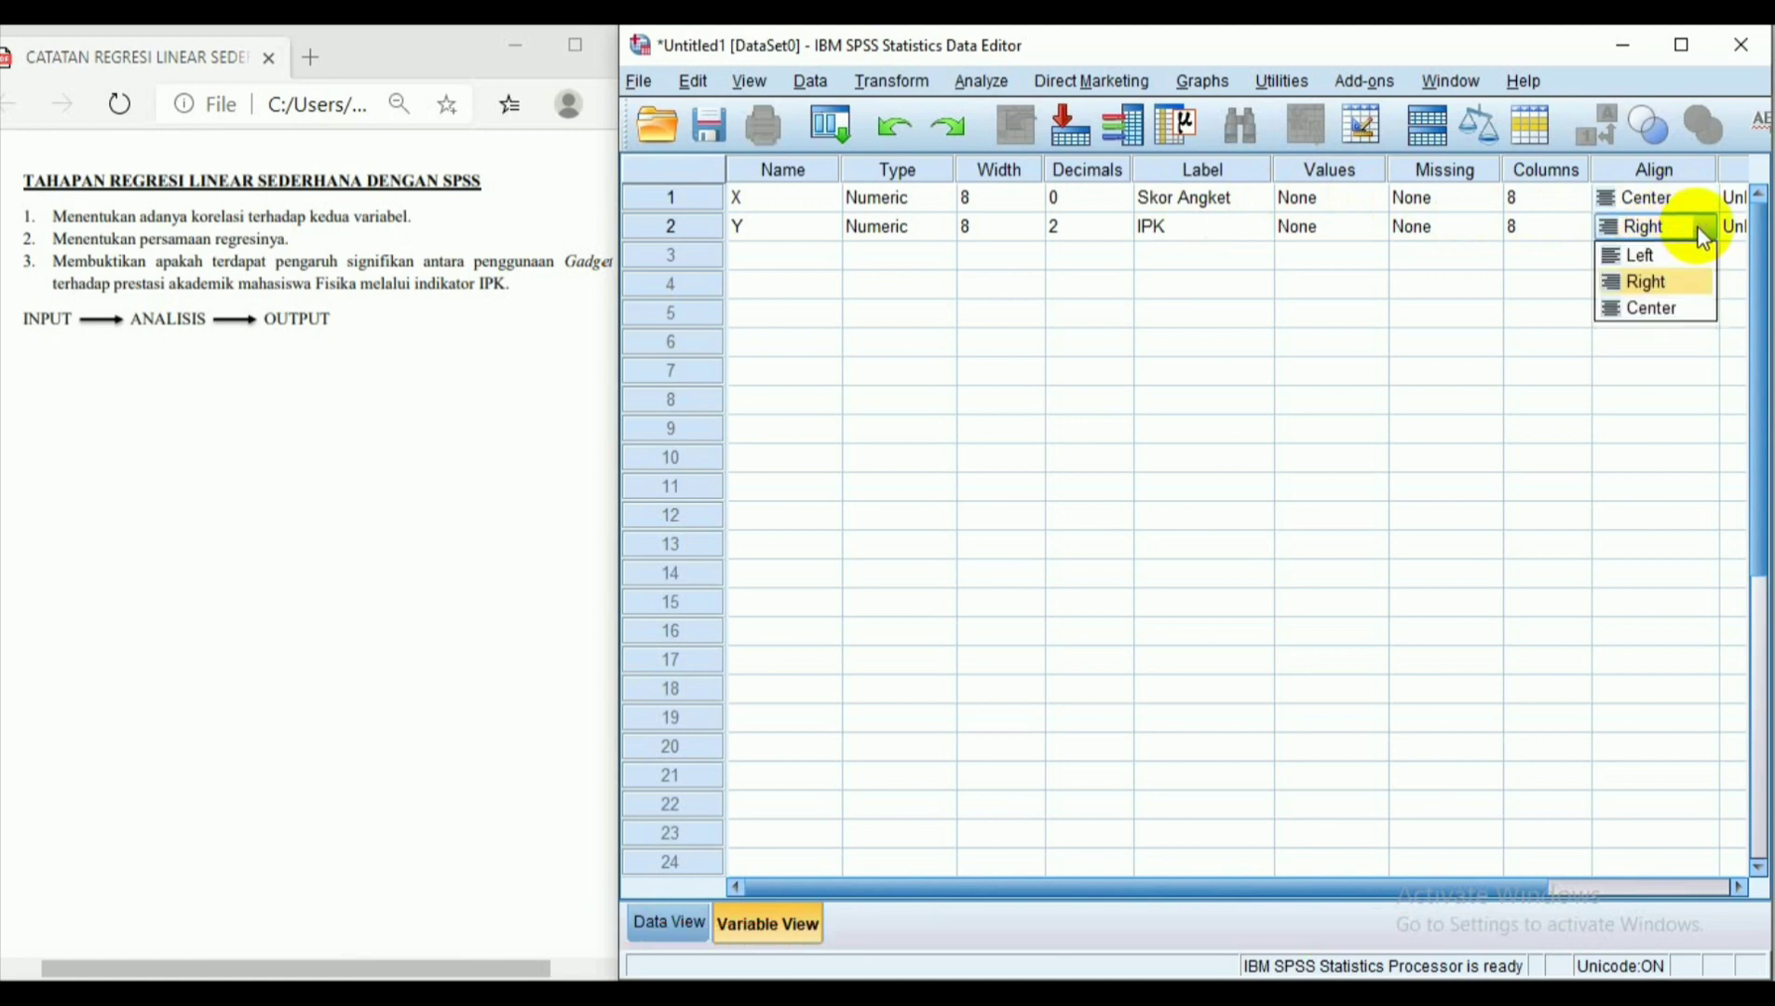
click(1651, 305)
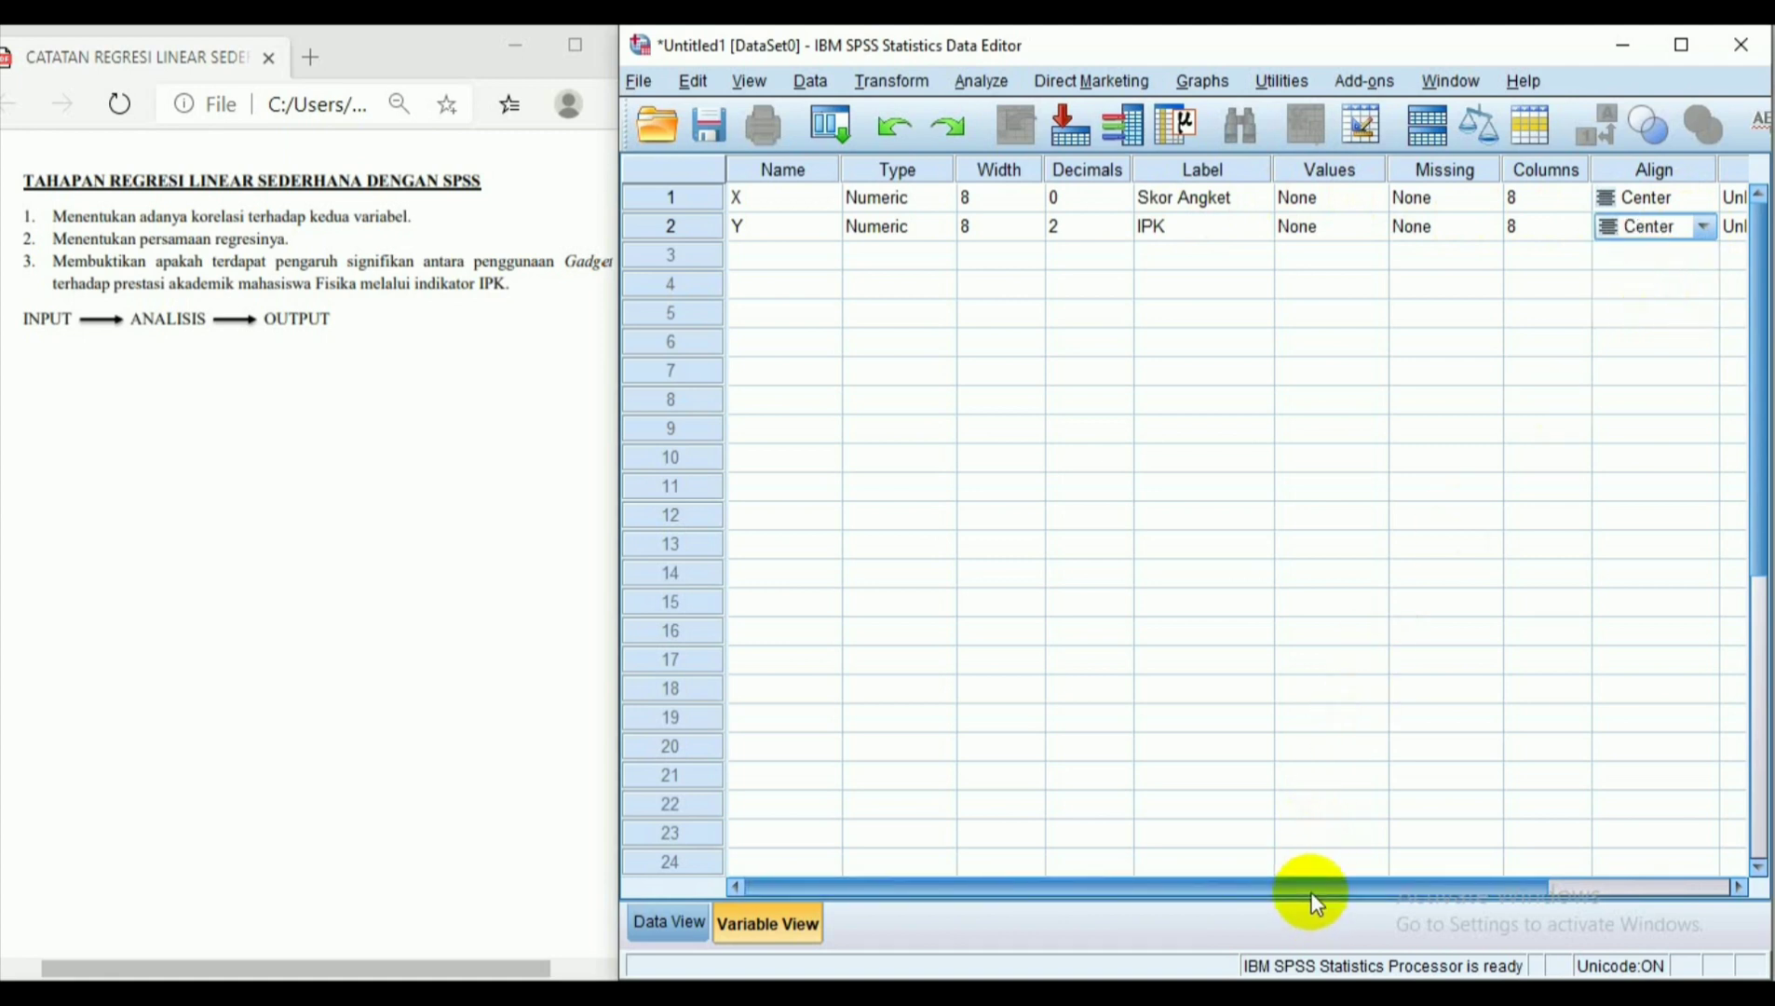
Set the measurement level of both variables X and Y to Scale
drag(1312, 894, 1494, 878)
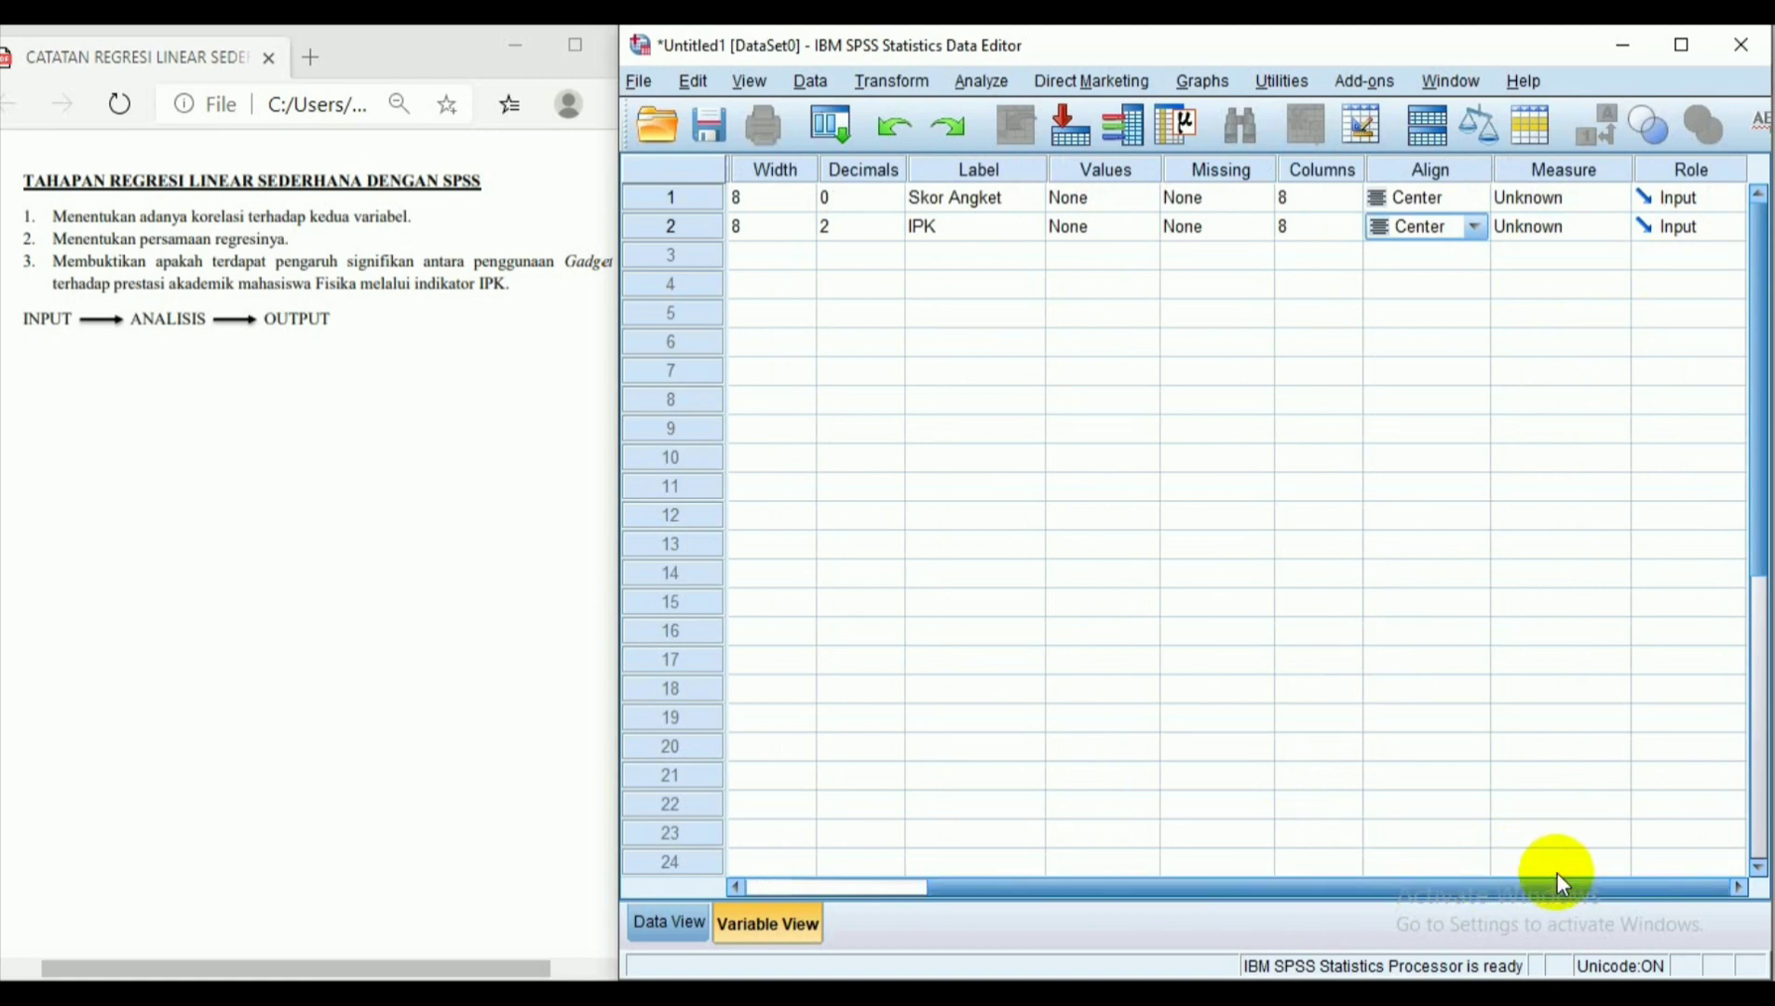
click(1576, 195)
click(1571, 228)
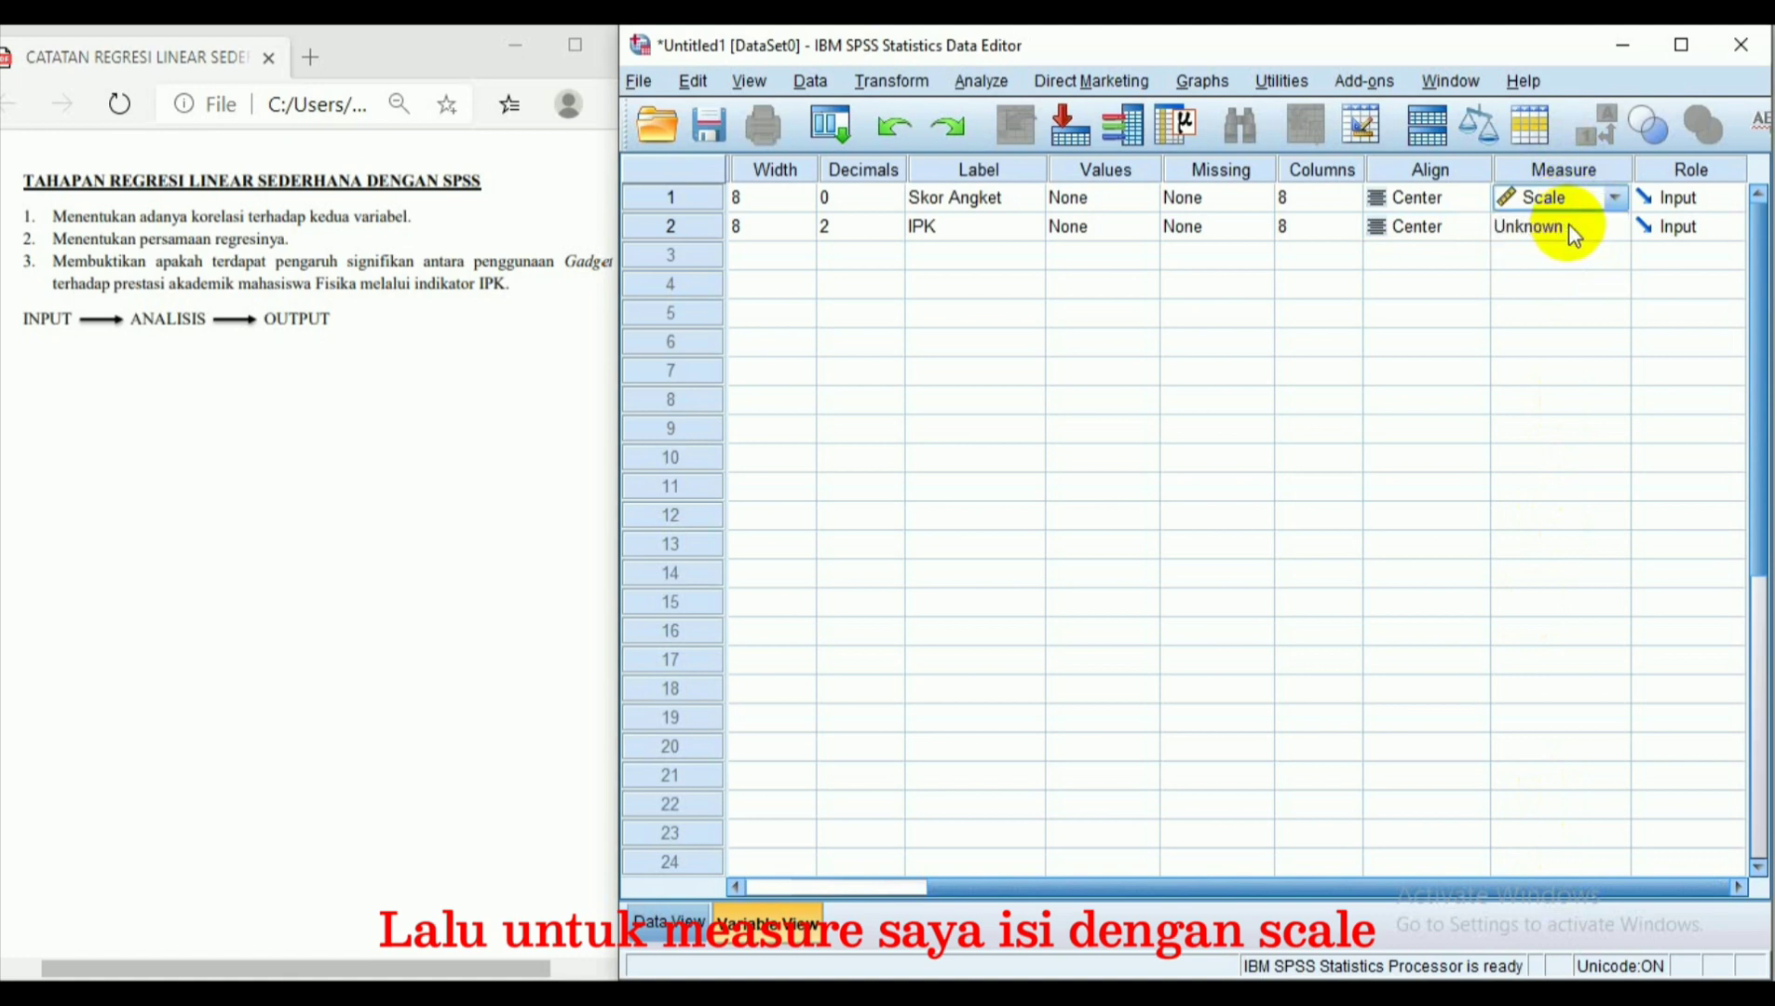
click(1570, 228)
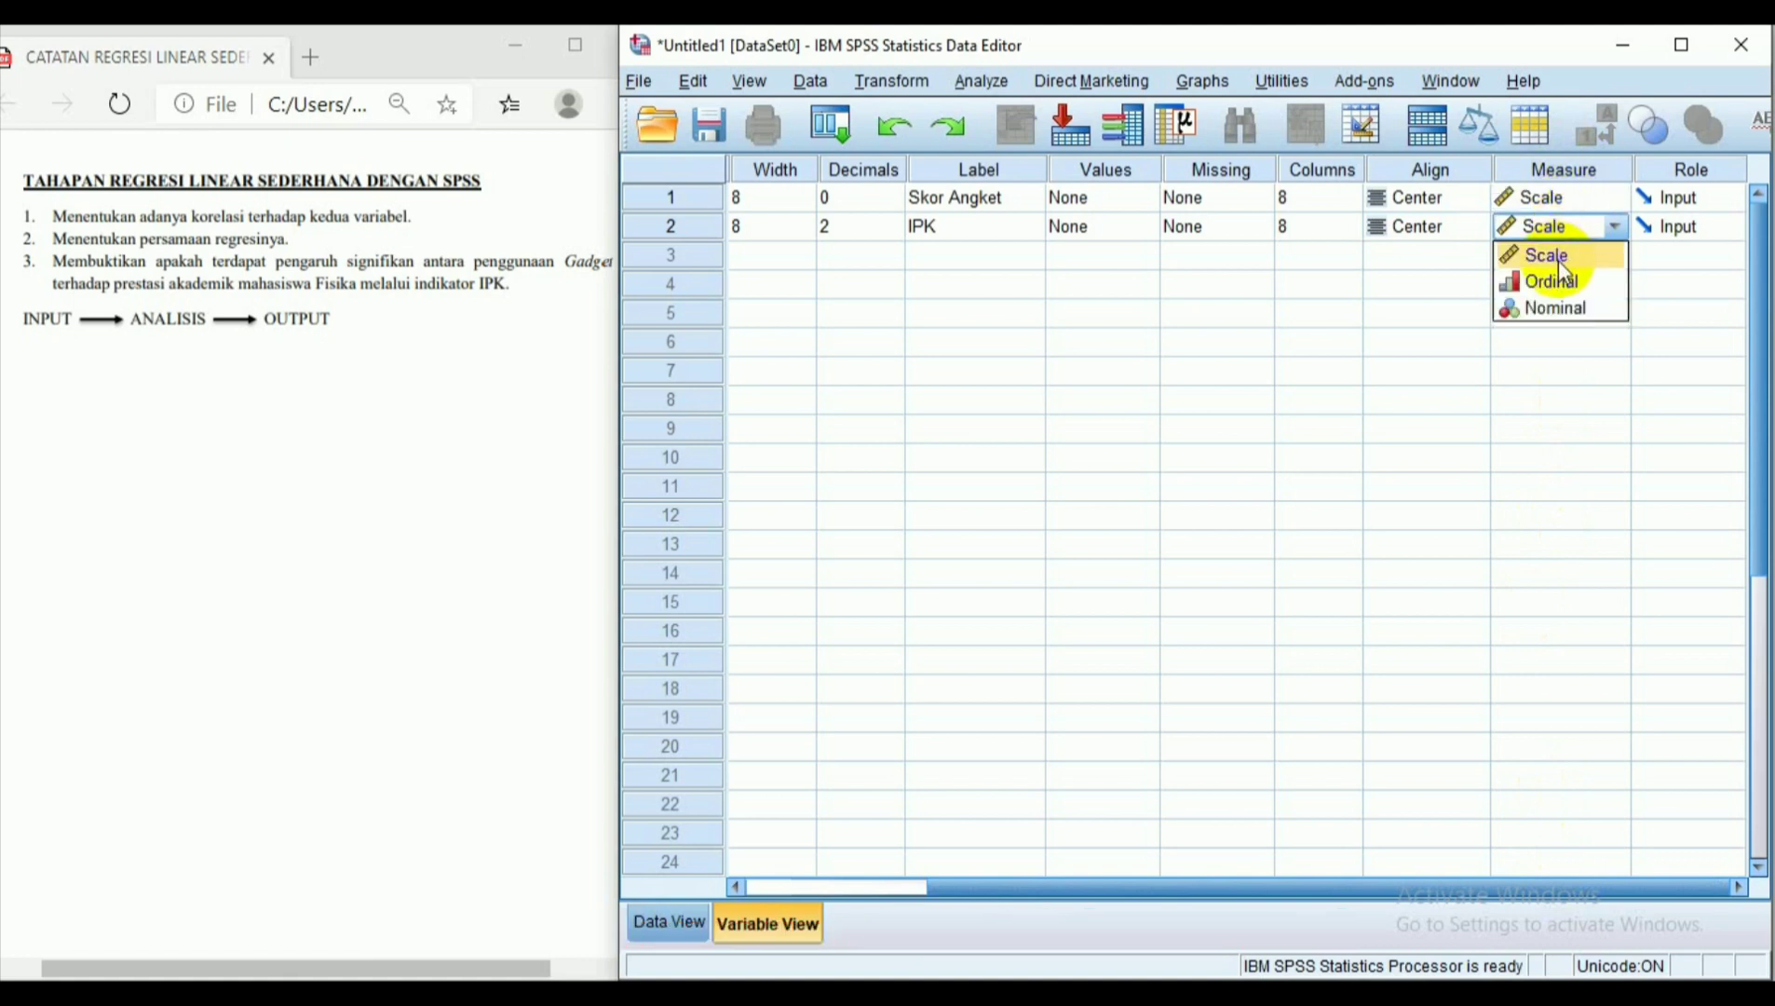
click(1560, 261)
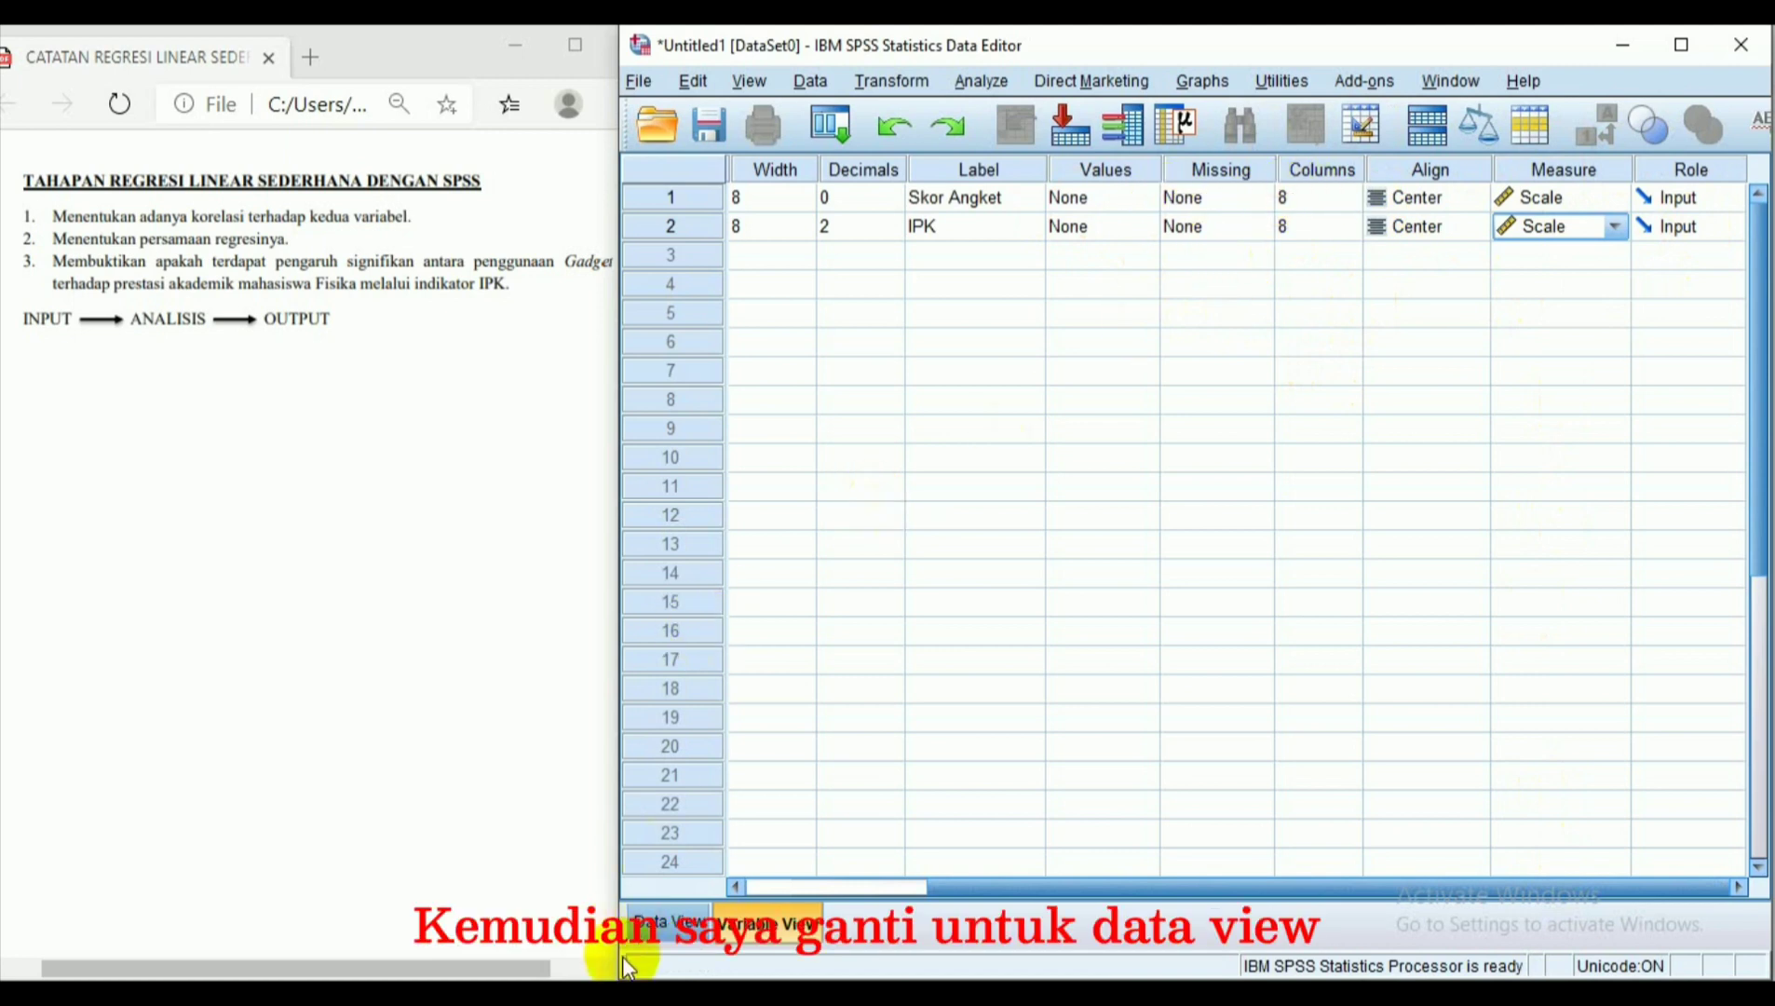
Show the SPSS Data View, and copy the X and Y values in A4:B23 of the DATA REGRESI workbook in Excel
click(663, 922)
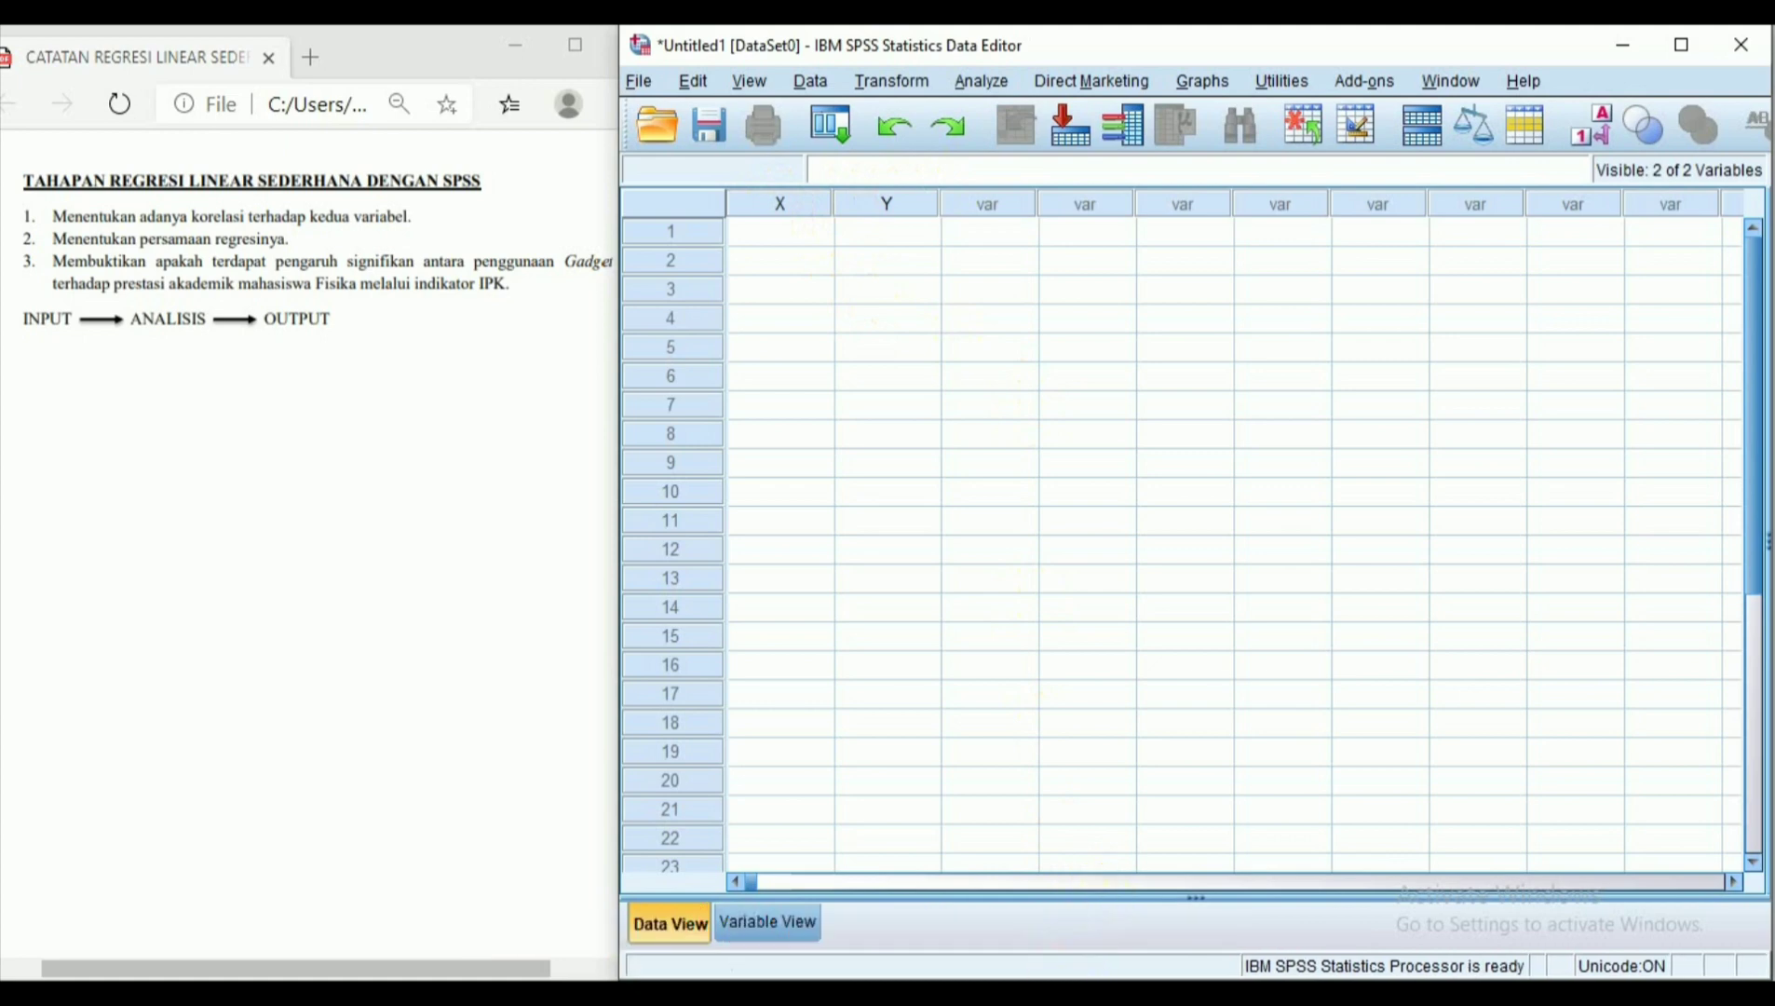
click(736, 993)
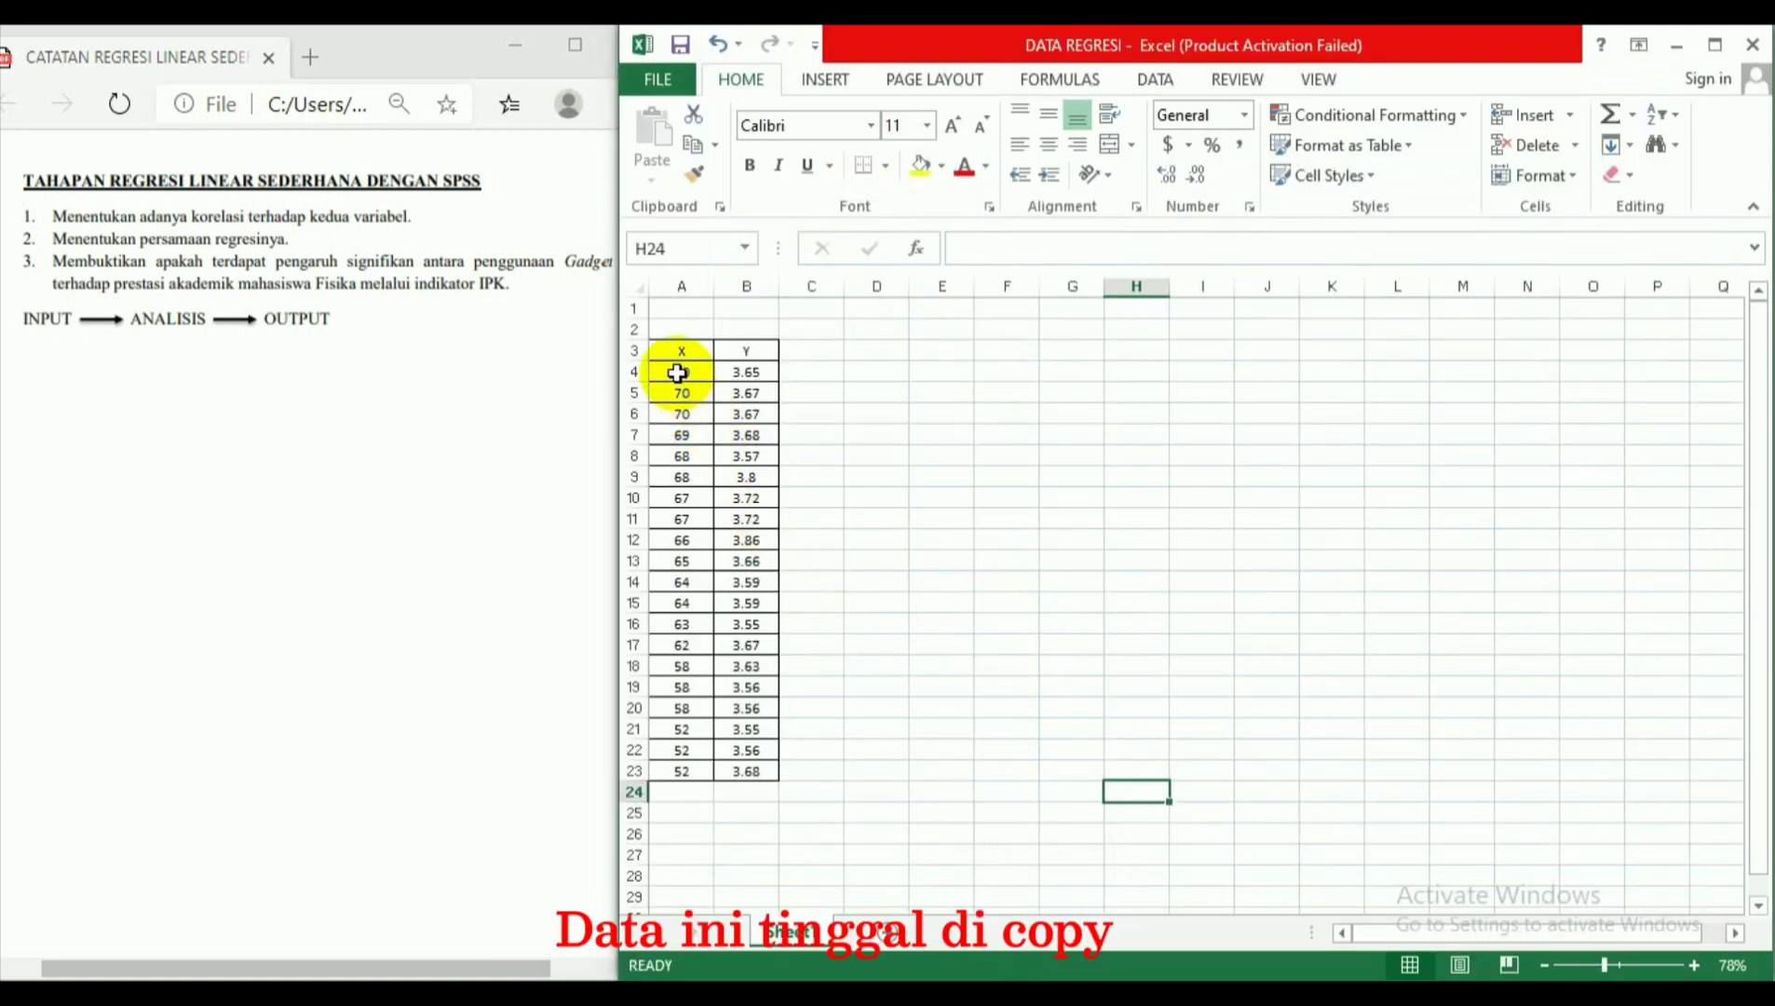
drag(677, 373, 751, 776)
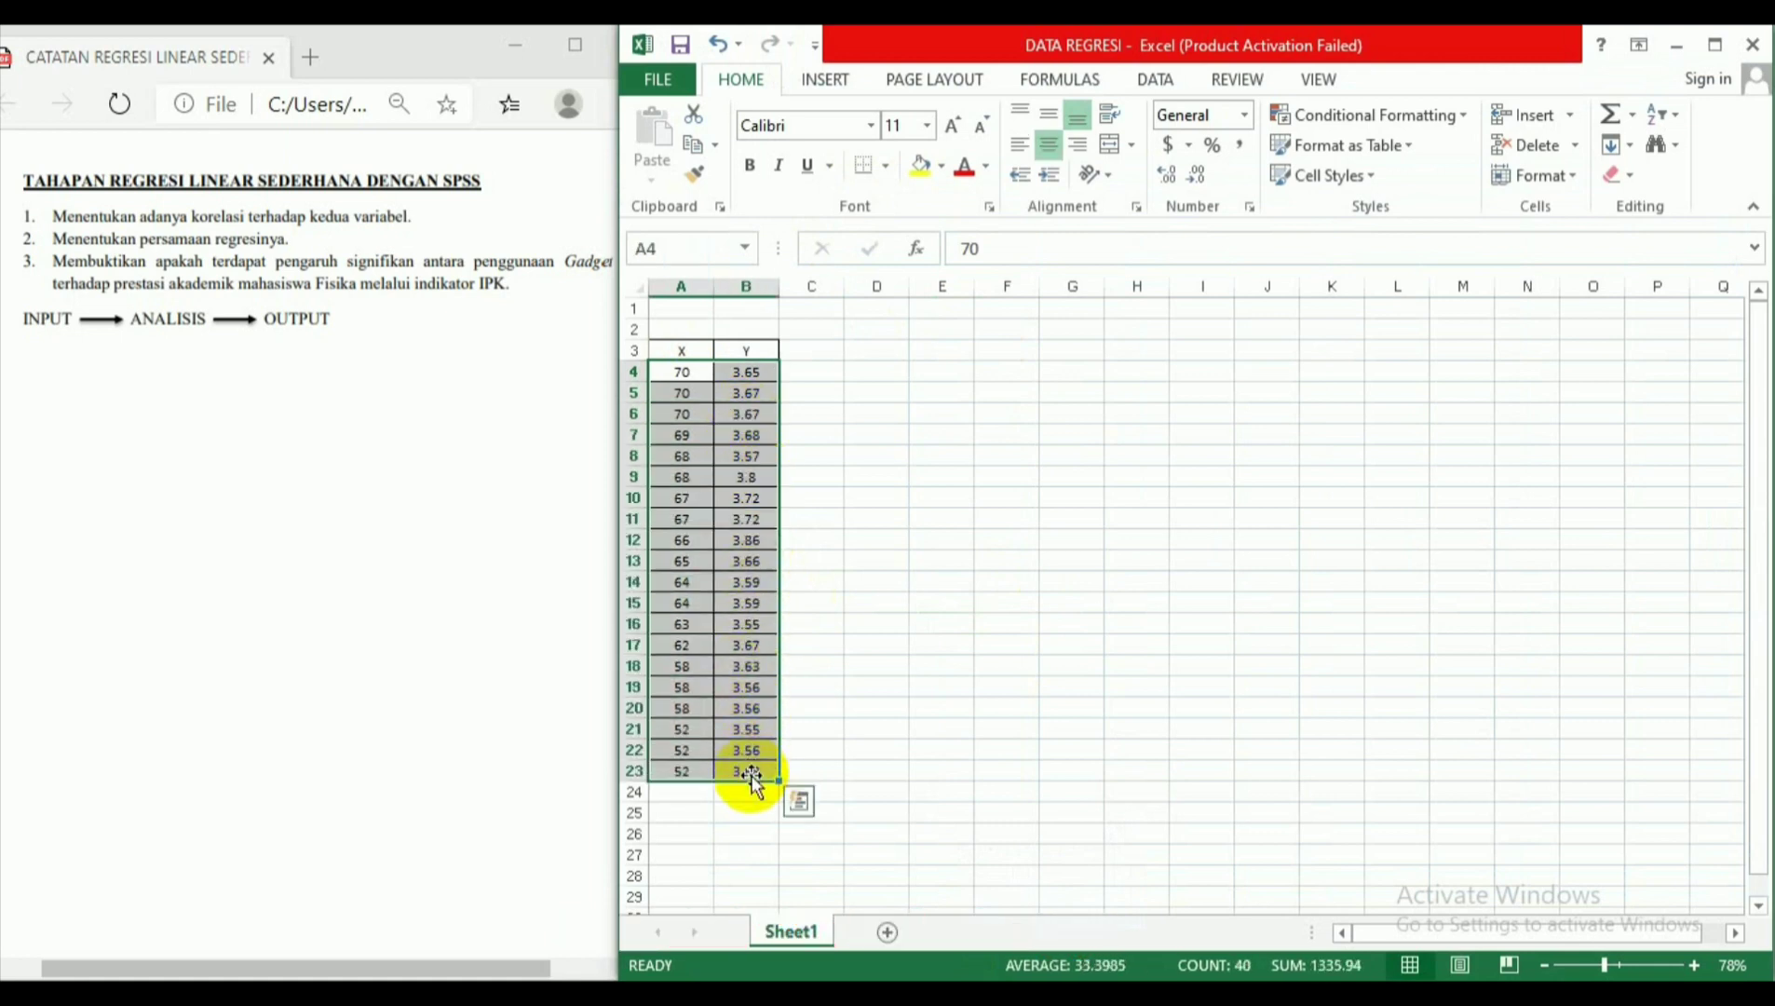
key(ctrl+c)
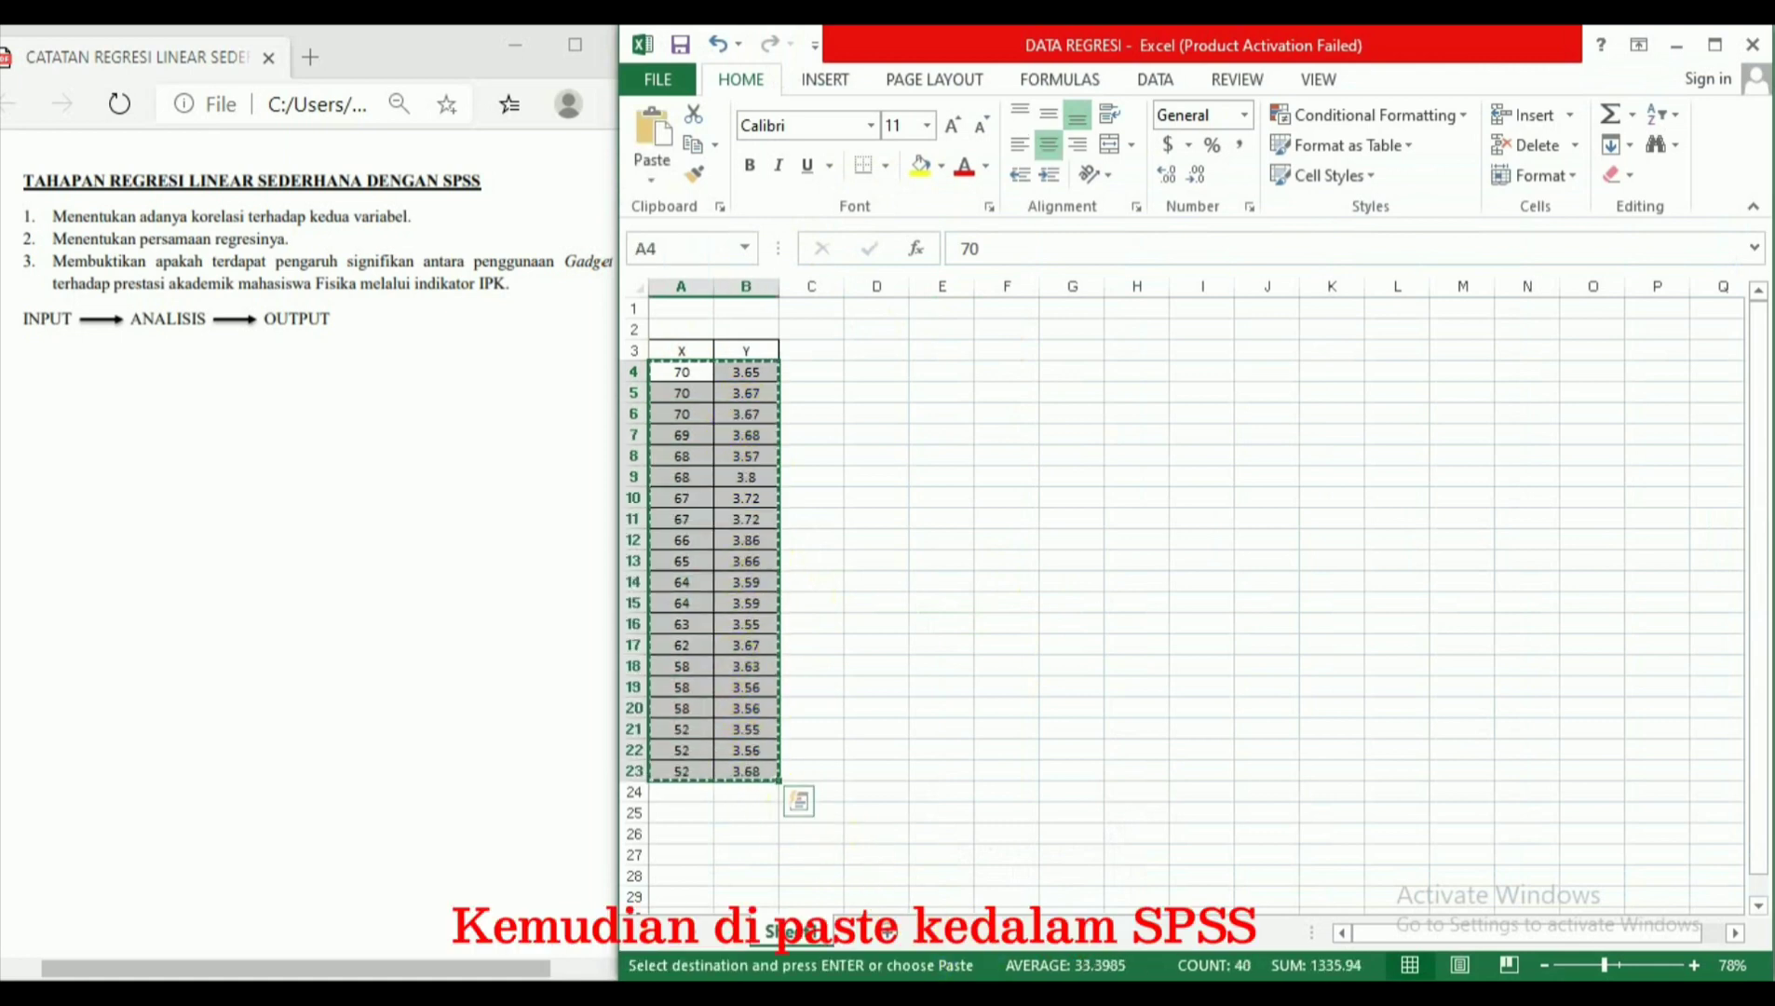
Switch back to the SPSS Data Editor and paste the copied values into the X and Y columns starting at row 1
mouse_move(1116, 991)
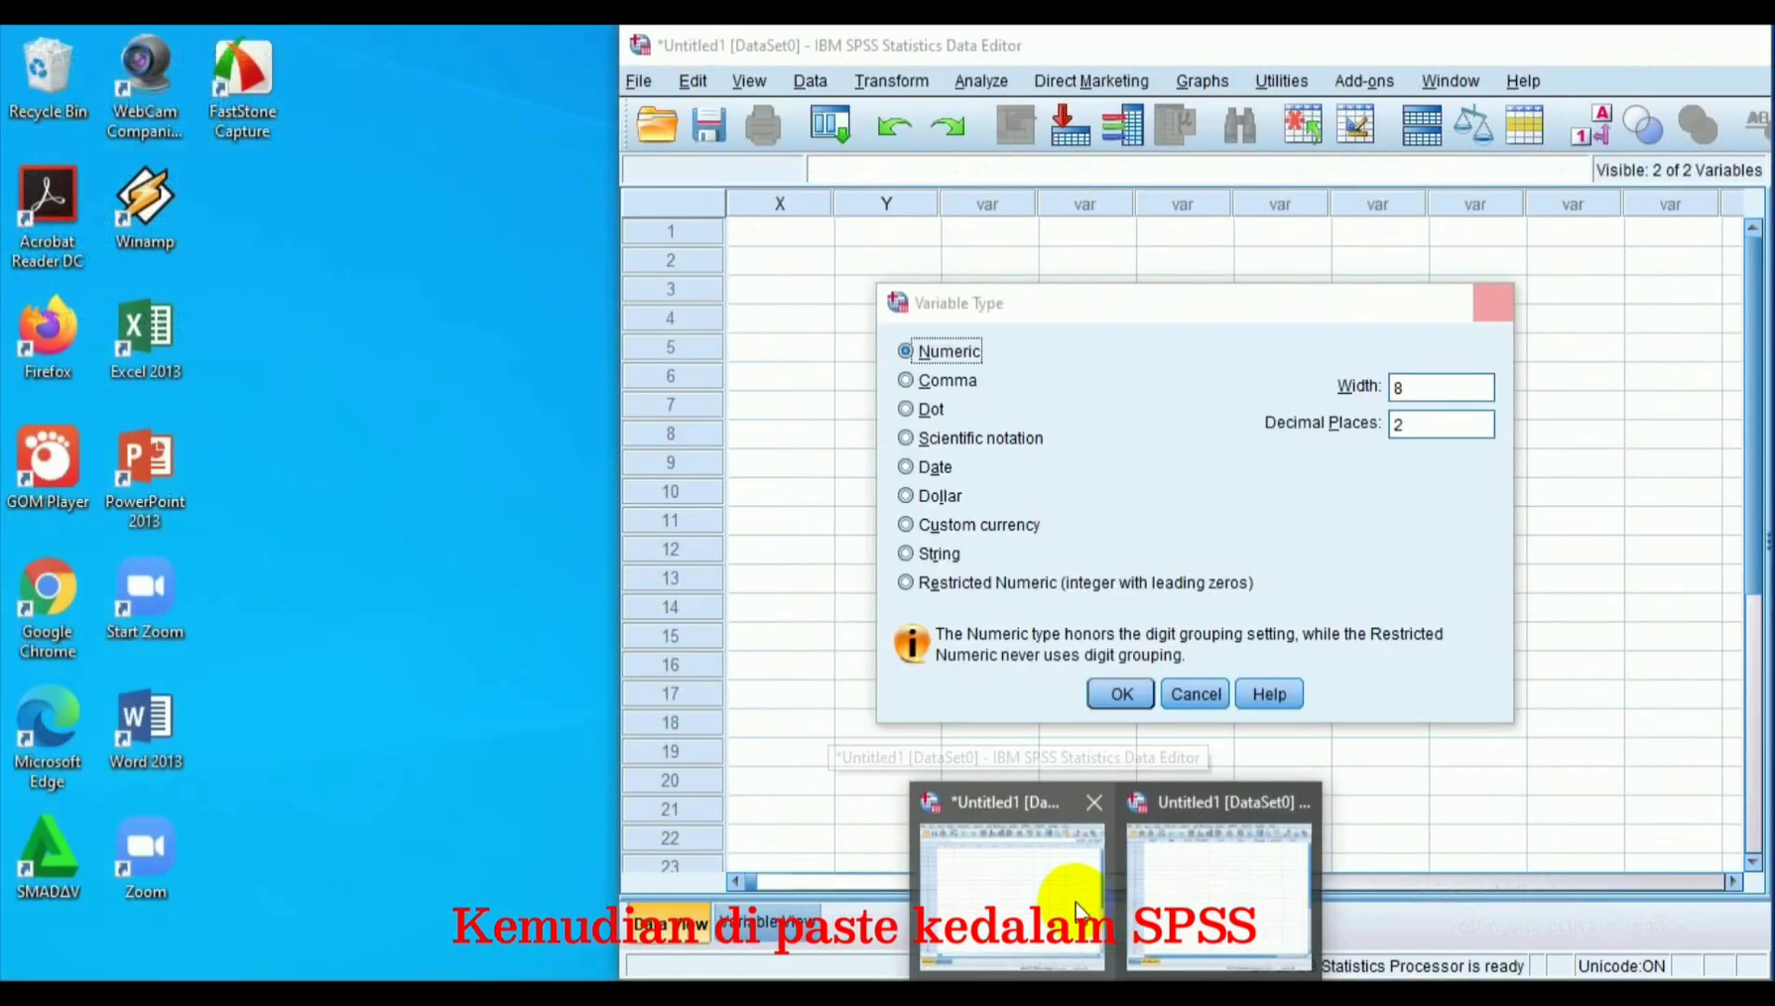
click(1077, 904)
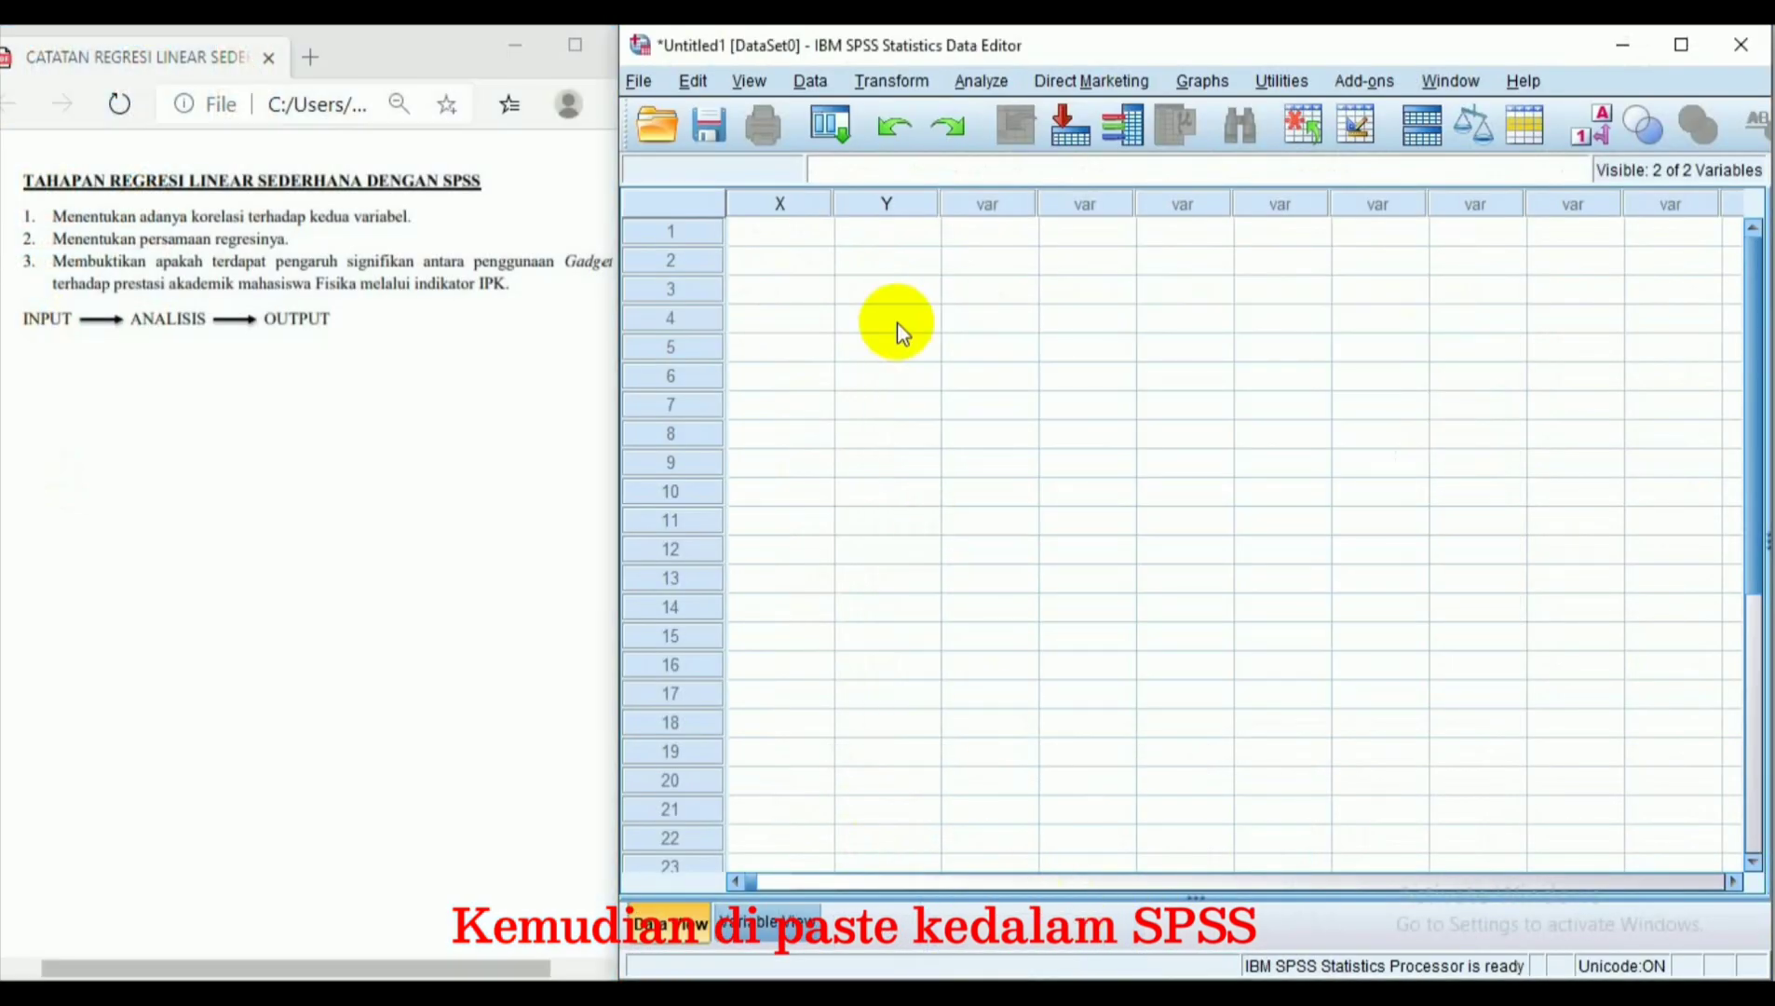
click(777, 230)
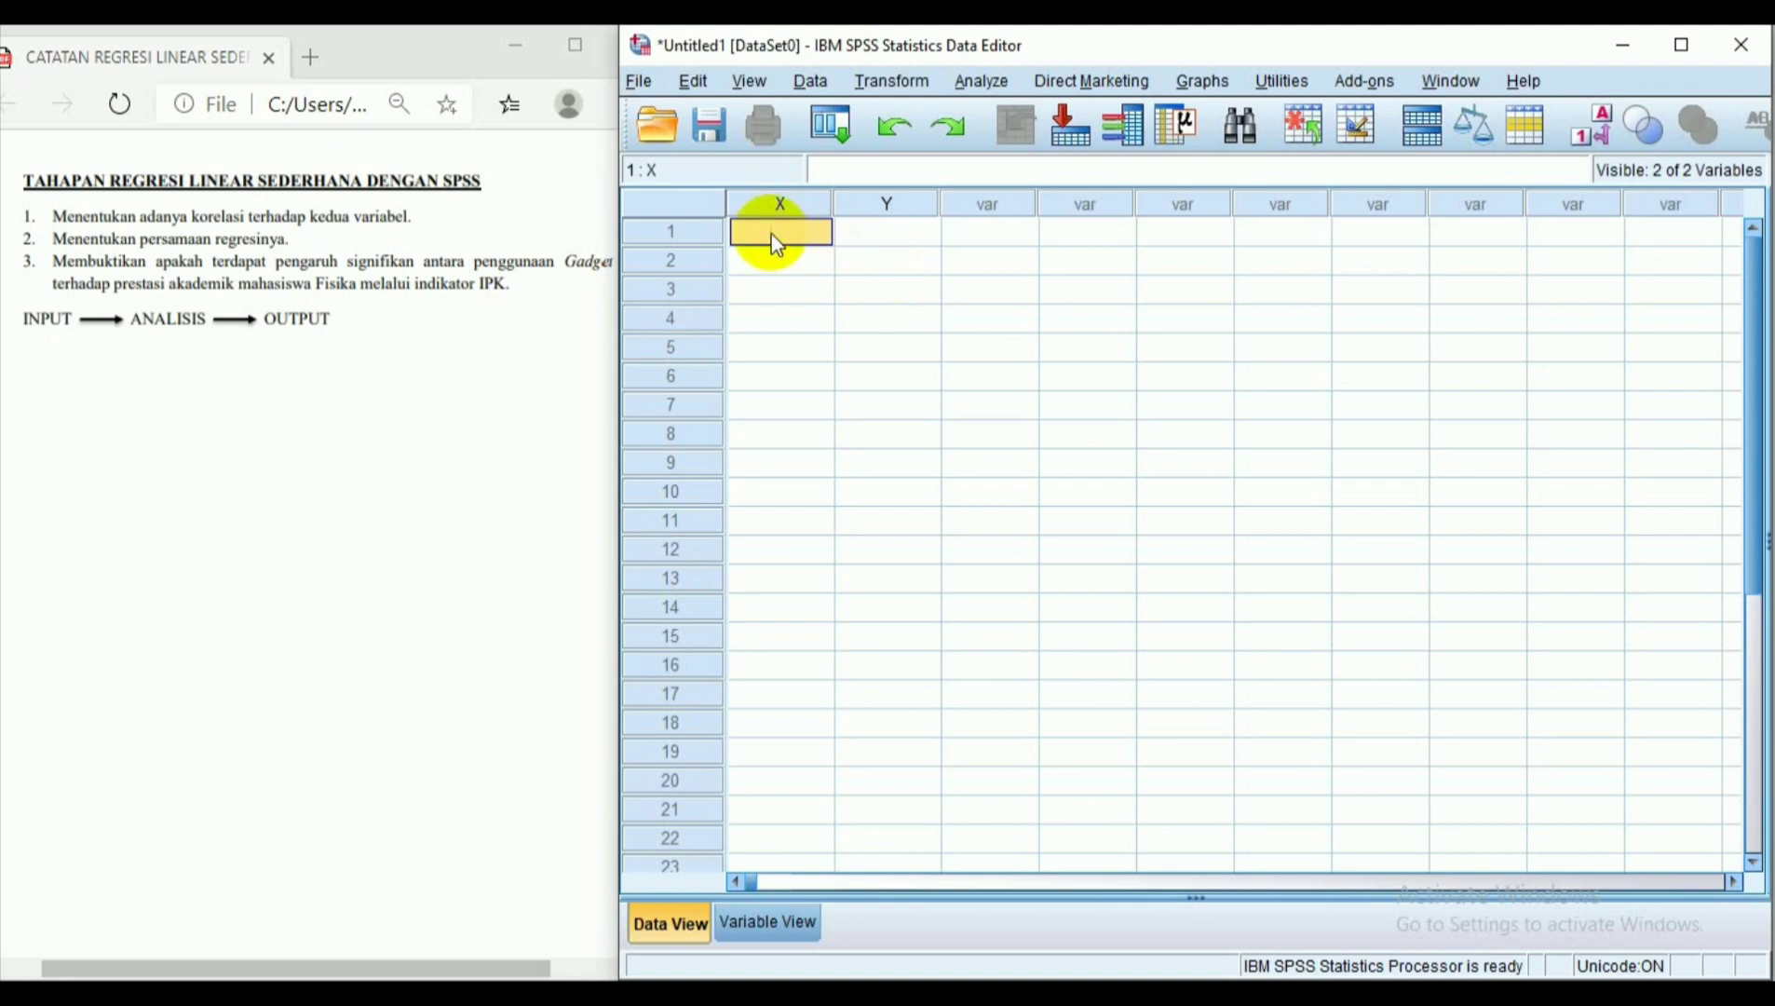
key(ctrl+v)
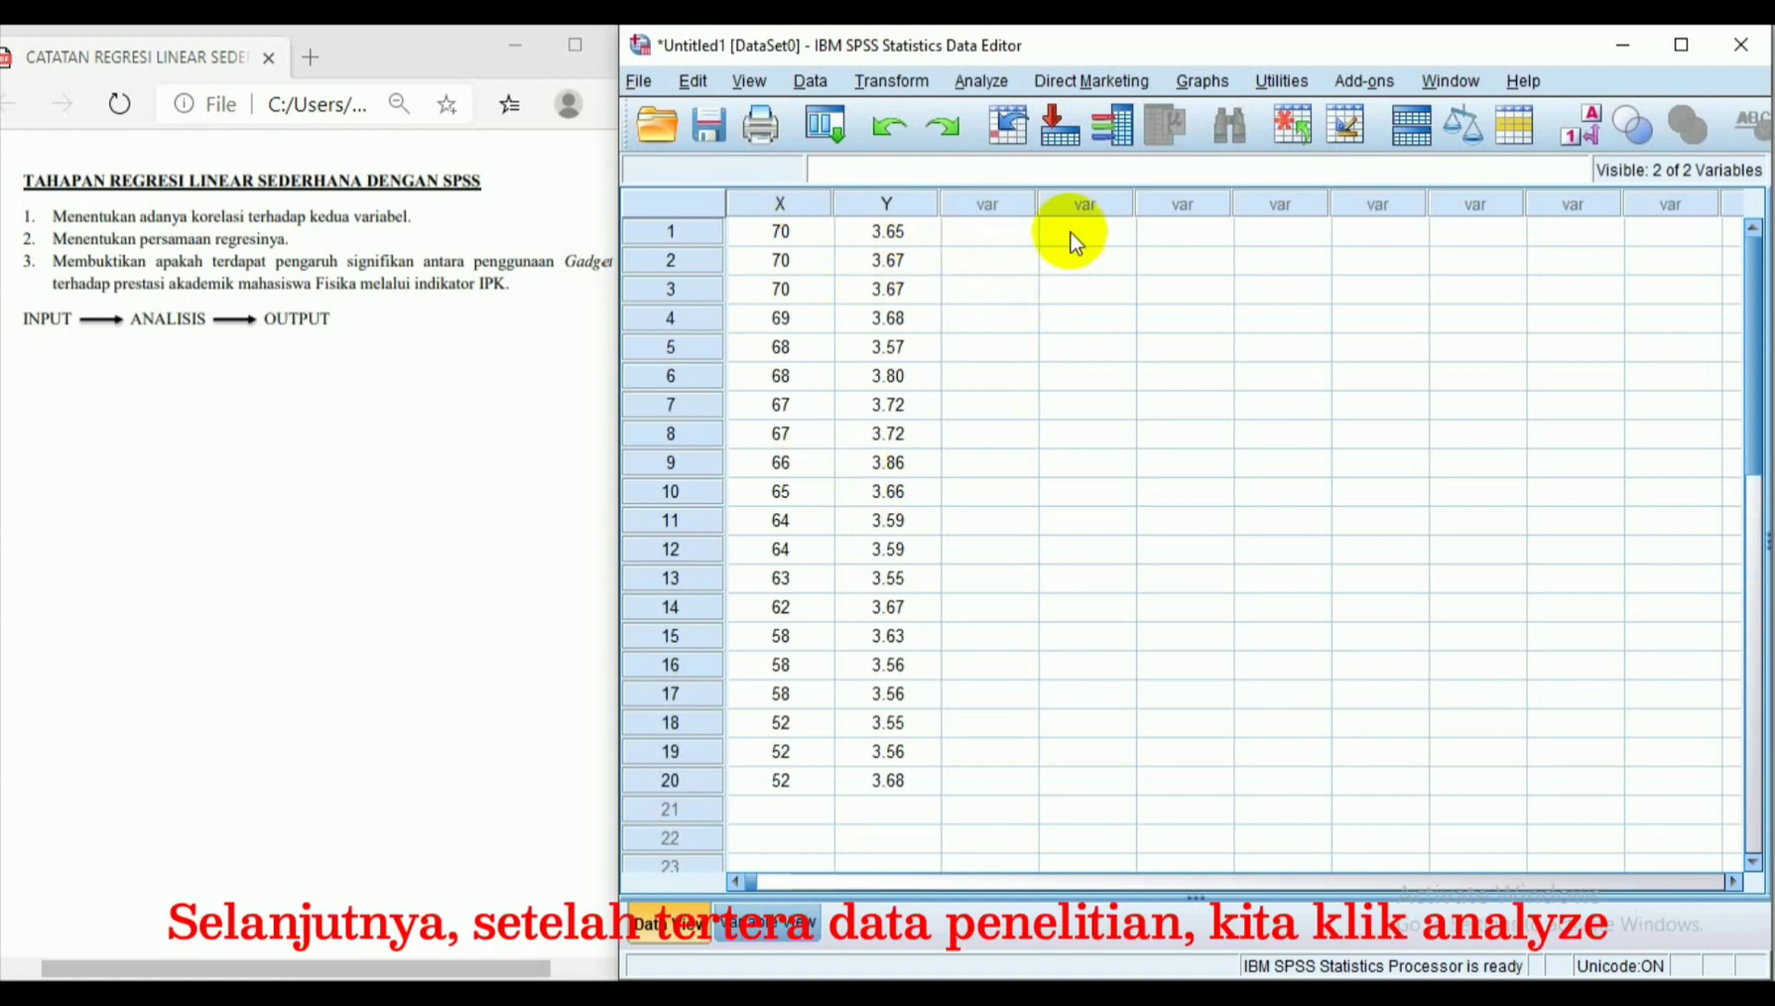
Set up a linear regression with IPK [Y] as the dependent variable and Skor Angket [X] as the independent variable
click(996, 82)
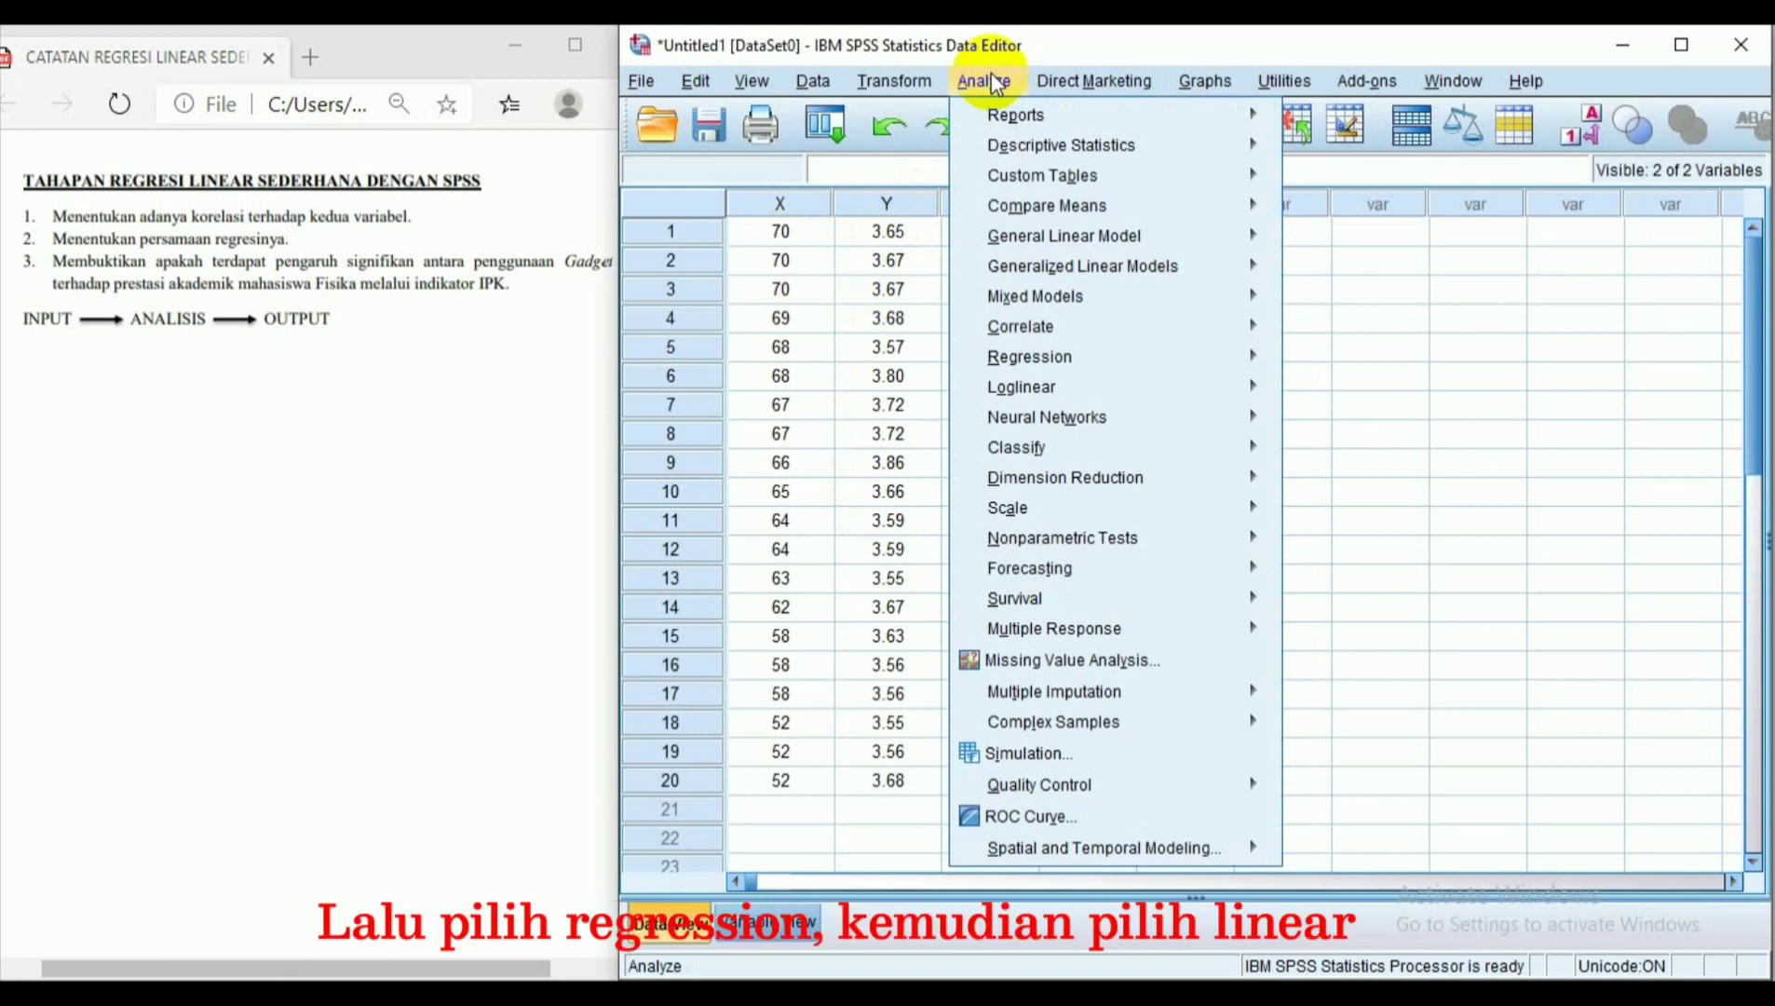
mouse_move(1275, 363)
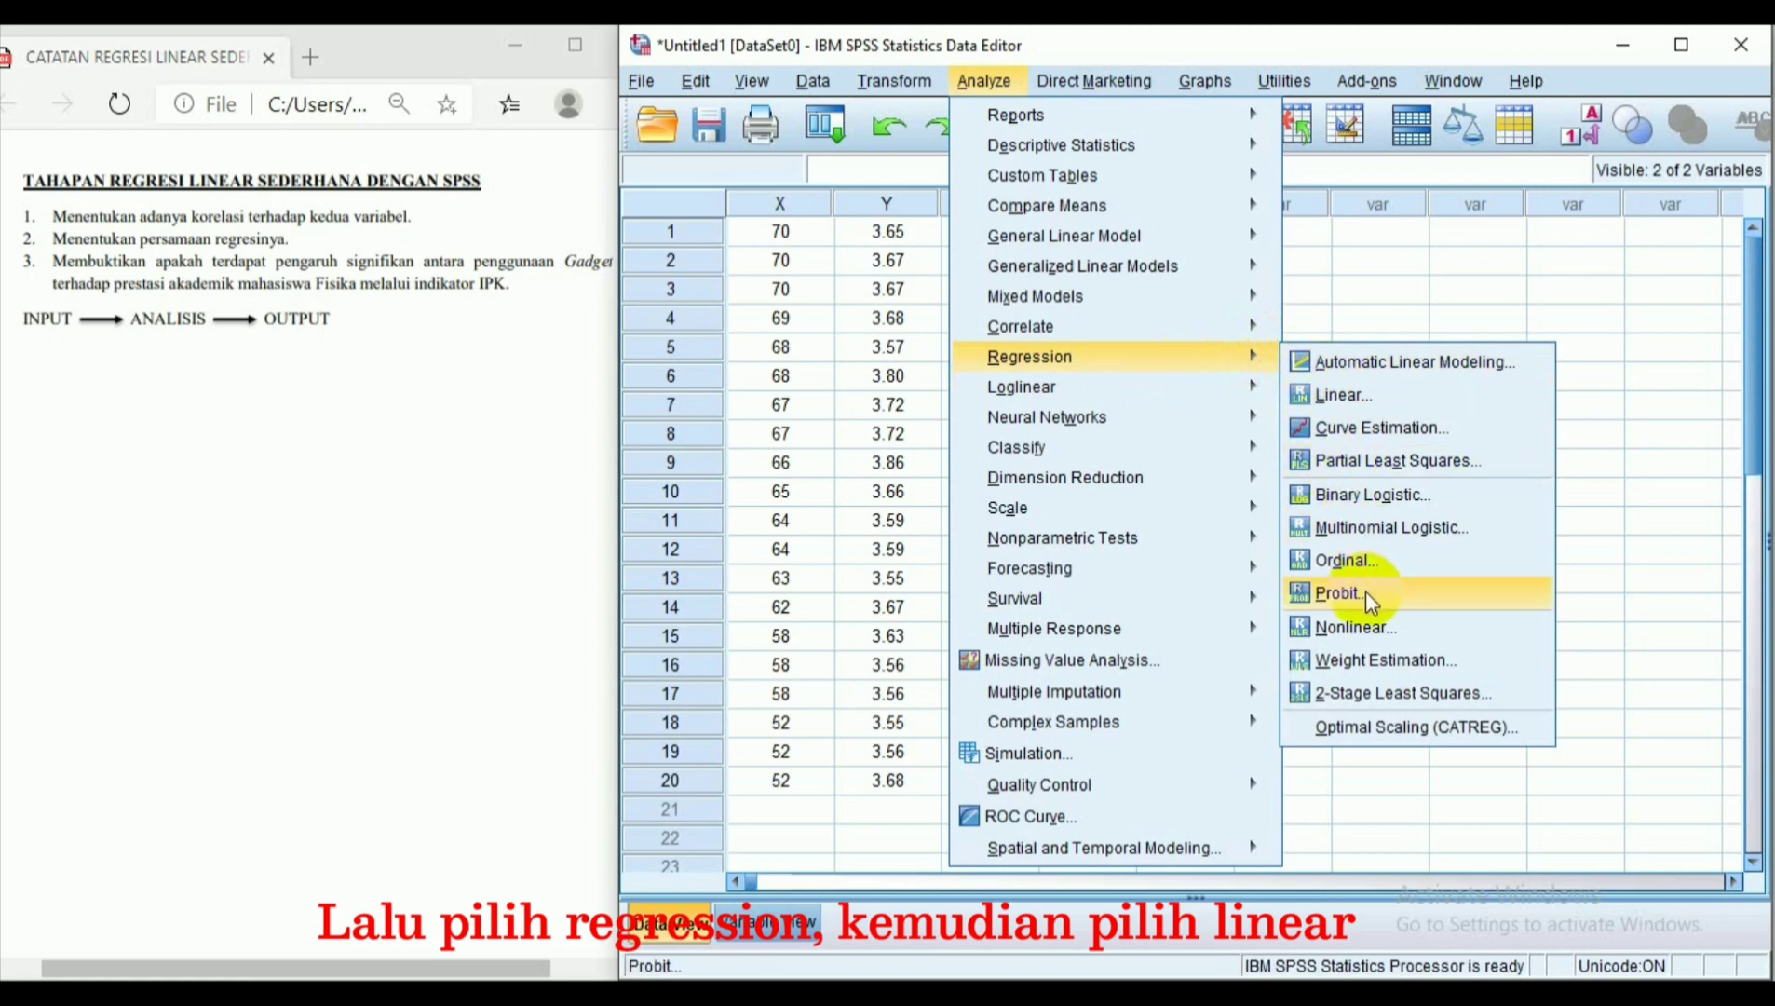
click(1362, 395)
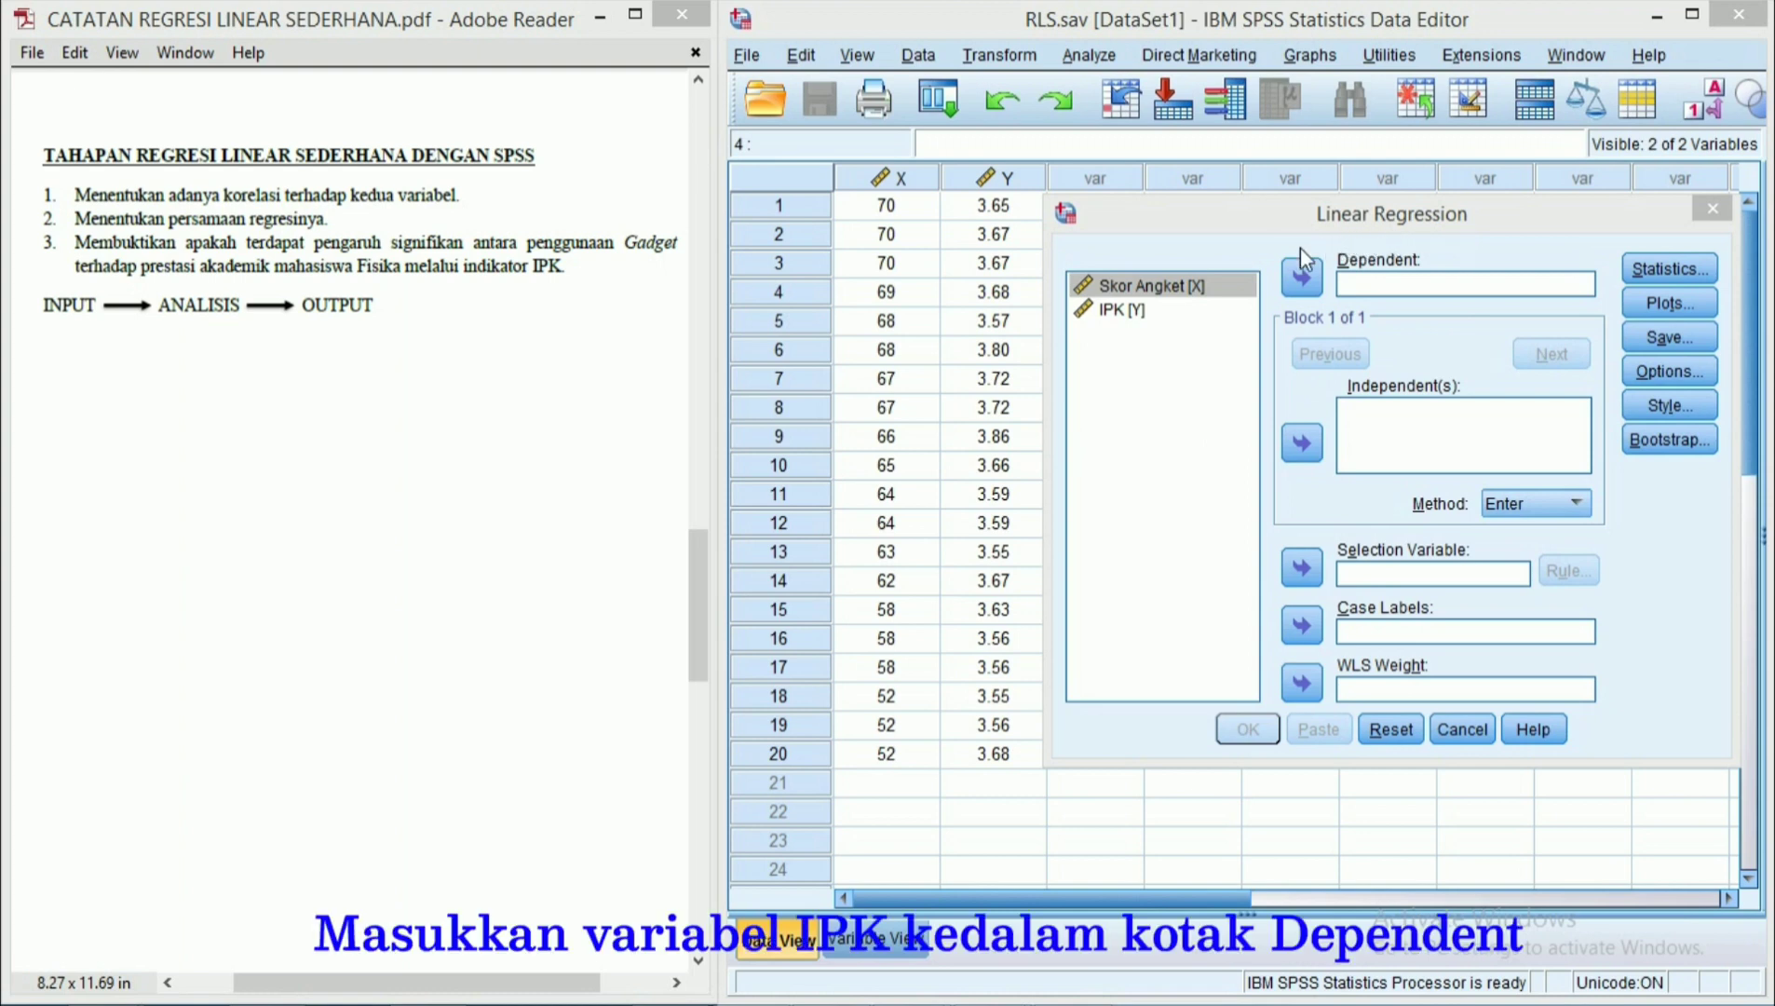
click(1184, 322)
click(1179, 313)
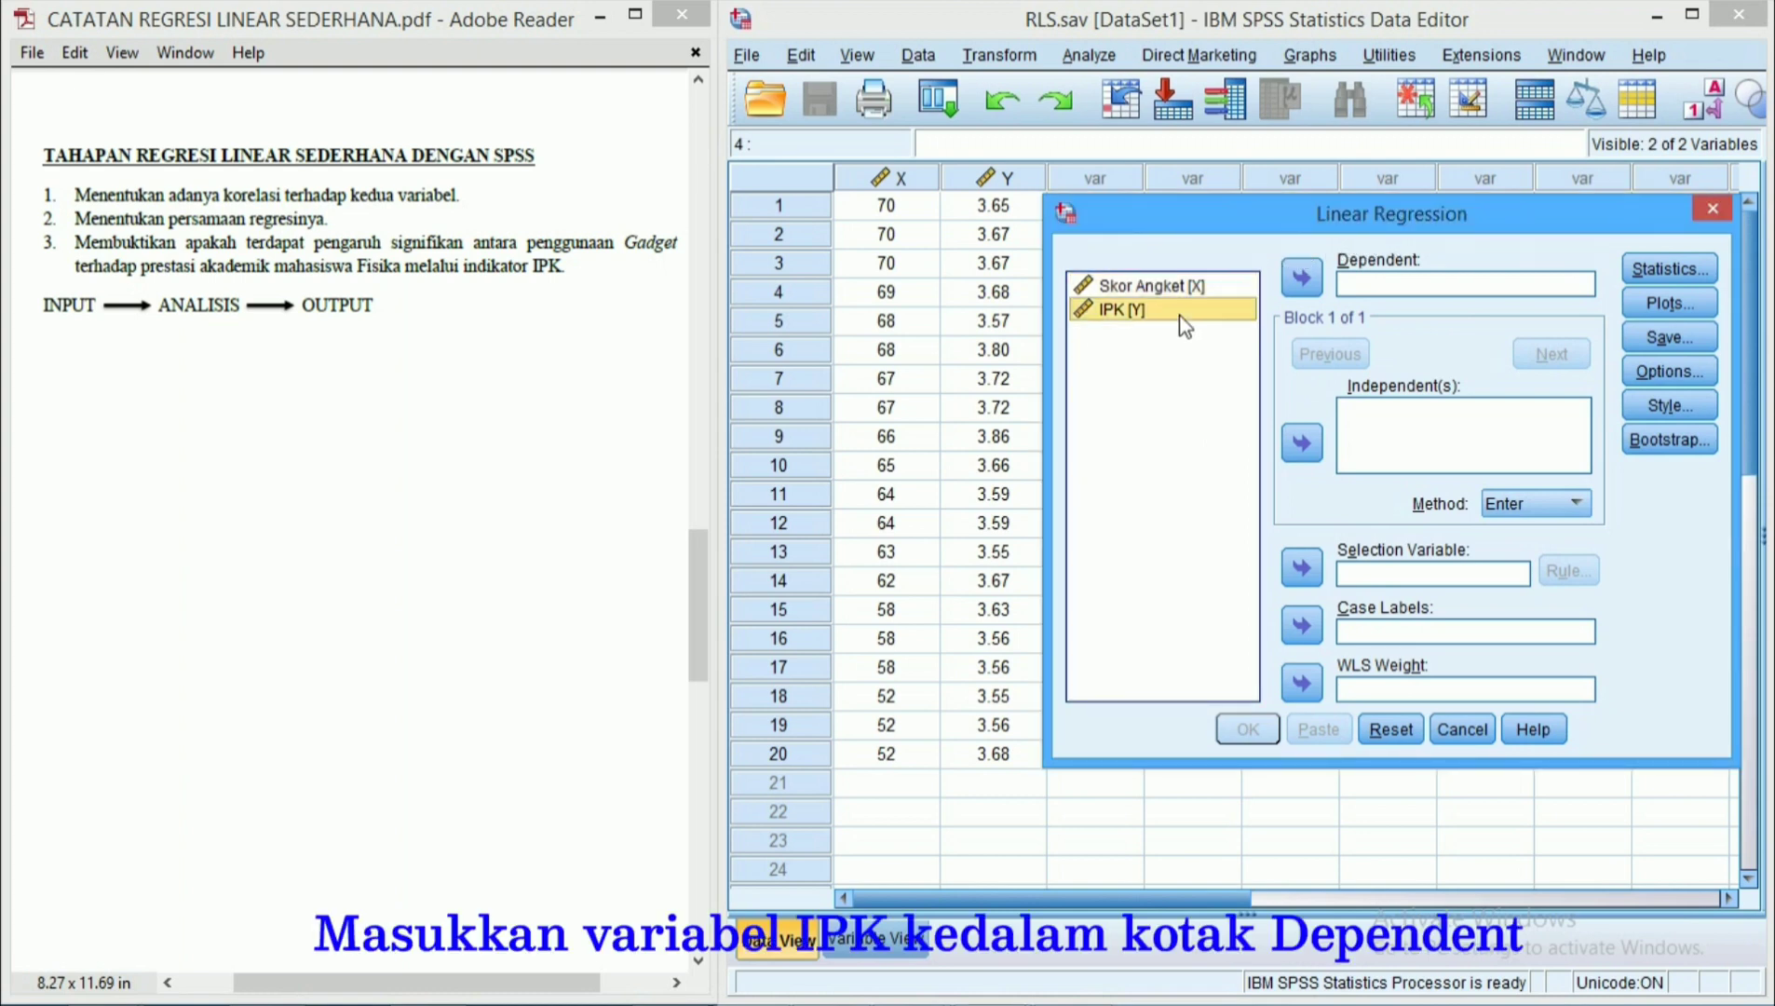
click(1304, 280)
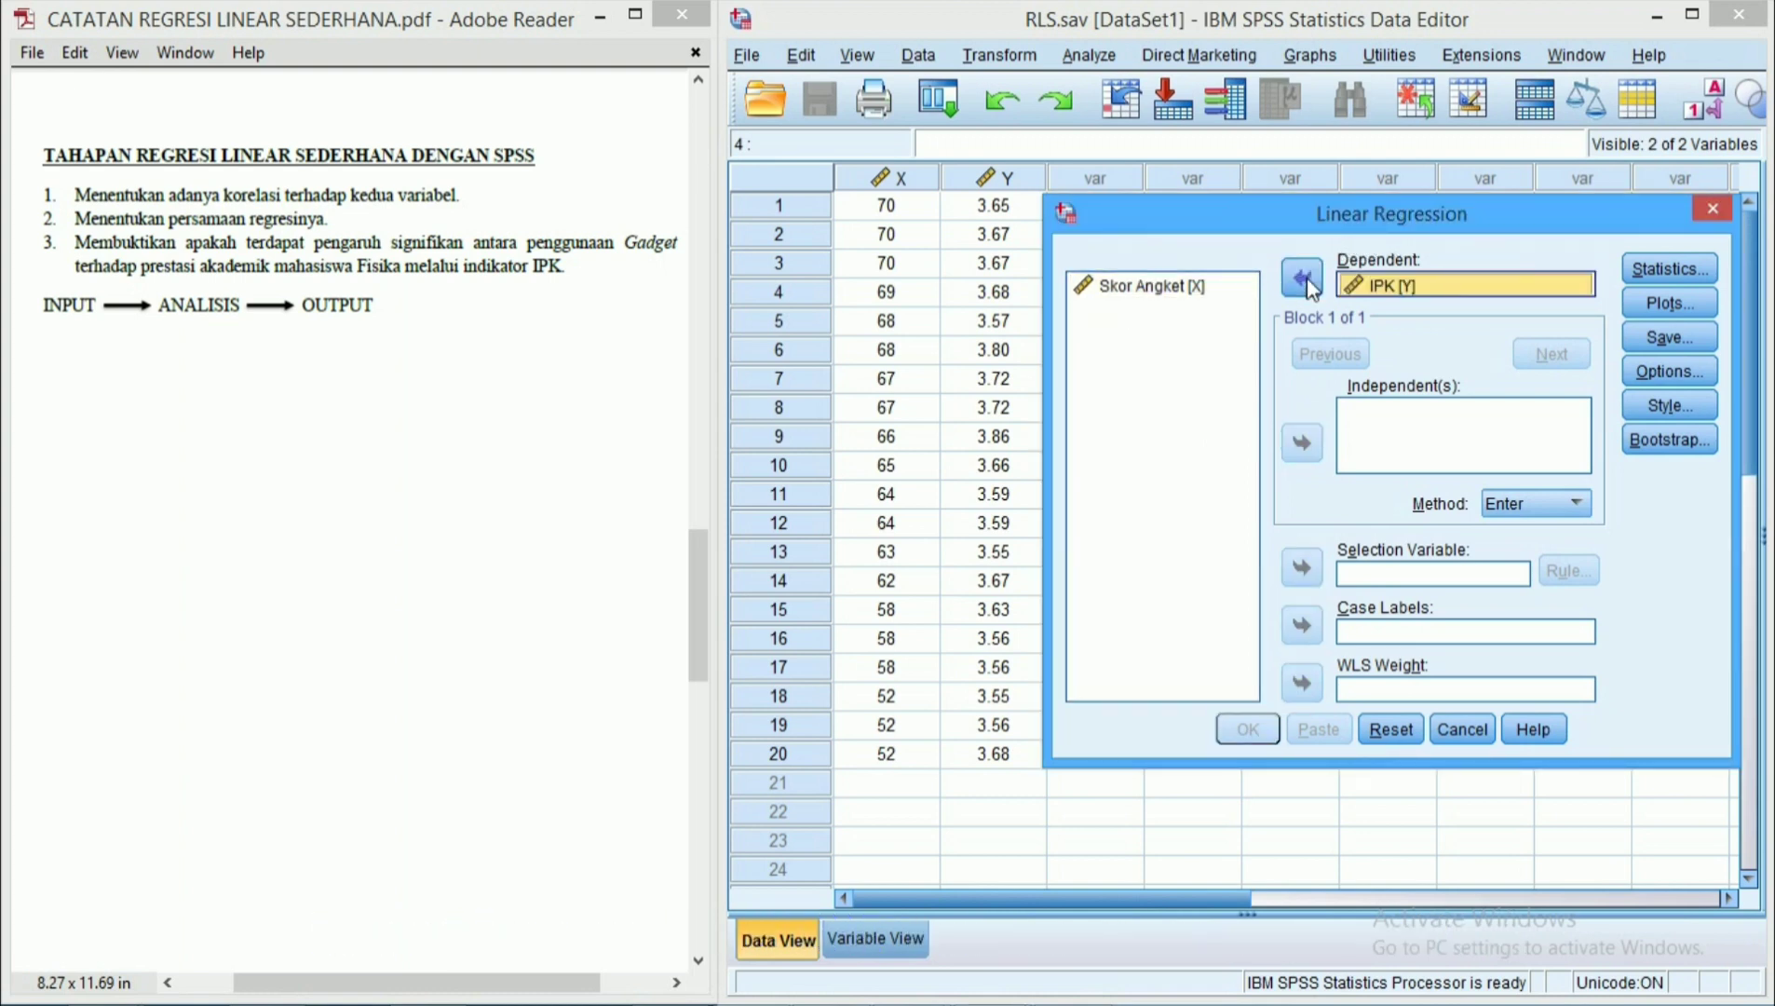
click(1162, 295)
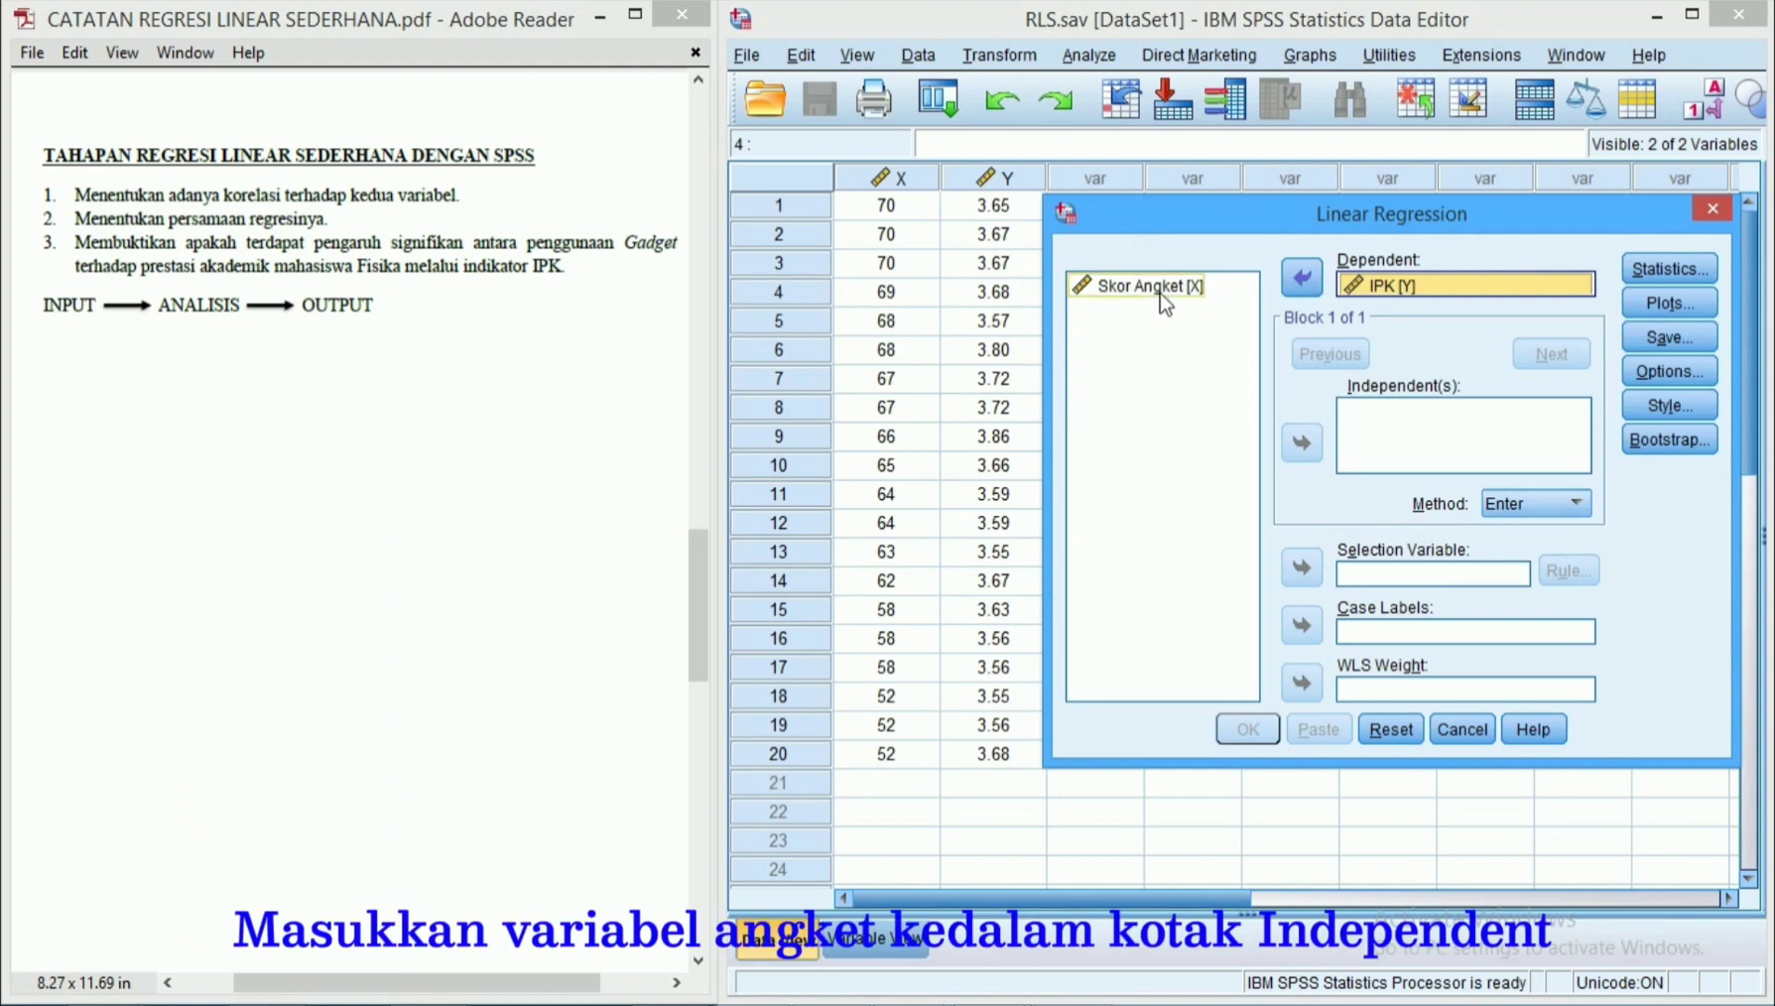
click(1304, 445)
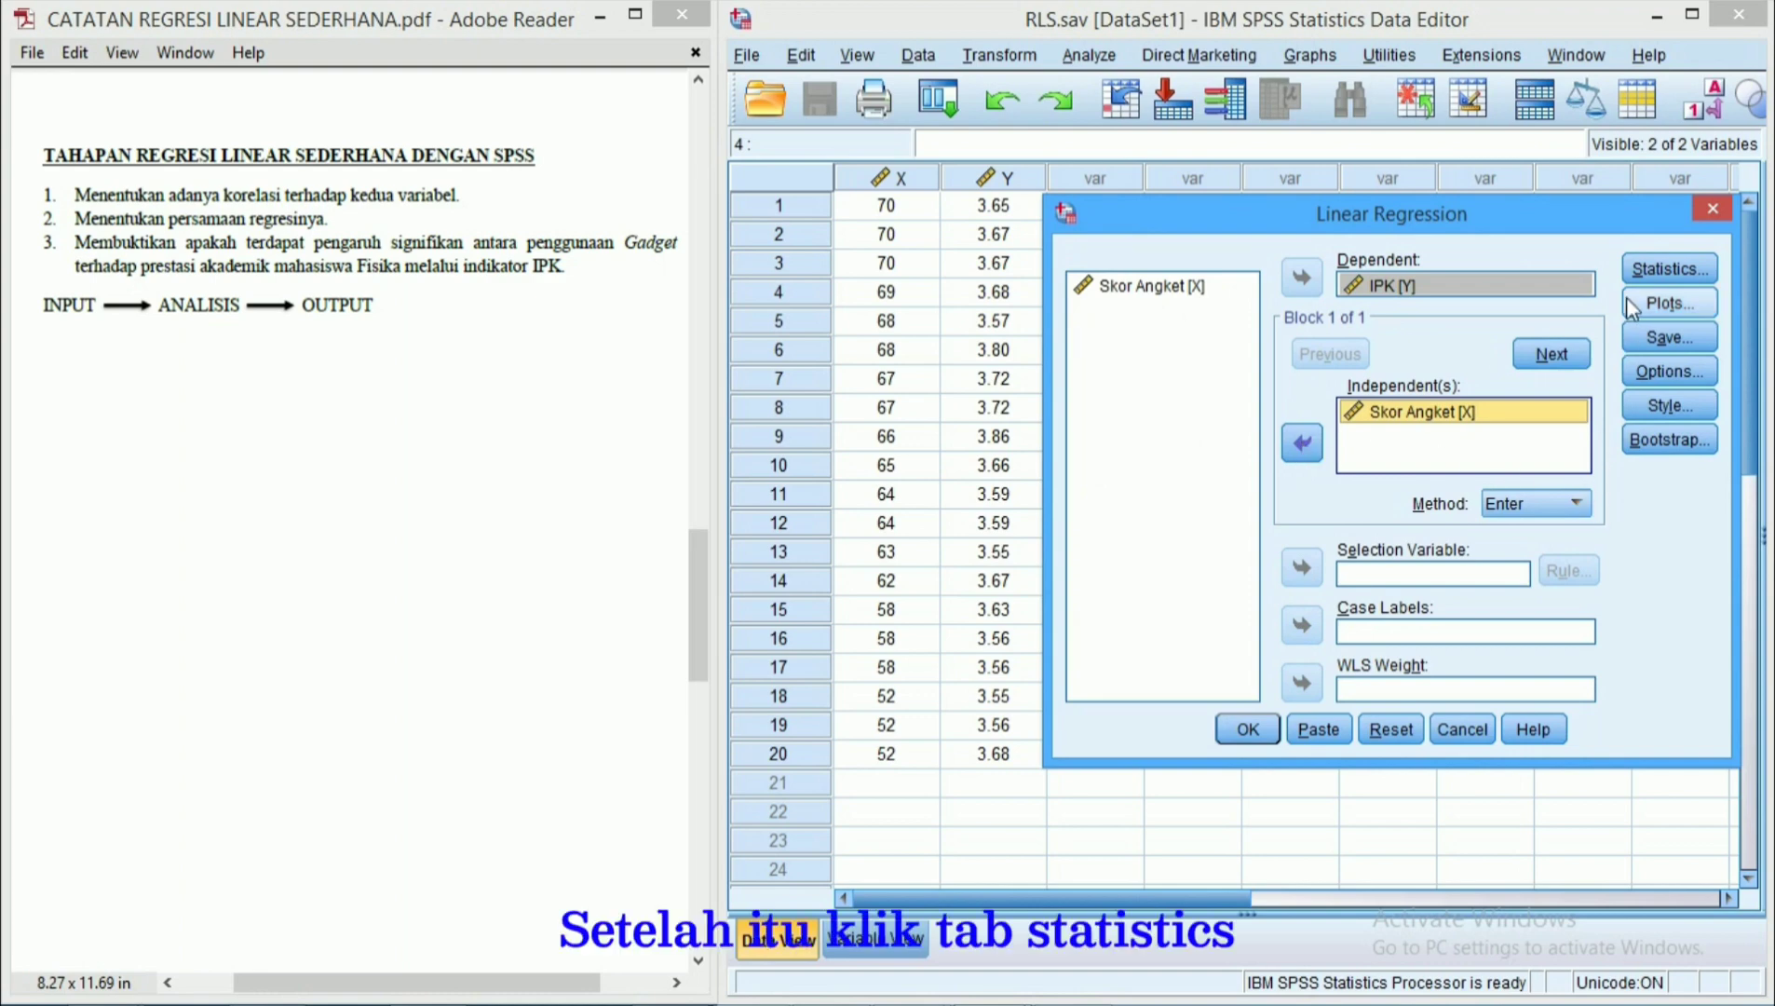
Add collinearity diagnostics and the Durbin-Watson residual test to the regression statistics
click(1647, 269)
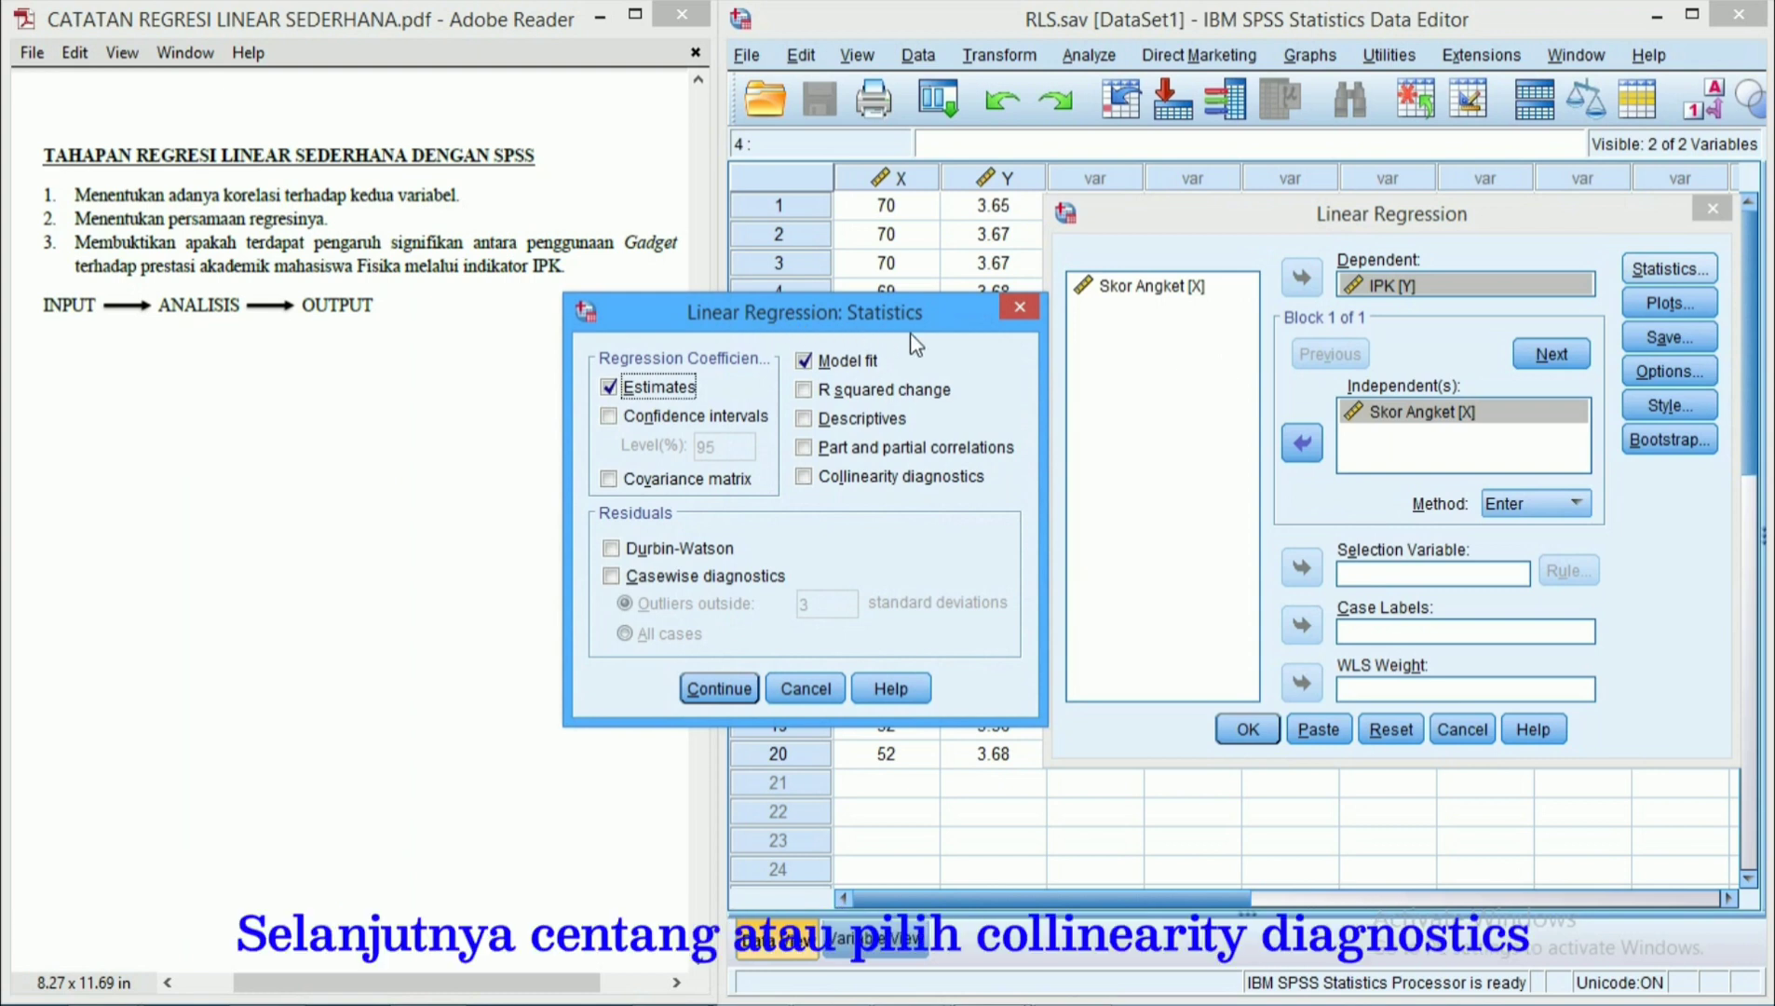
click(803, 479)
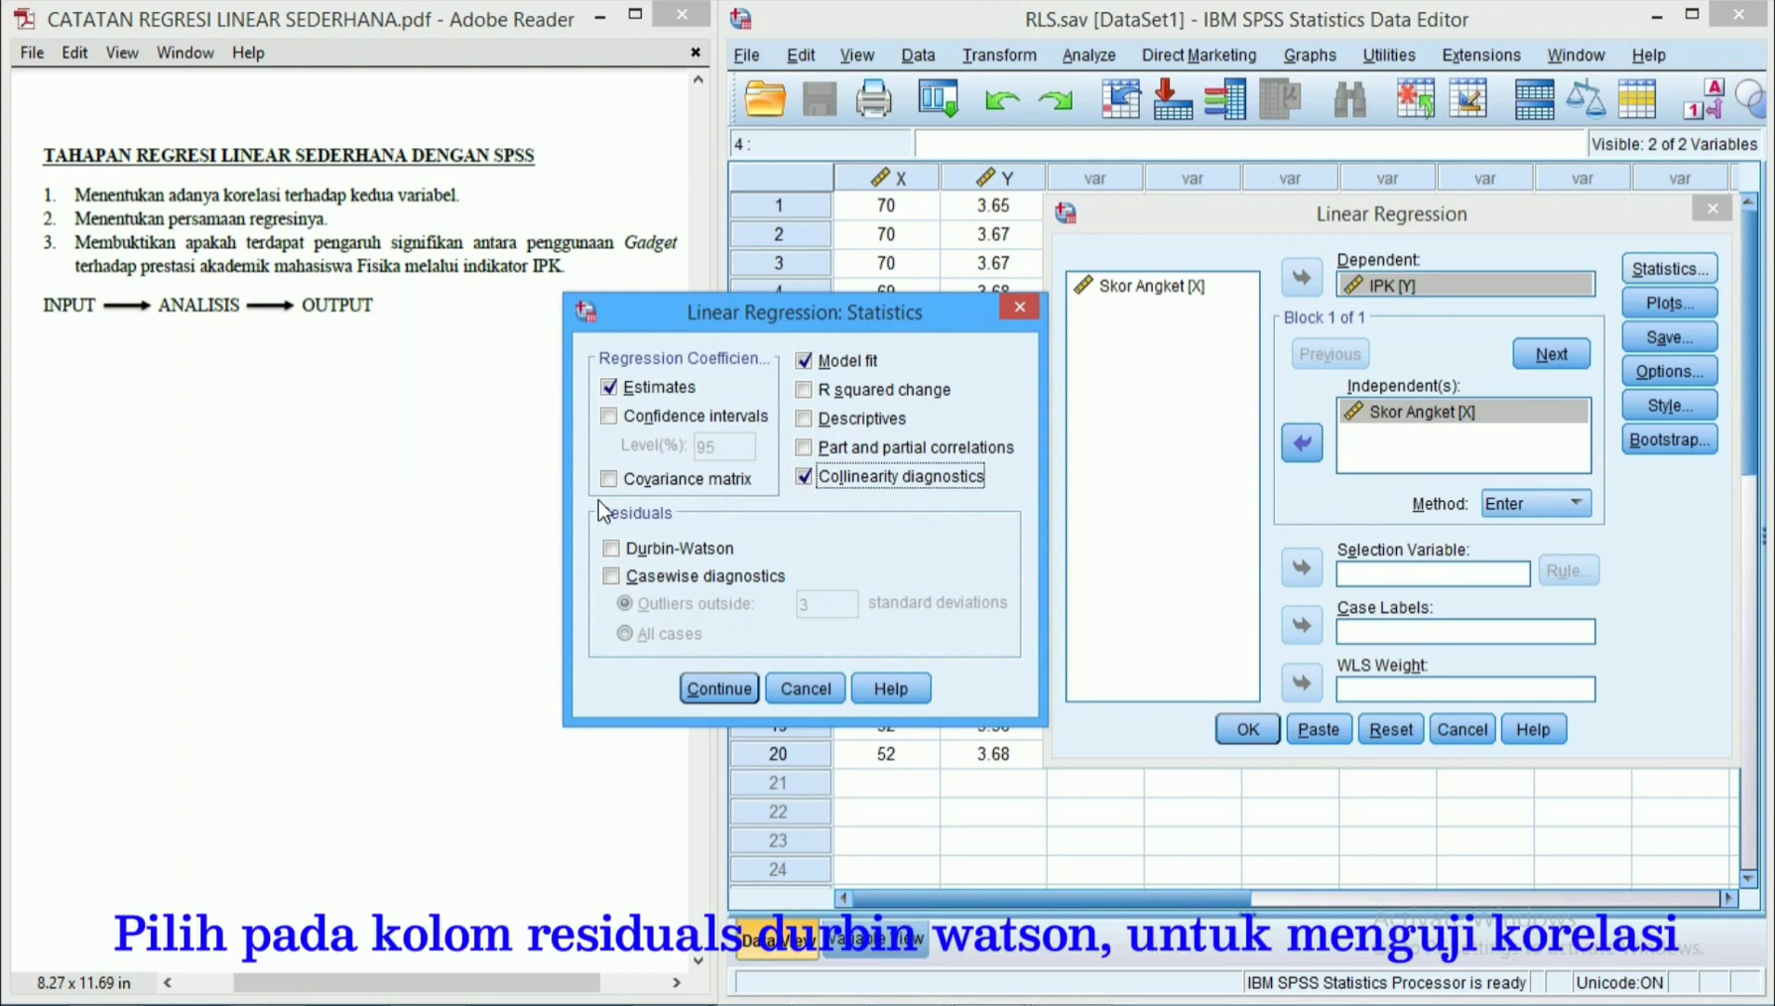
click(611, 548)
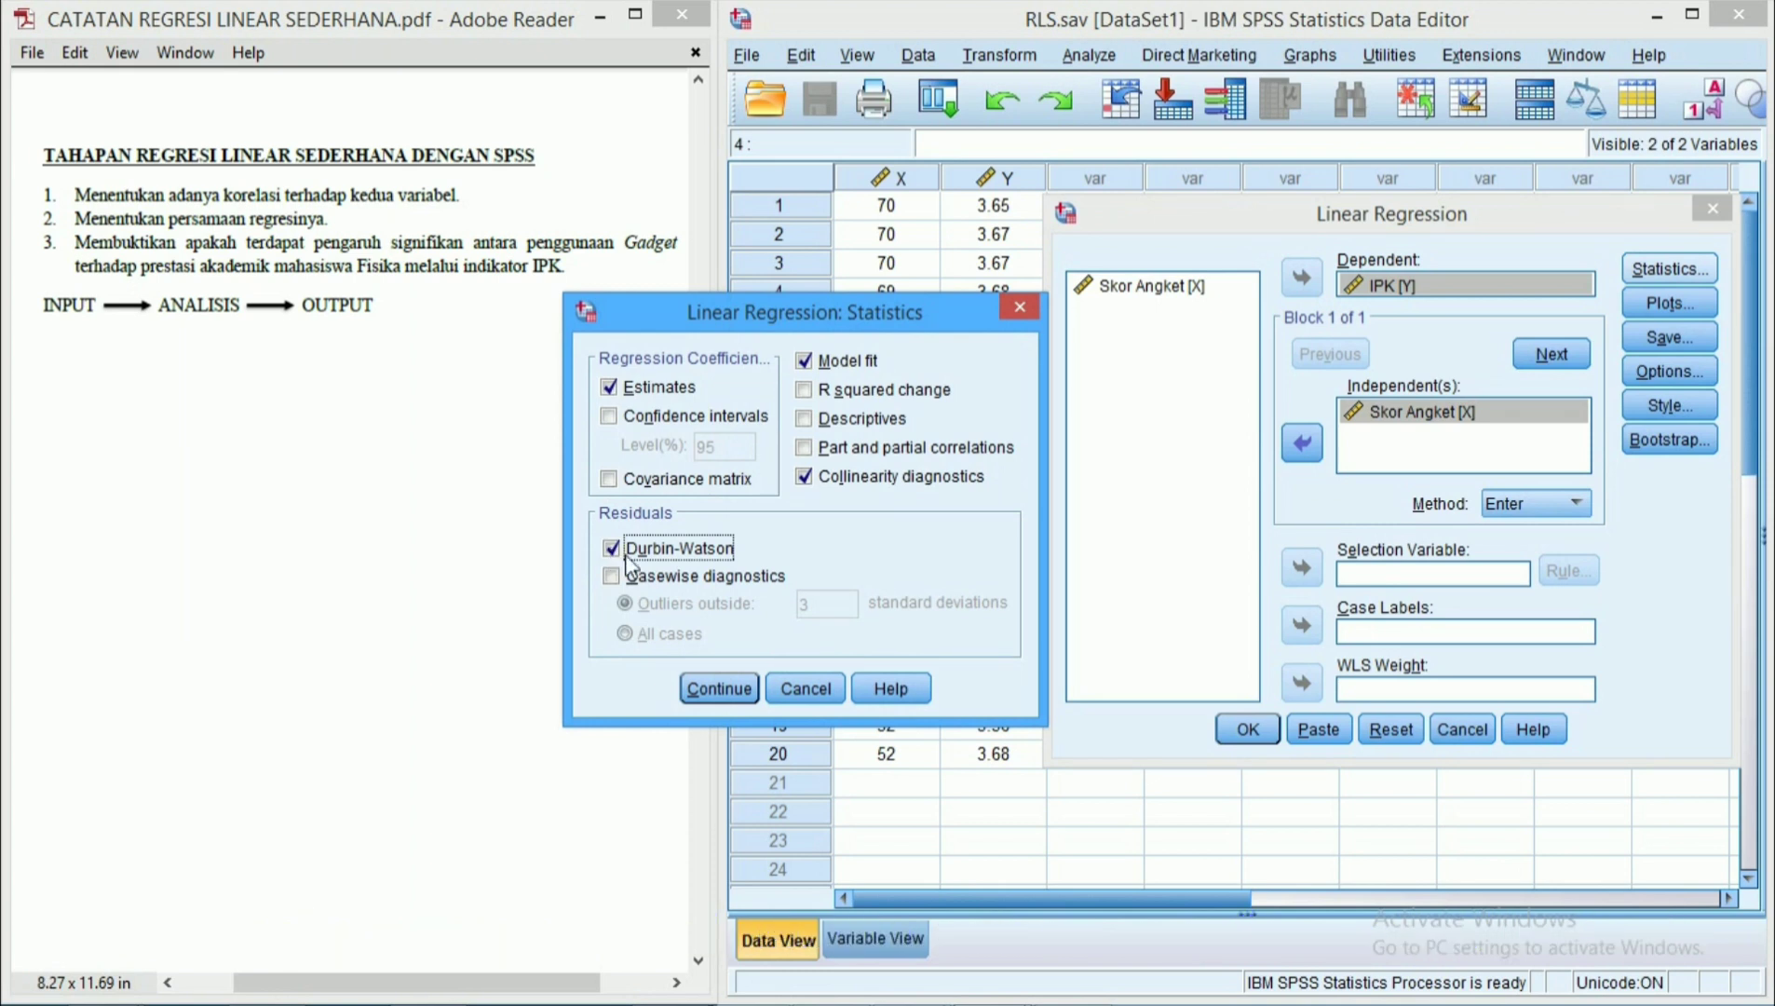
click(710, 690)
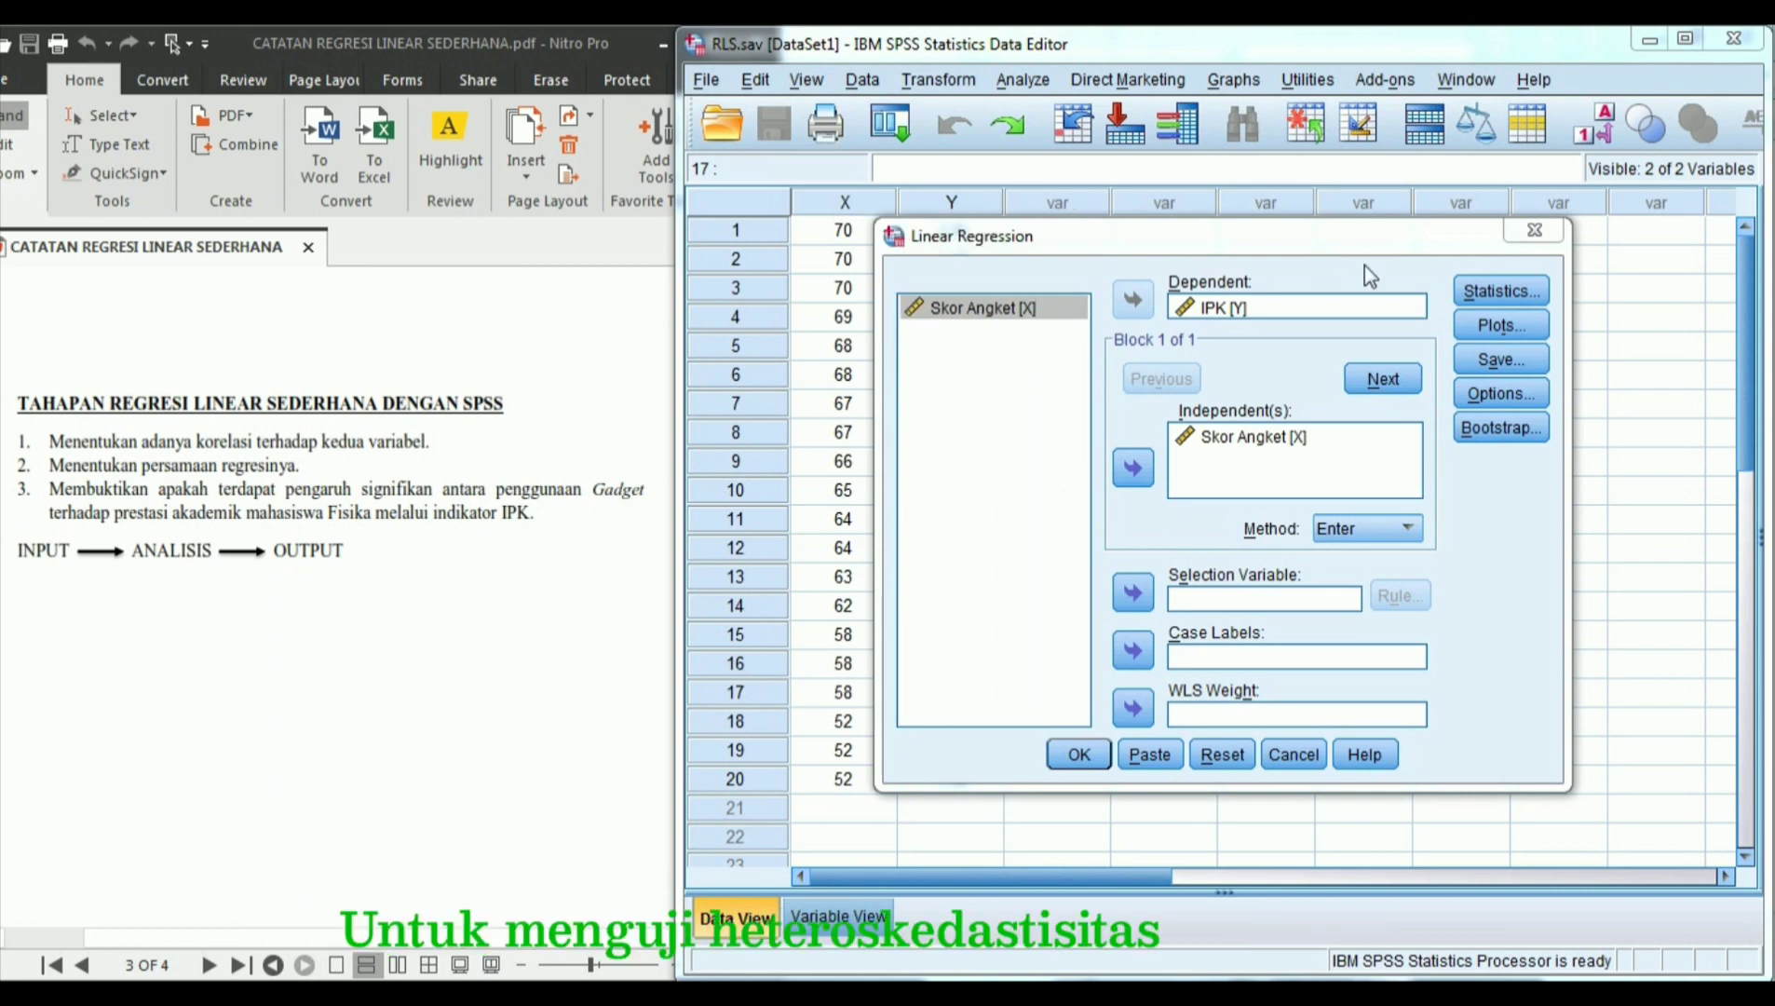
Define a residual scatterplot with *ZRESID as Y and *ZPRED as X, and include the normal probability plot
click(1525, 326)
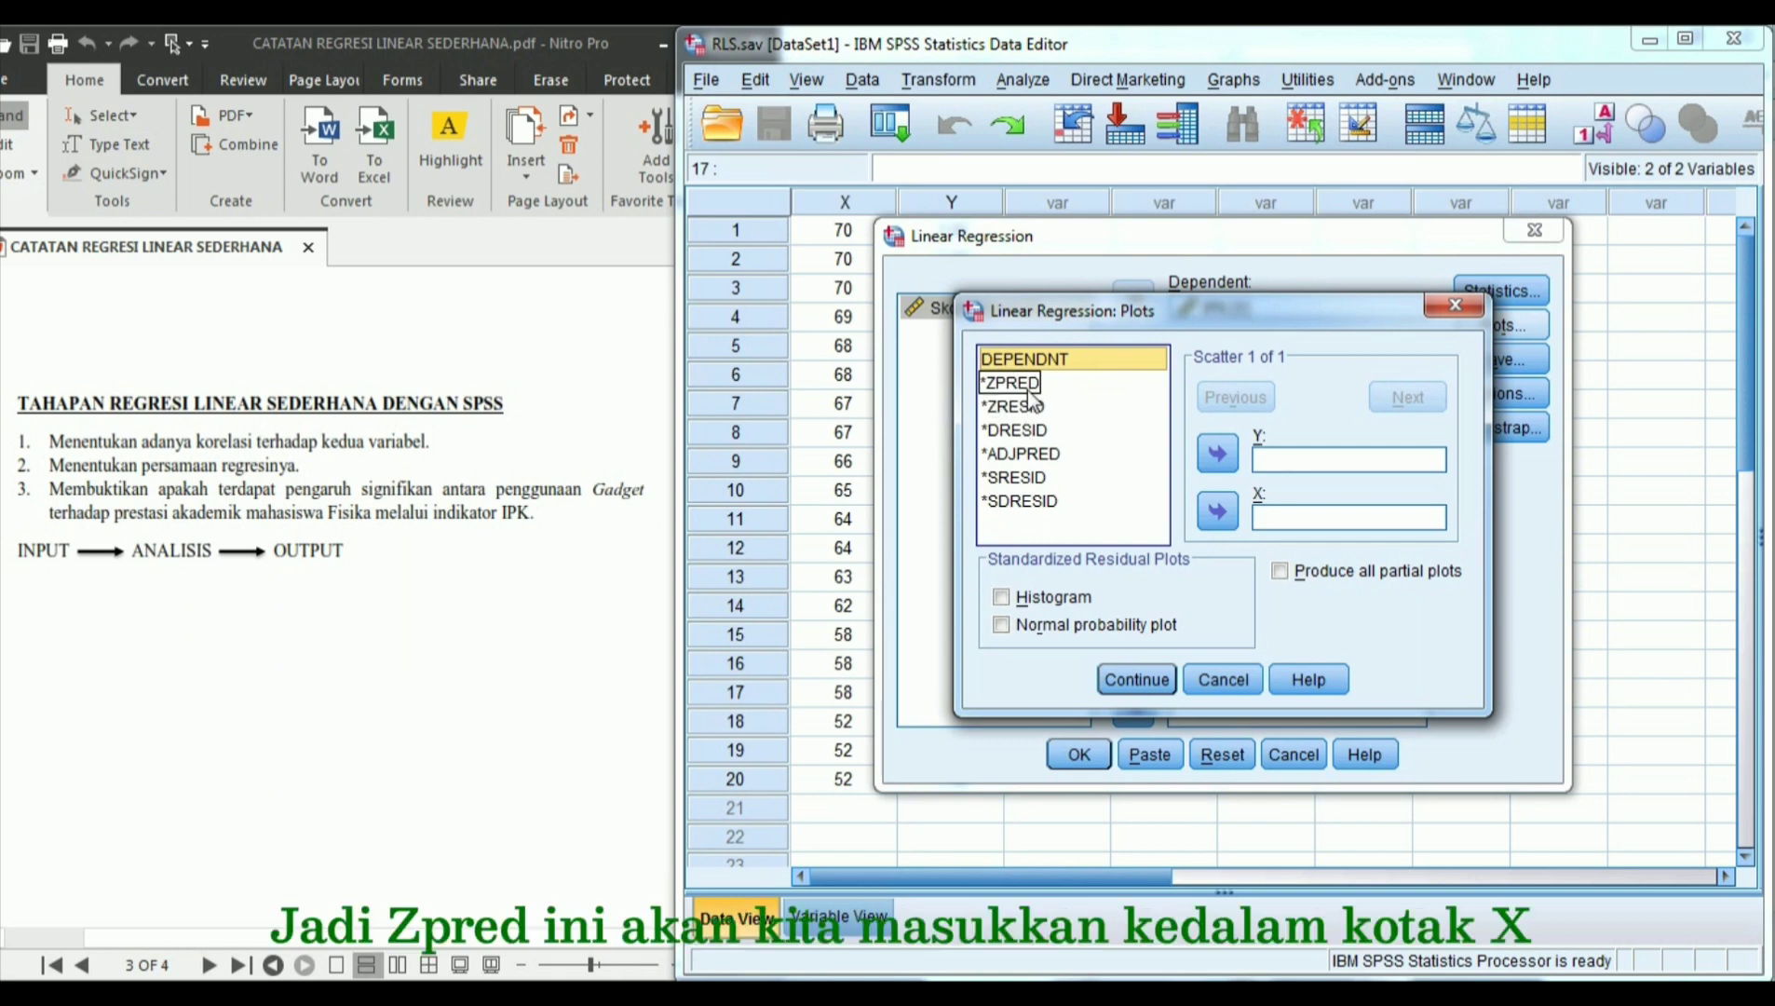
click(1024, 385)
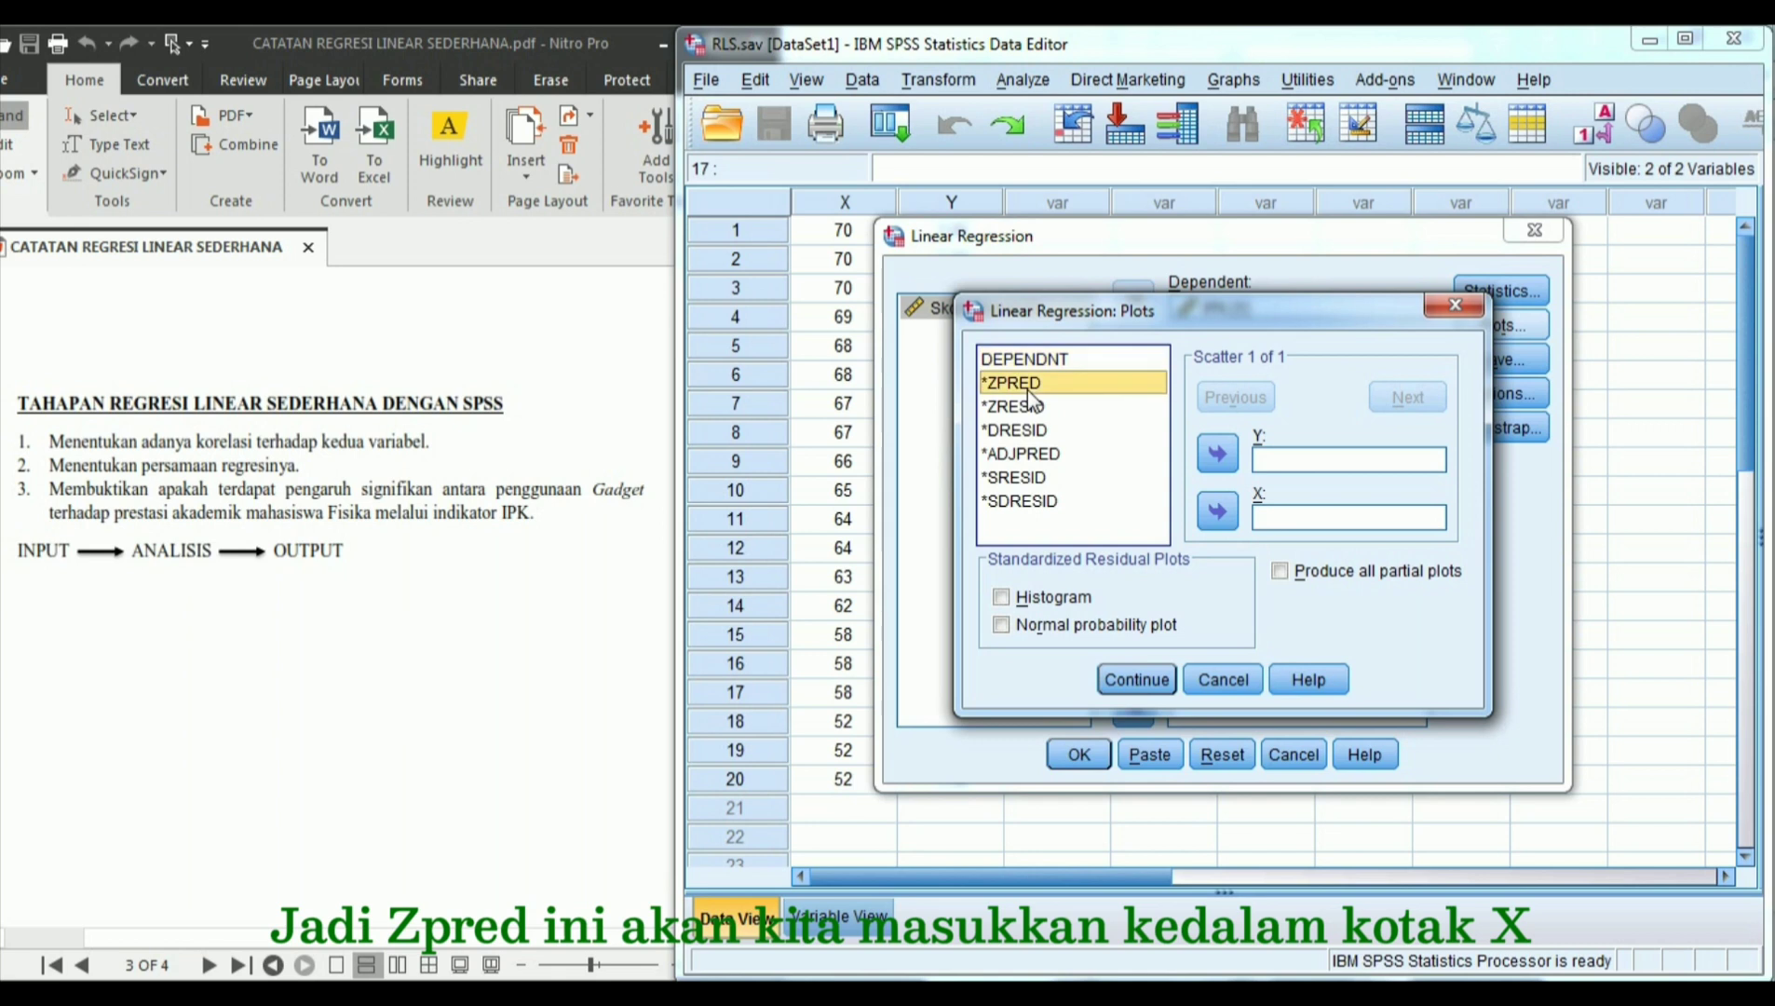
click(1213, 513)
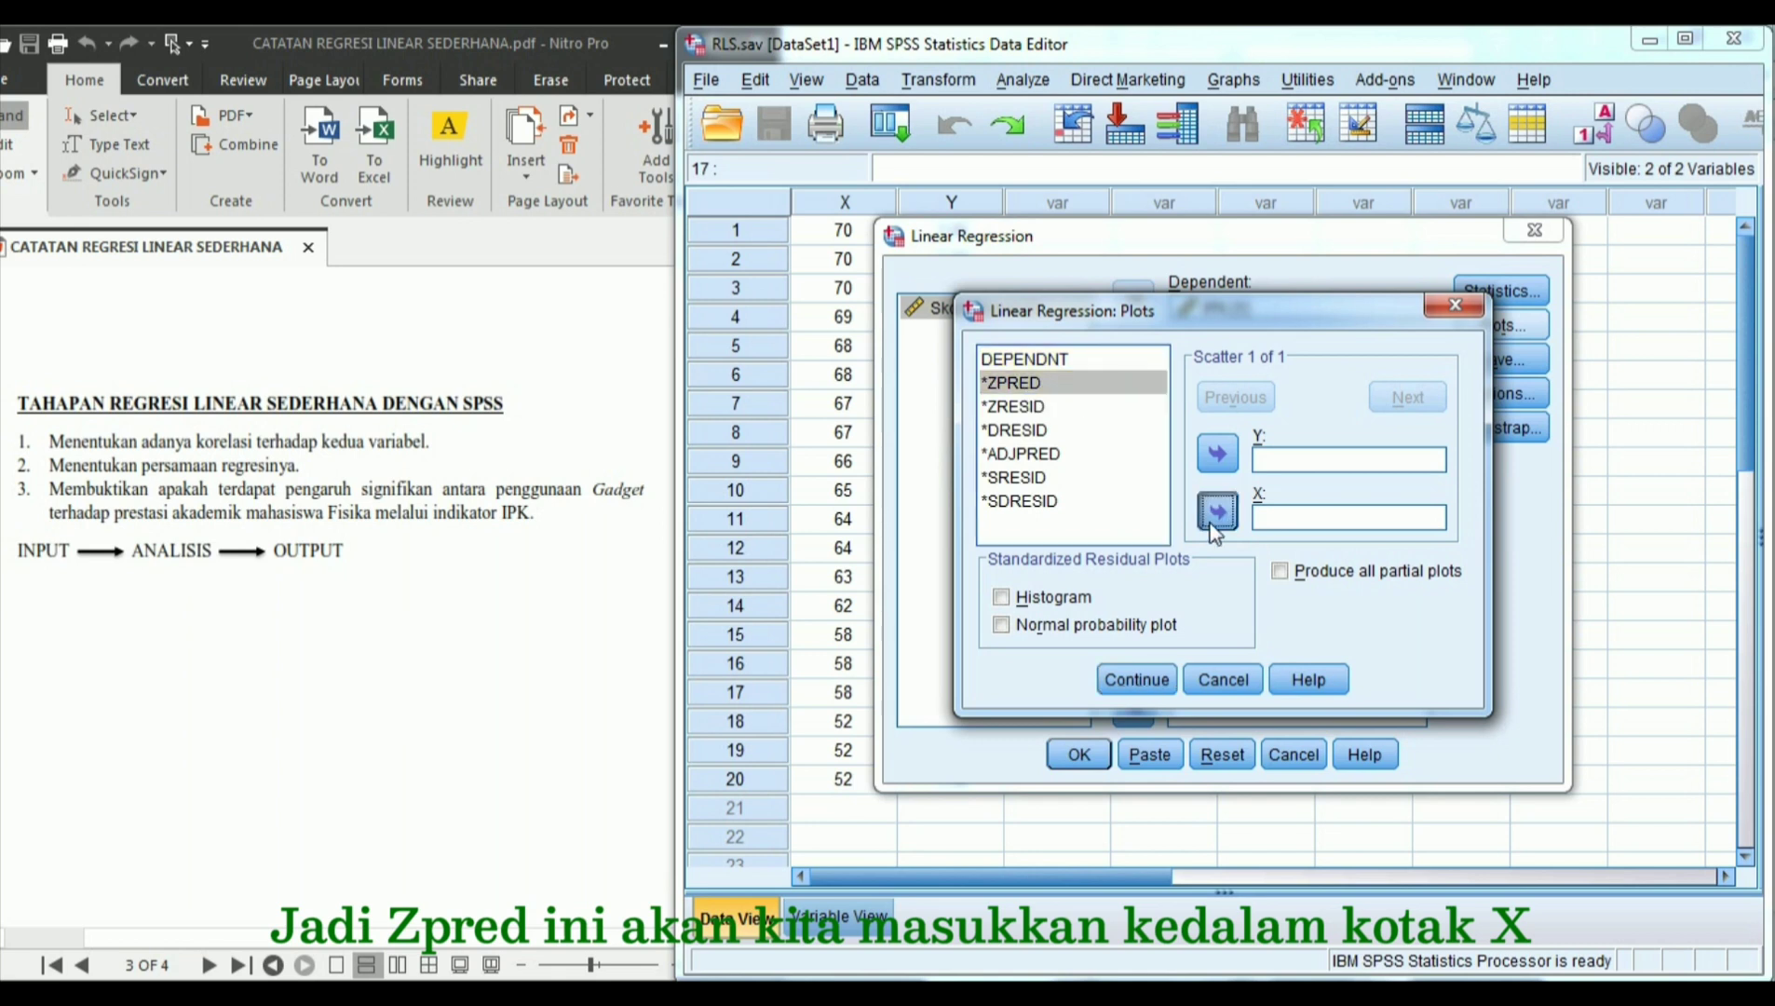
click(1015, 409)
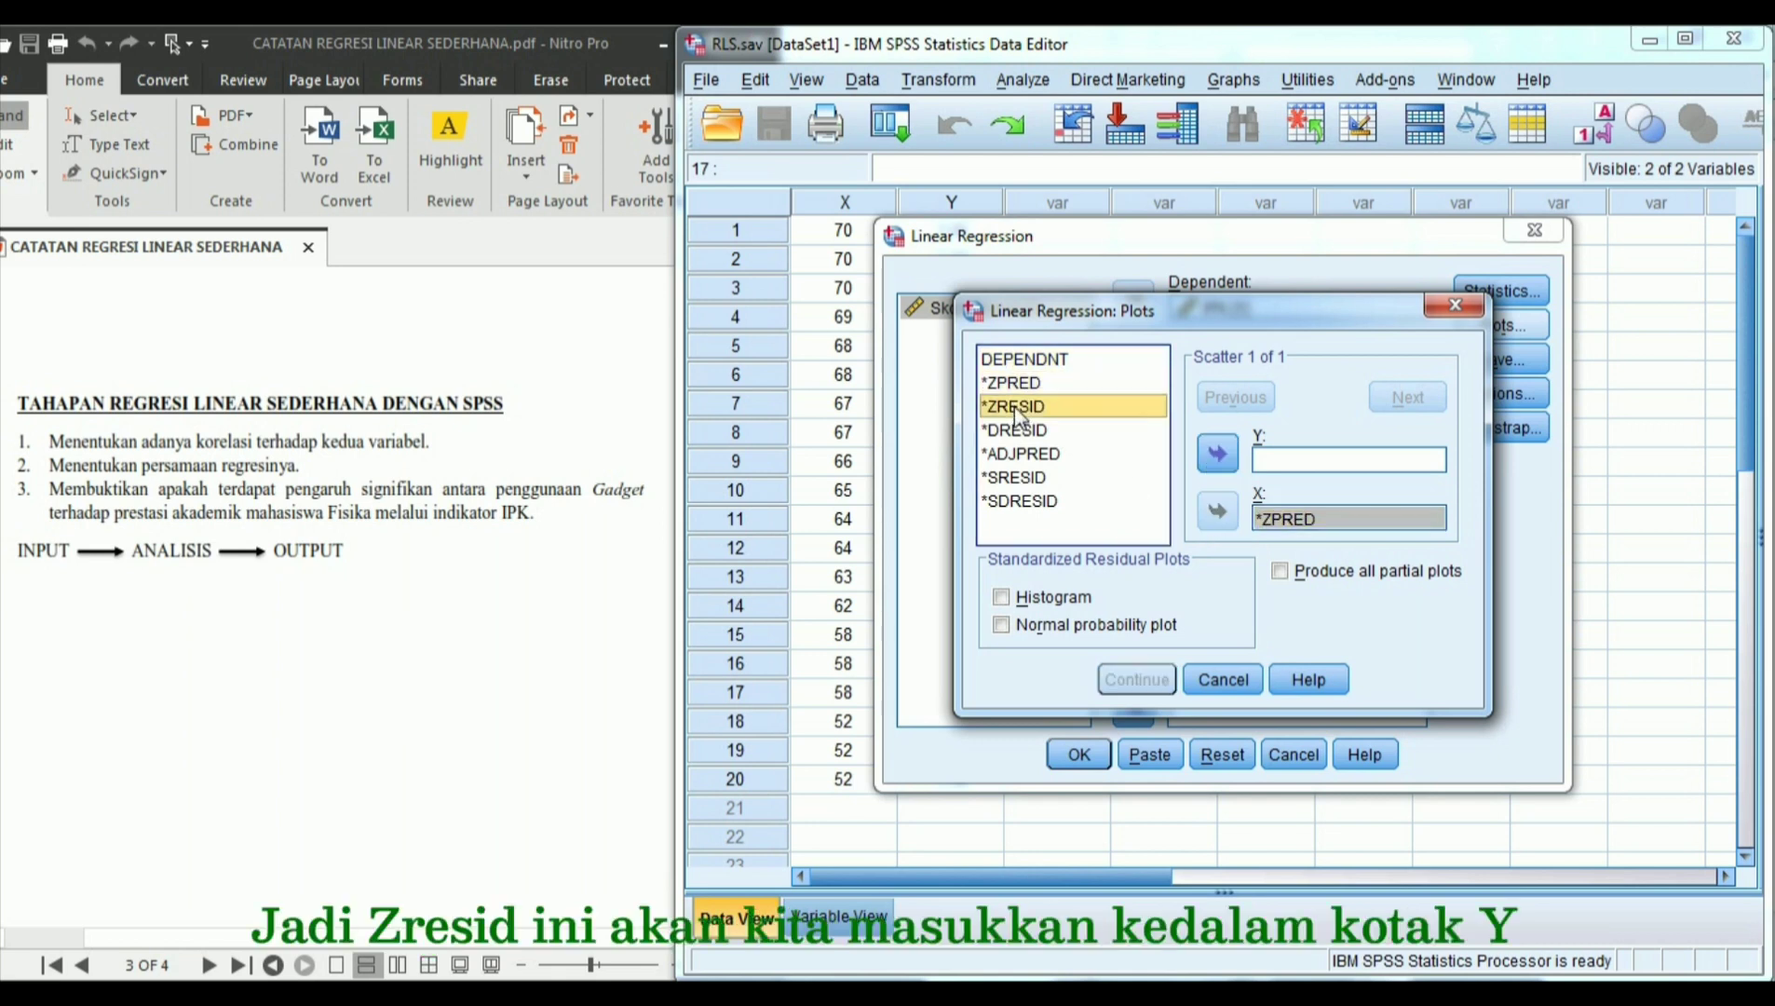
click(1217, 459)
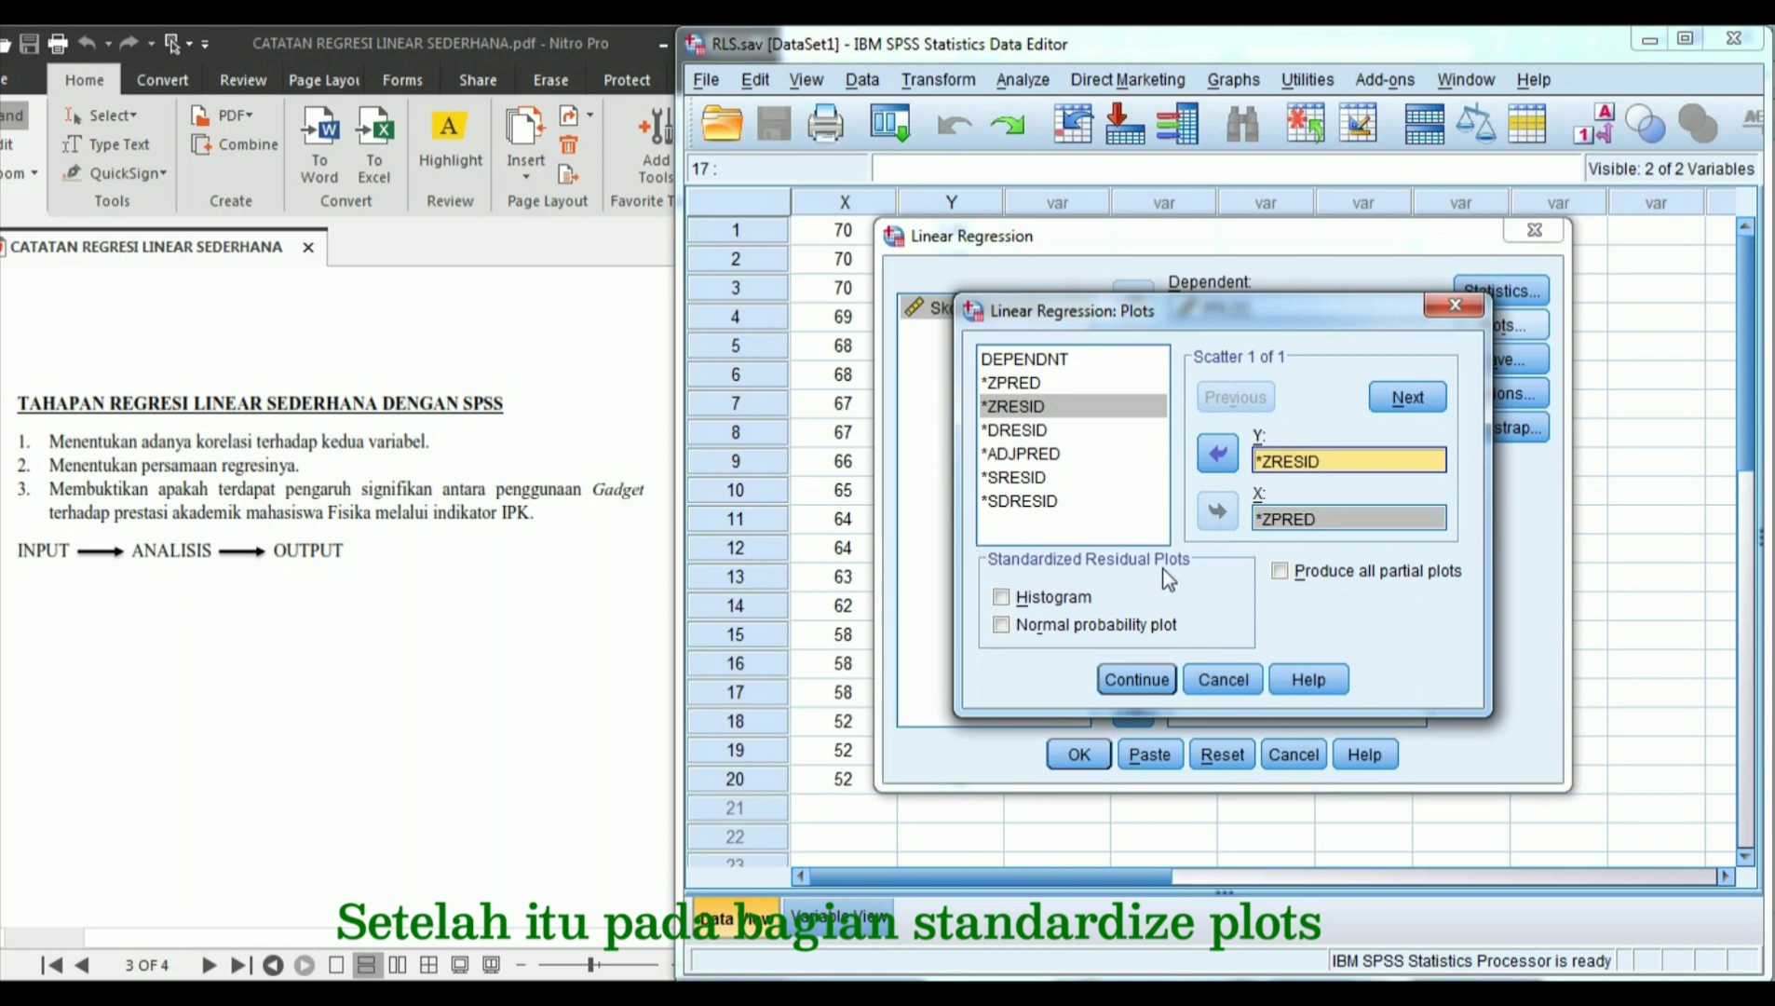
click(1003, 629)
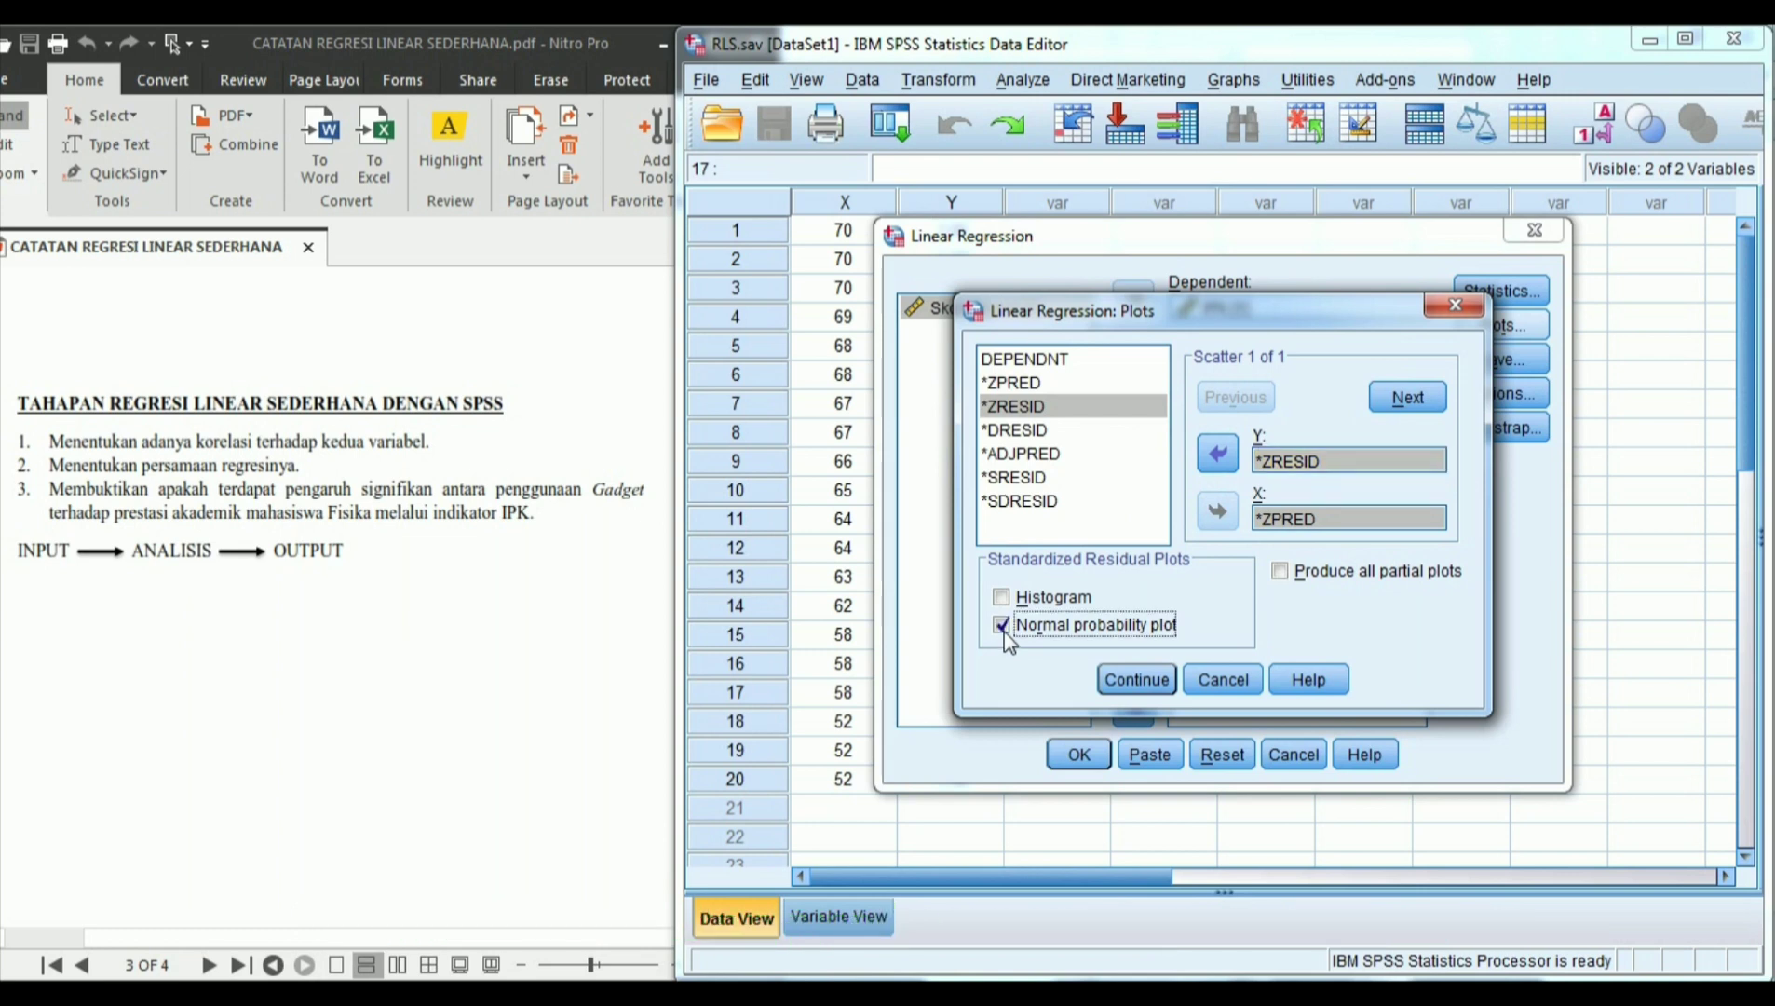
click(1151, 676)
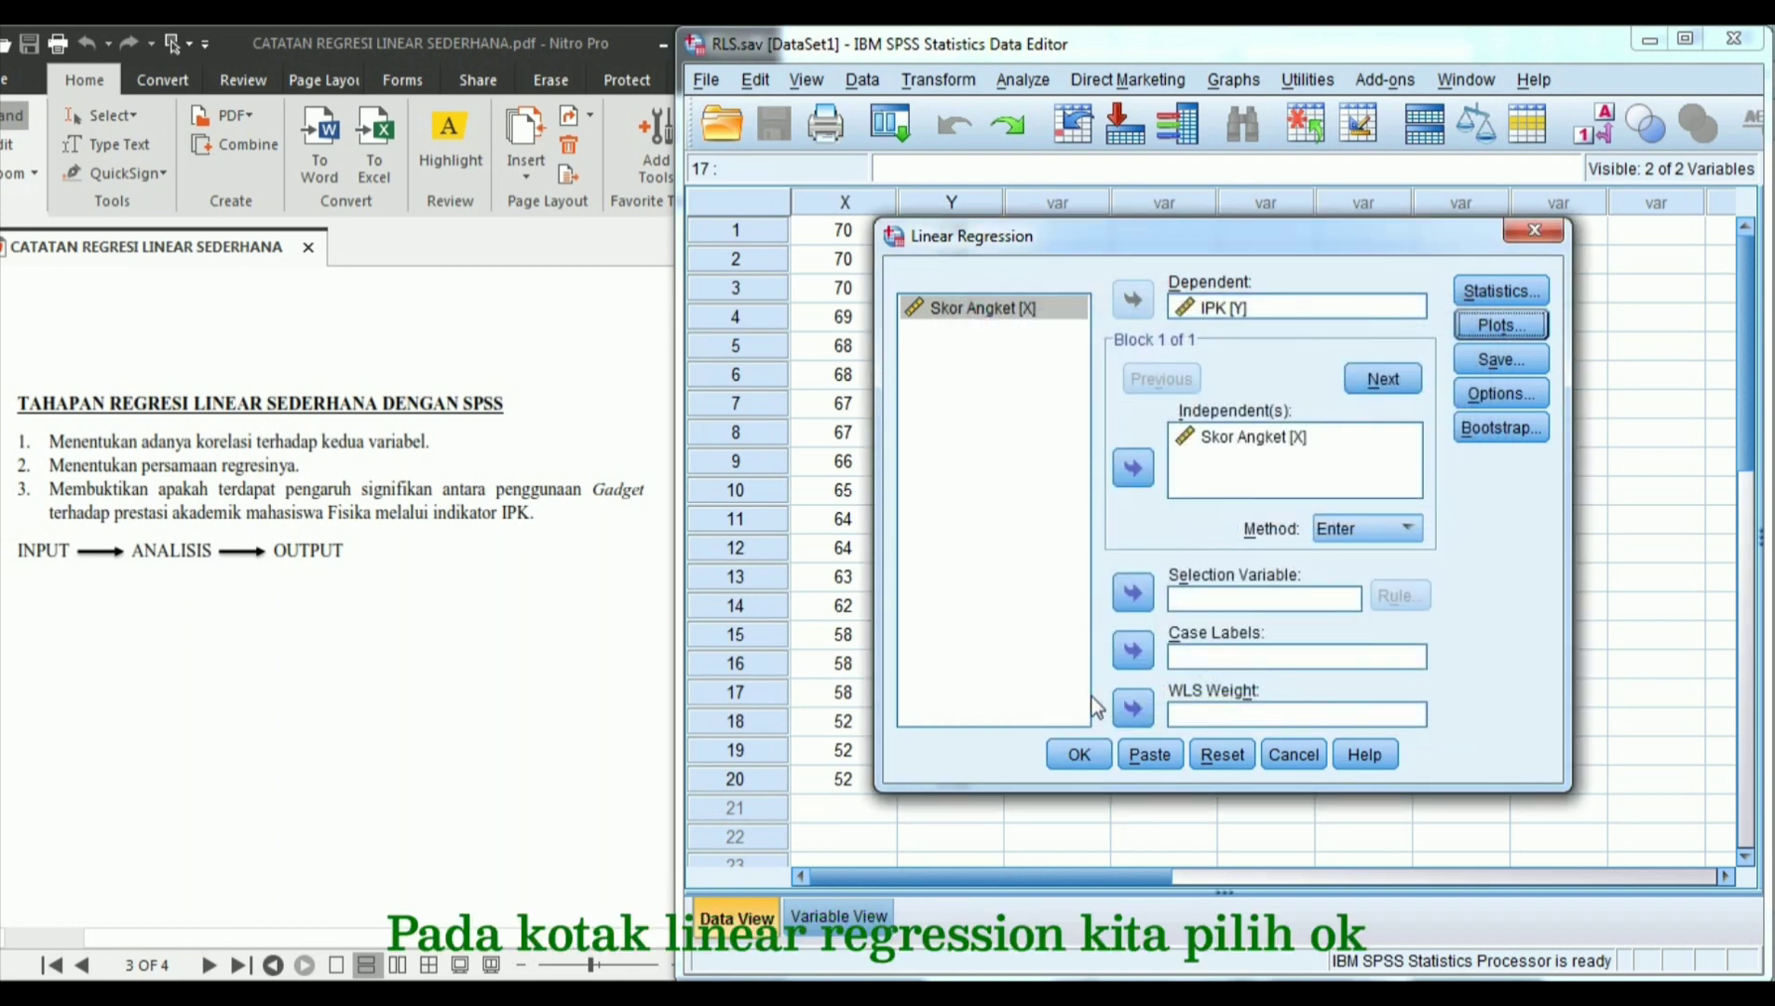
Run the linear regression and review the output from the command syntax through the Model Summary table
click(1086, 756)
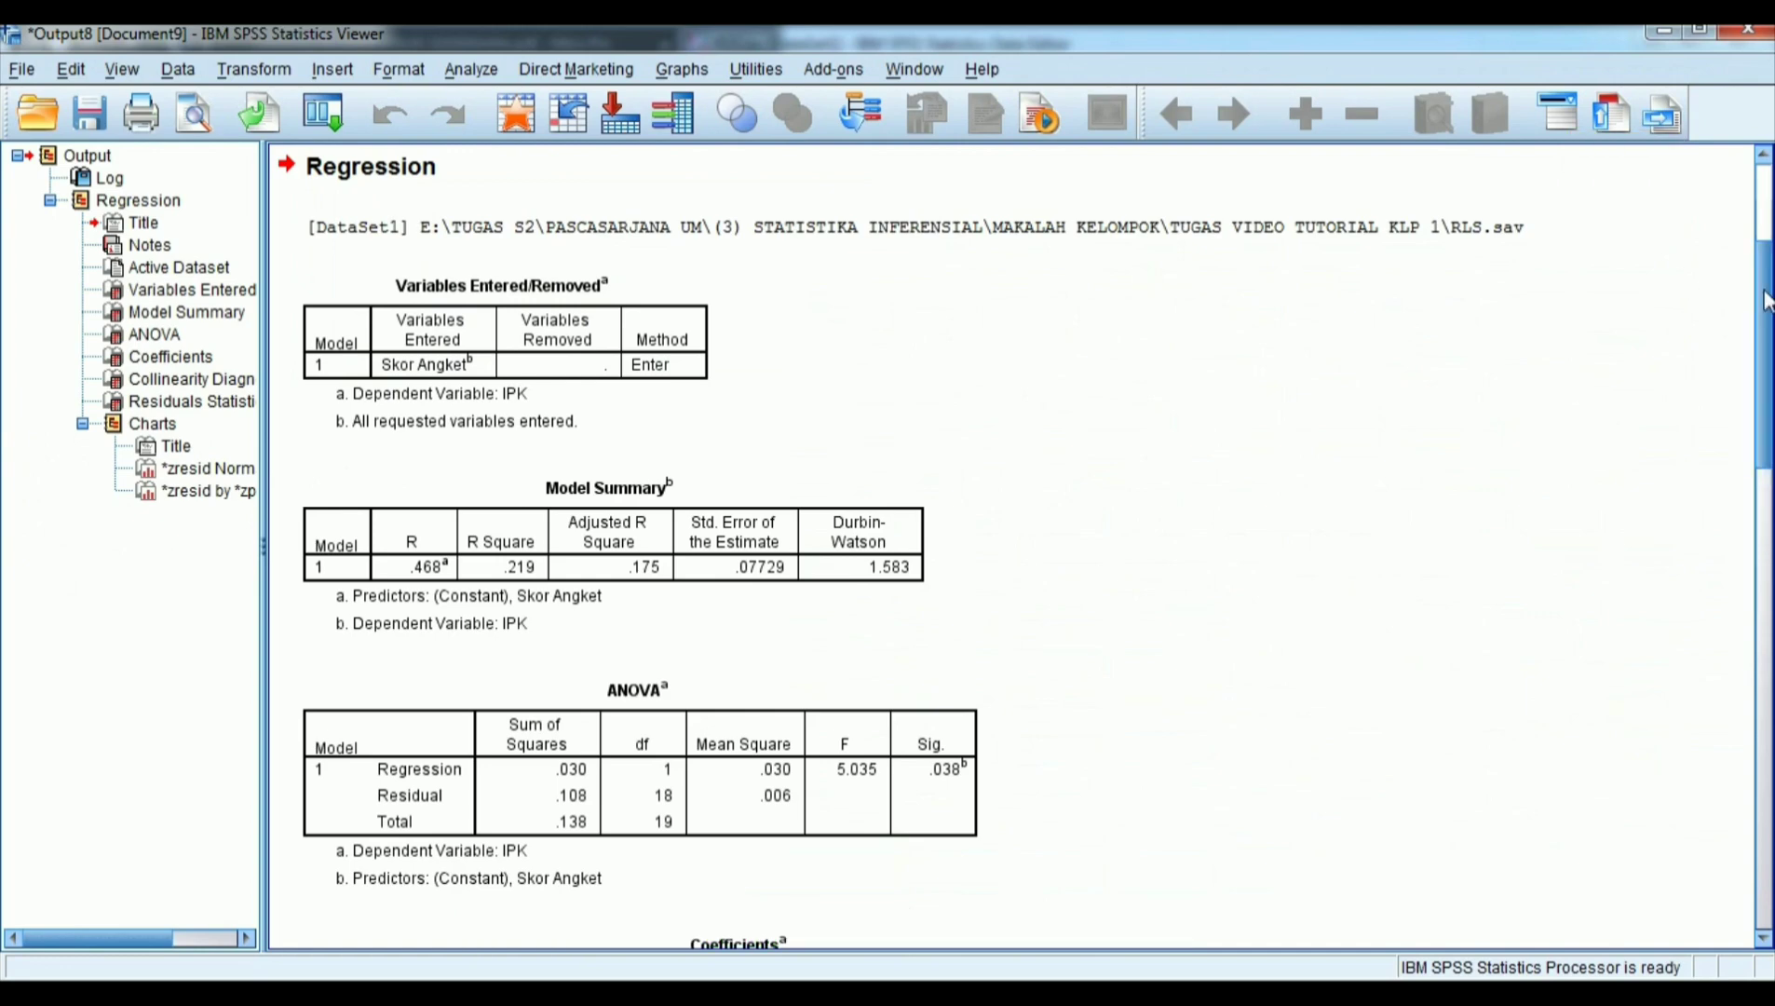
drag(1767, 303, 1768, 236)
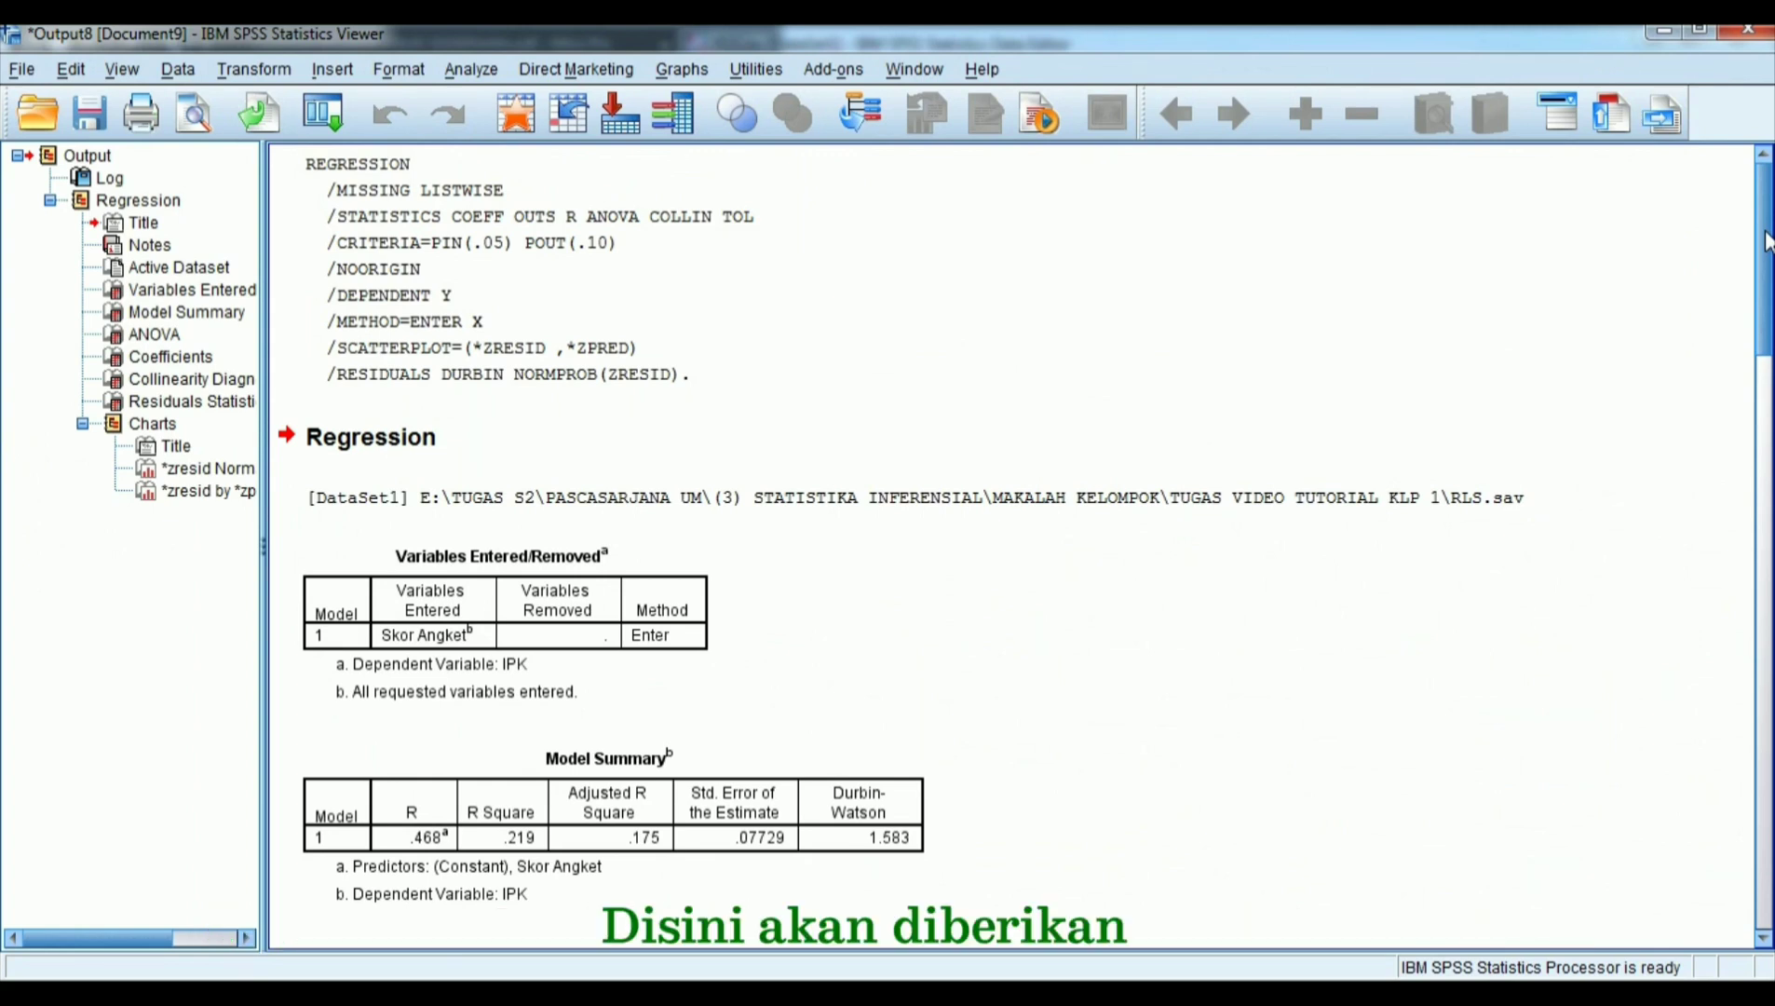
mouse_move(1768, 240)
mouse_down()
mouse_move(1767, 573)
mouse_move(1767, 219)
mouse_up()
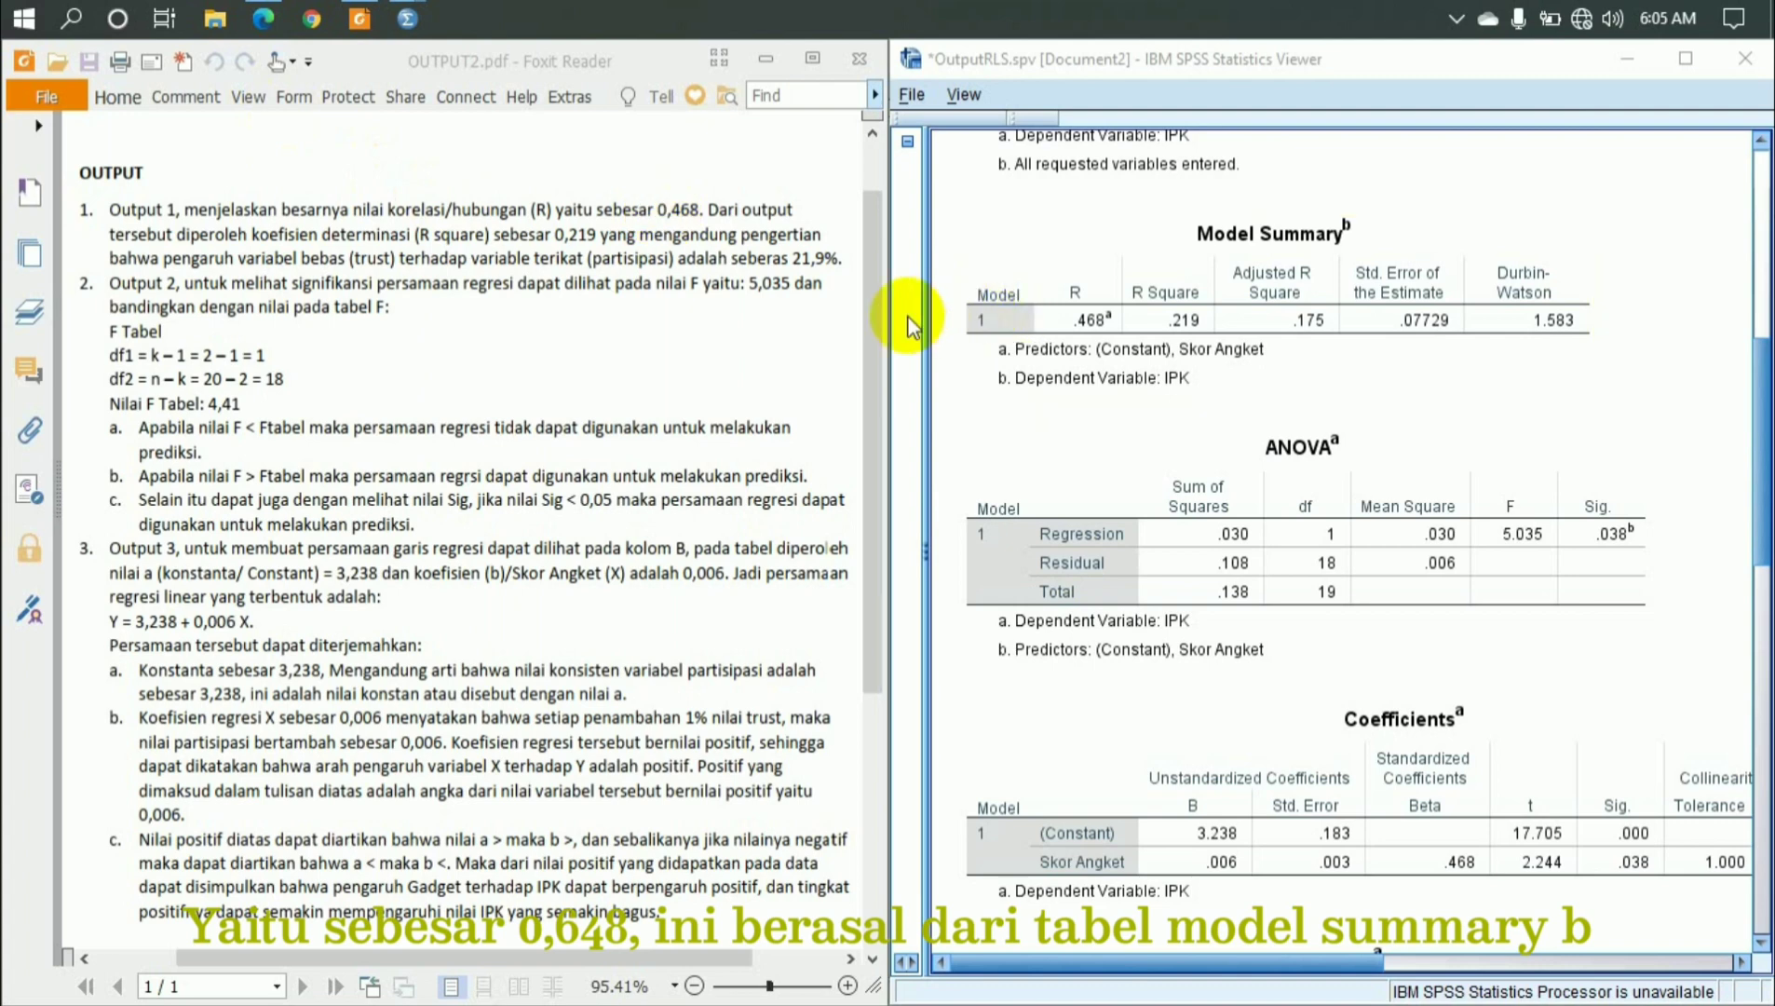
click(1149, 317)
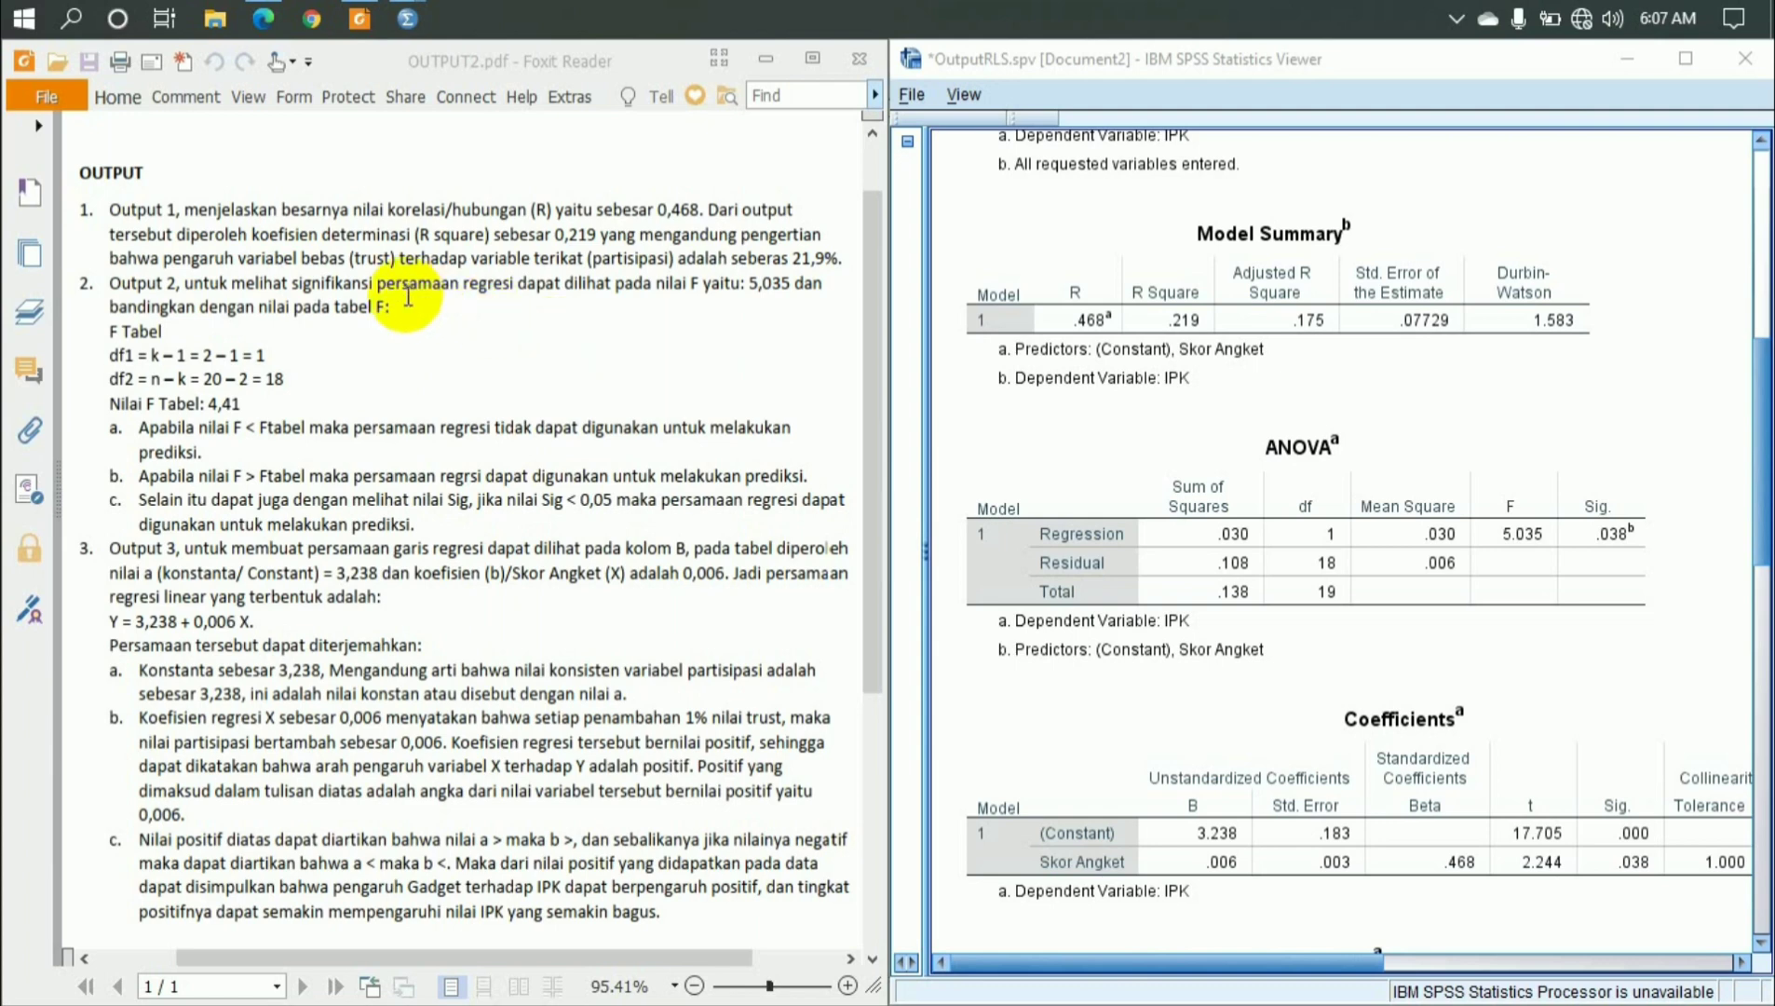
Switch to tabel-f-0-05.pdf in Edge, look up the F value for N1 = 1 and N2 = 18, and return to the regression output
click(263, 20)
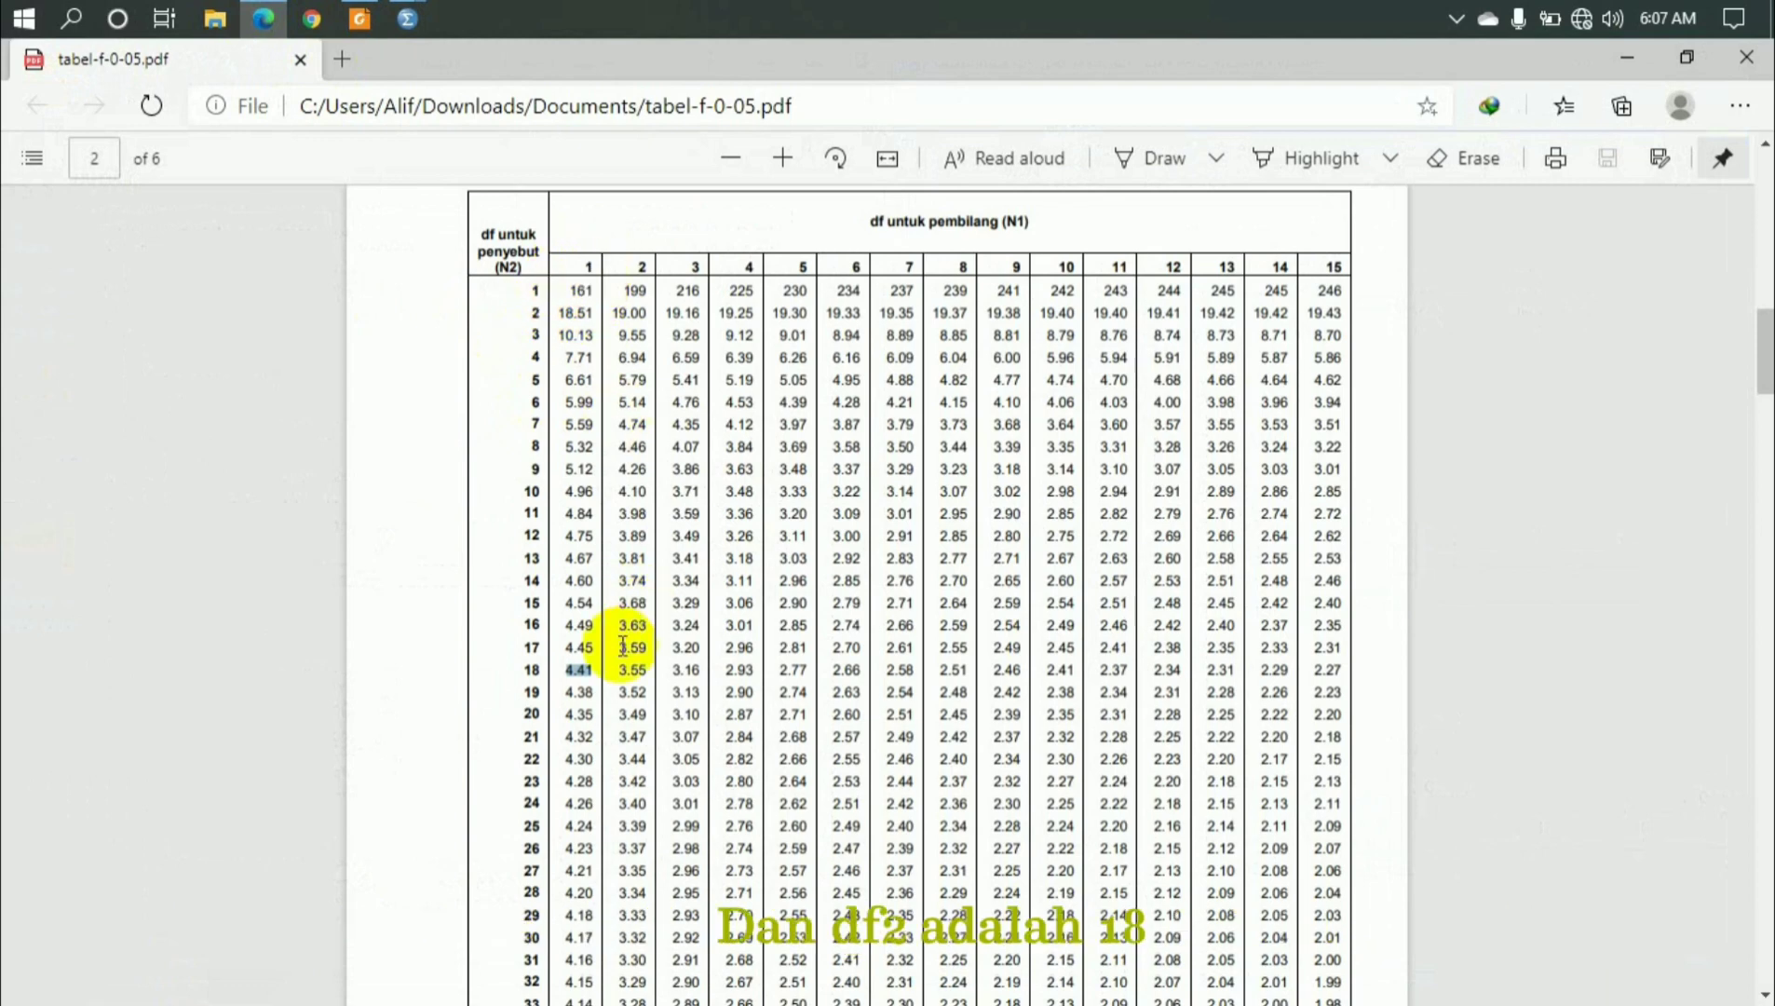
click(570, 636)
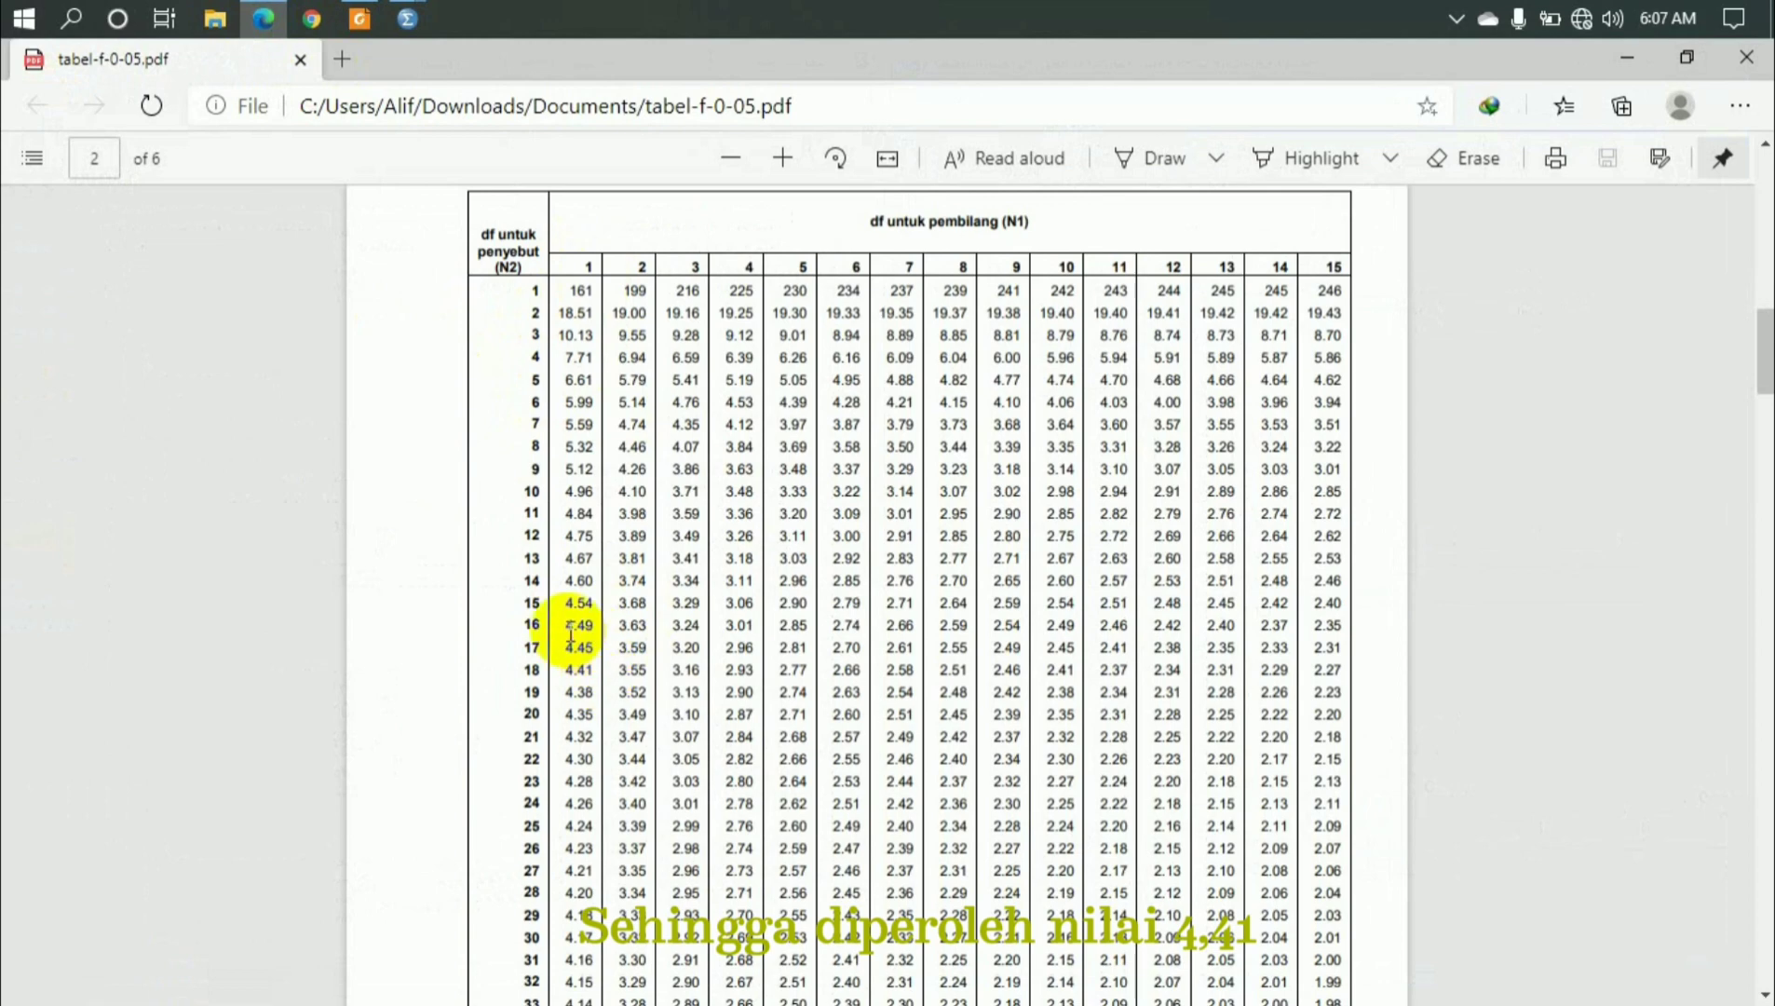
drag(565, 670, 599, 670)
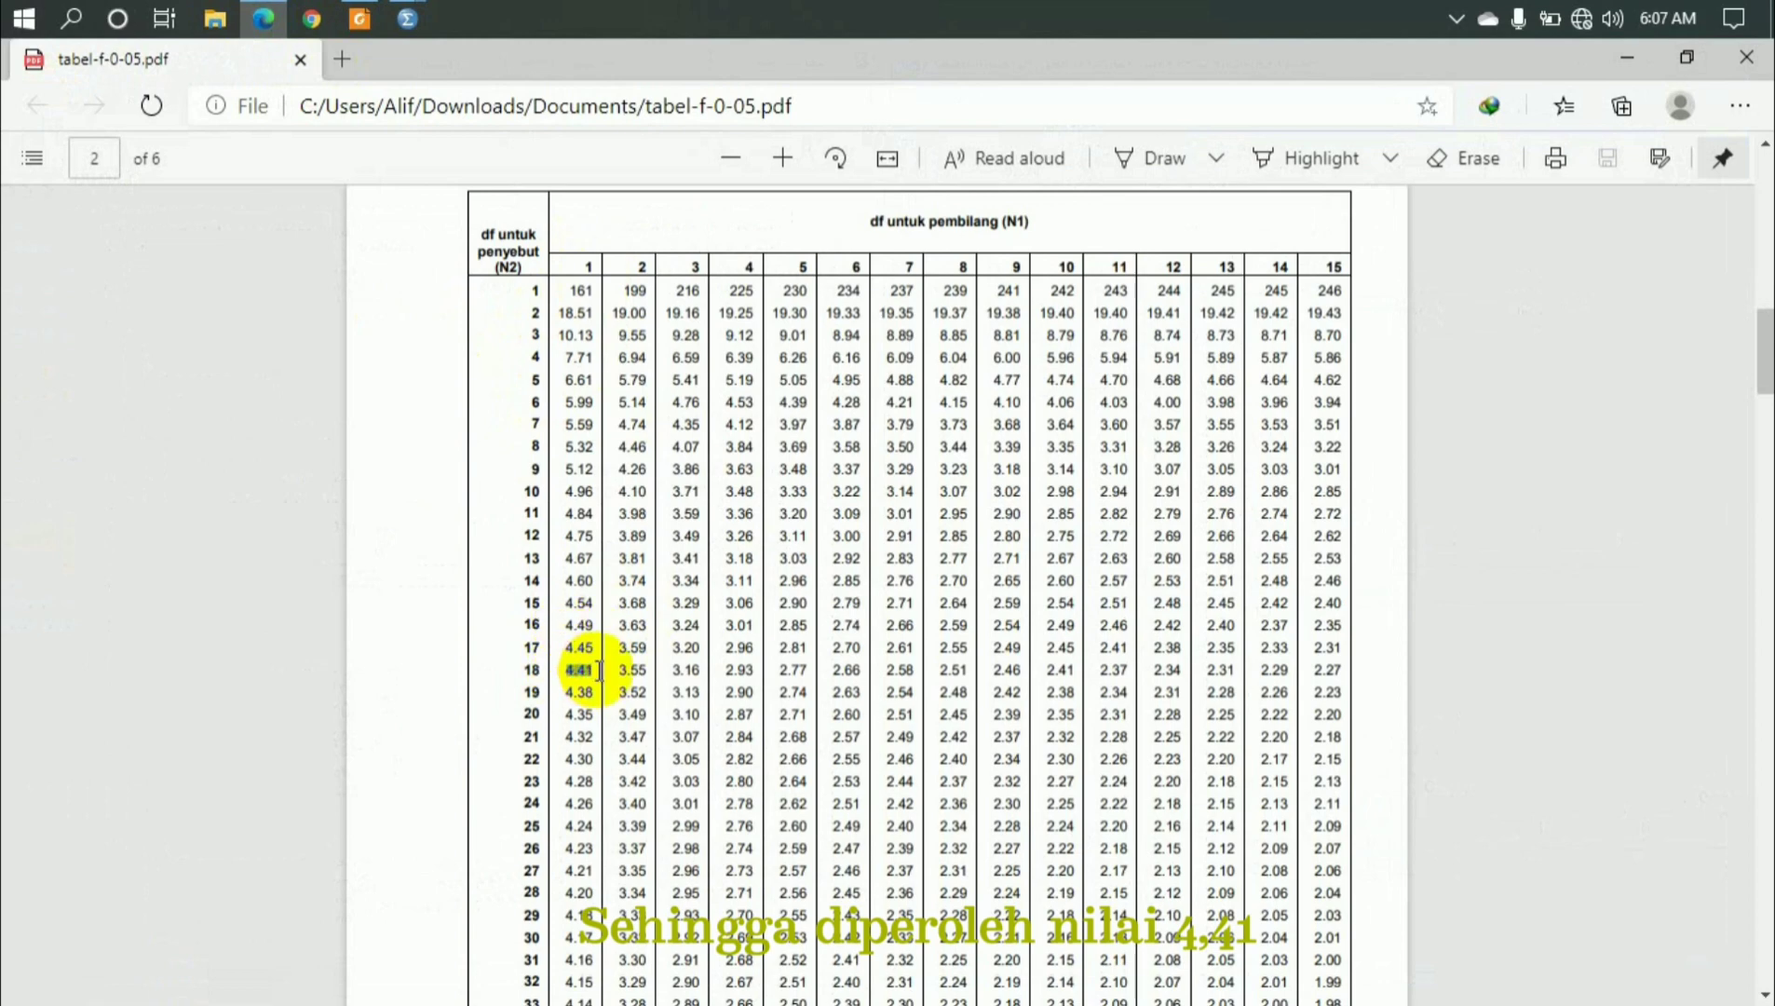
click(1627, 58)
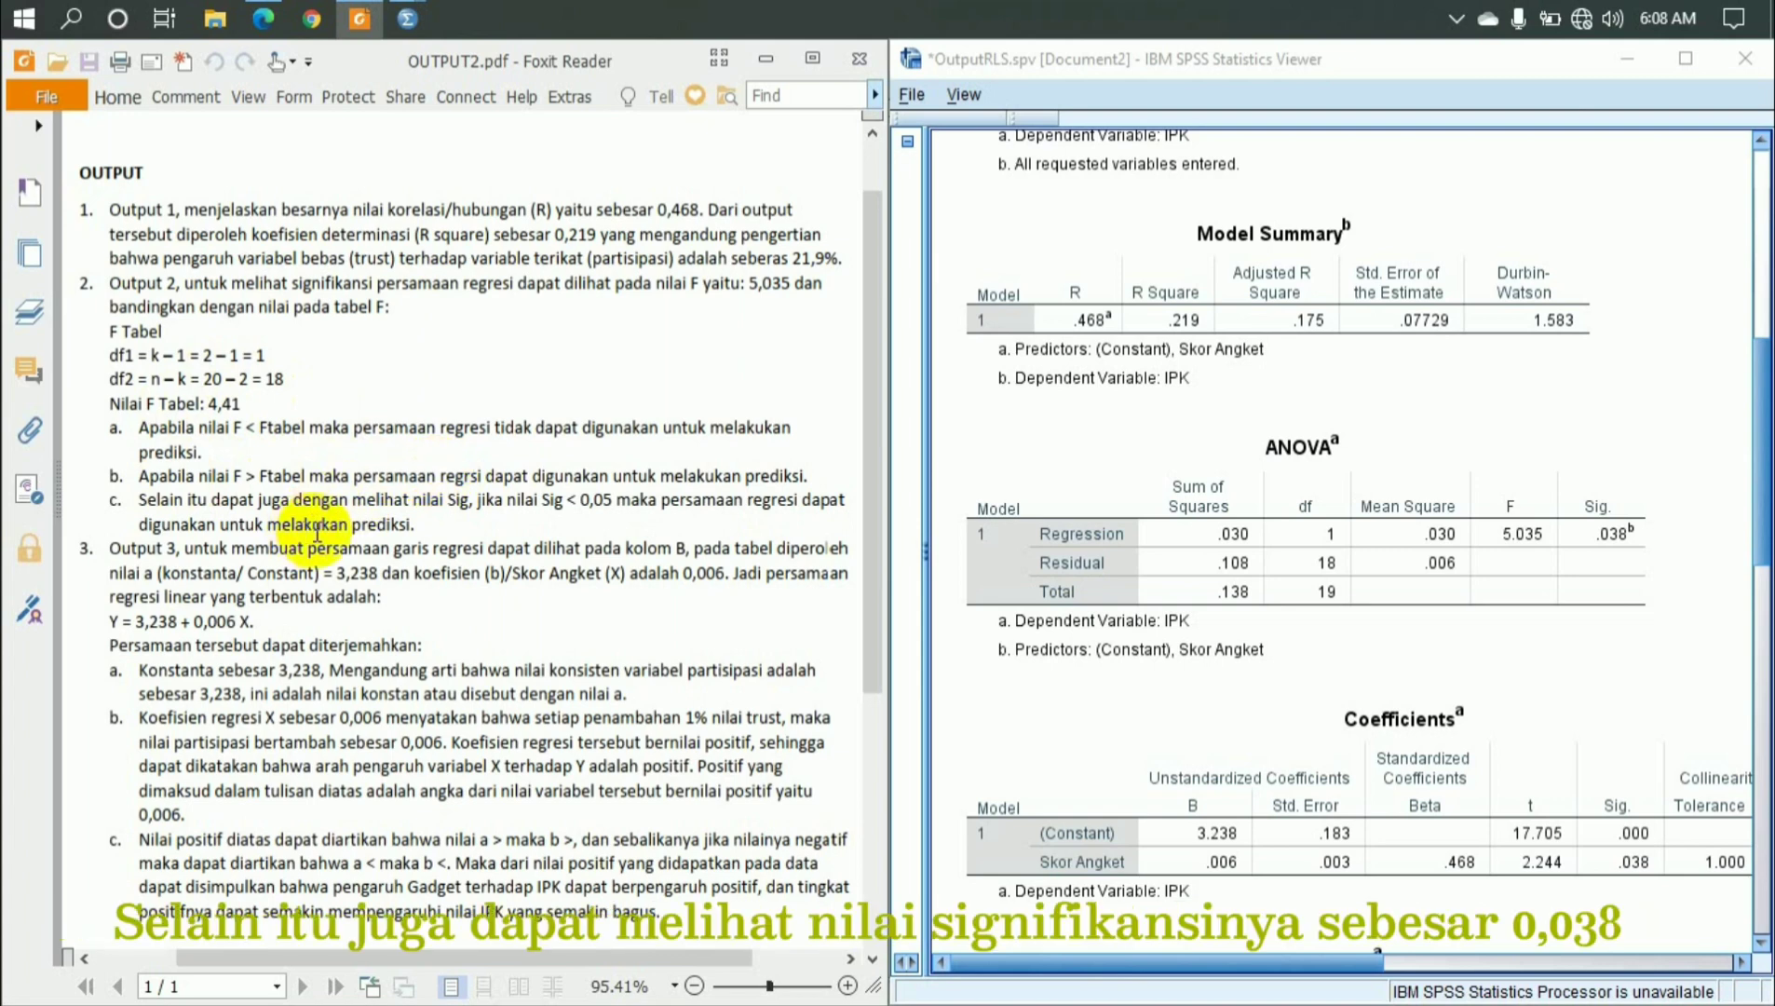
Examine the Sig. value in the ANOVA table and the B column of the Coefficients table
click(1594, 508)
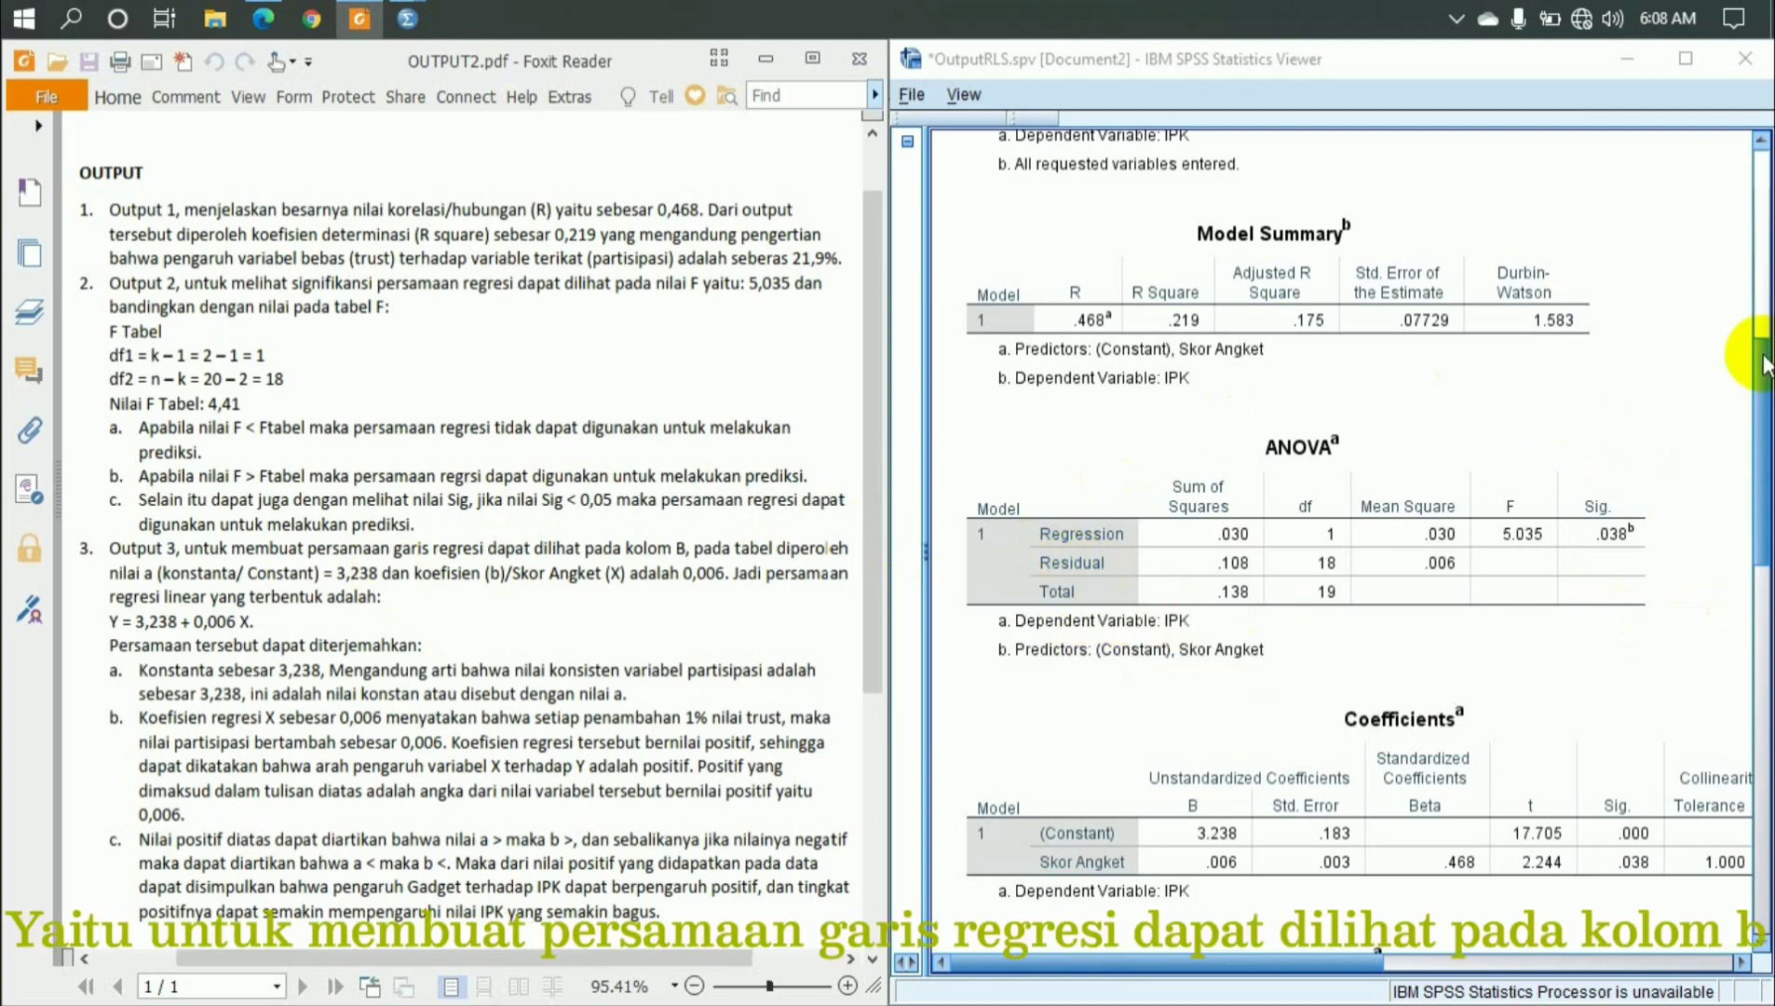
drag(1760, 357, 1761, 438)
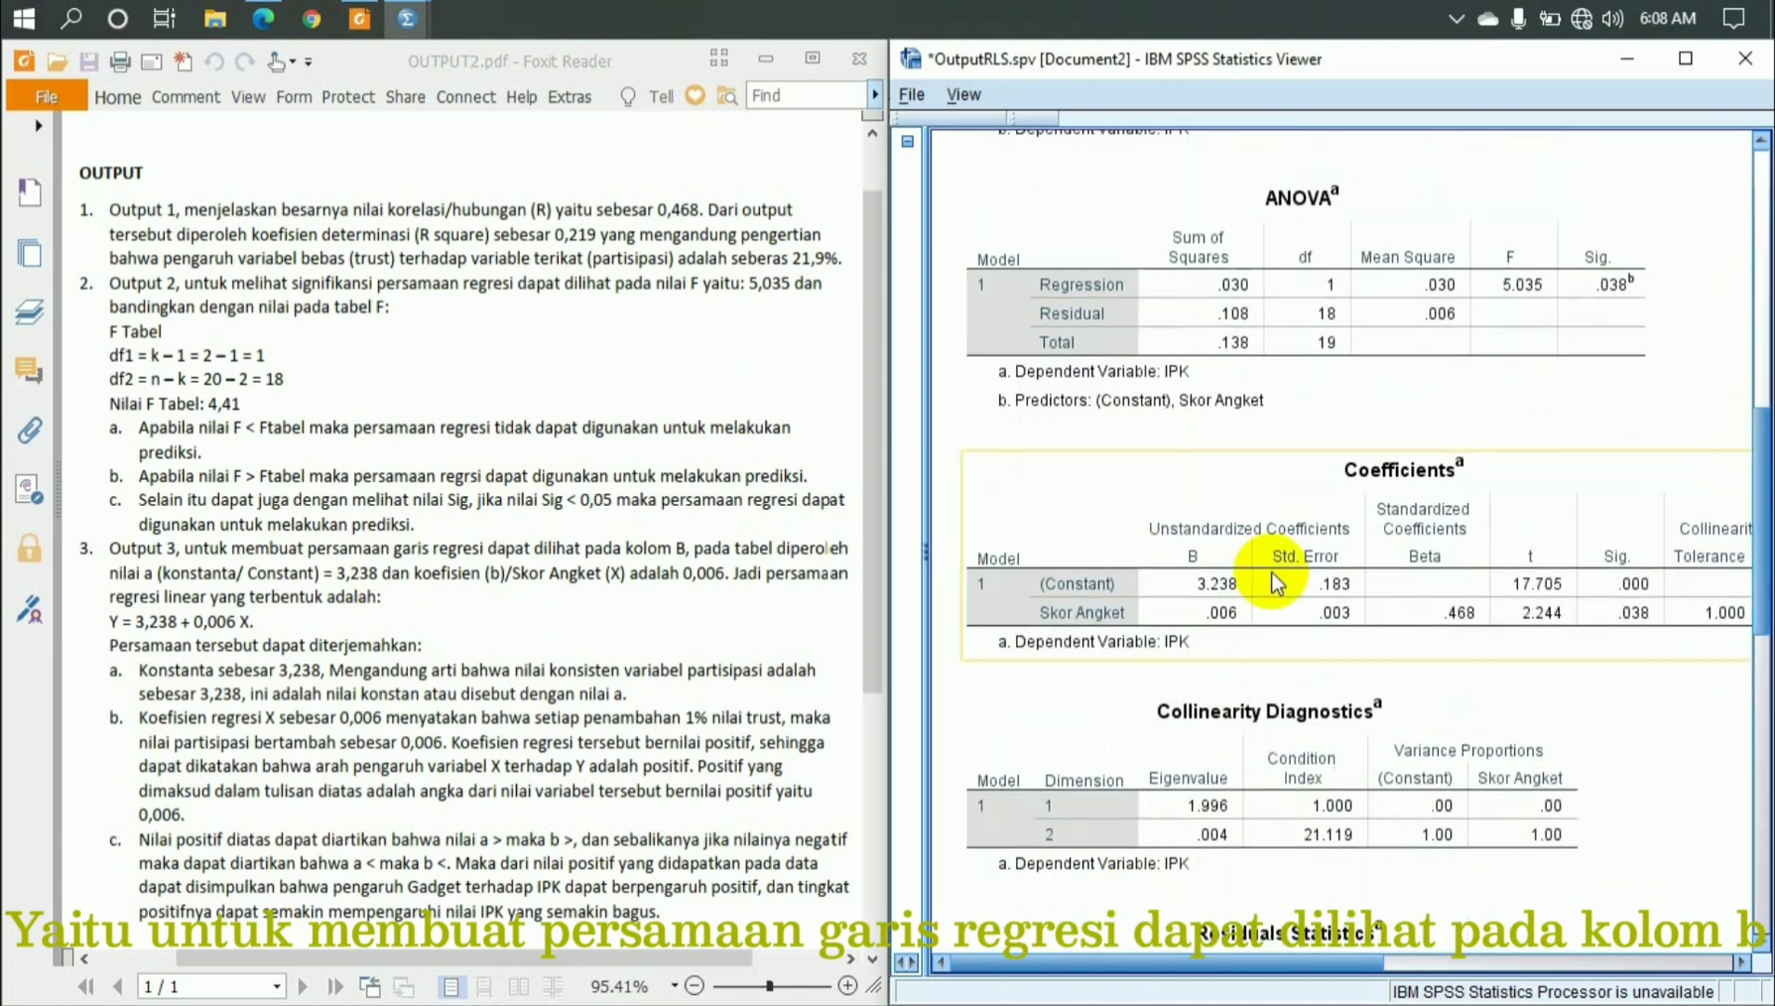